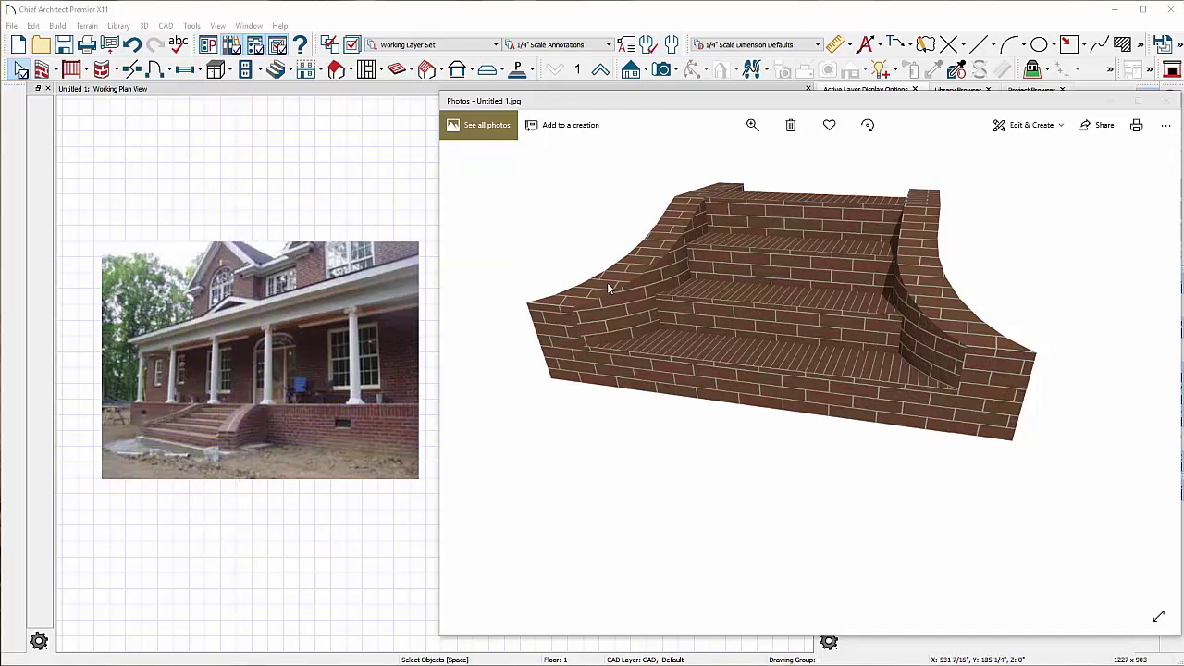
# Draw a straight staircase about 3'-3" wide and 4'-3" long in the empty plan area beside the porch photo.
pyautogui.click(358, 178)
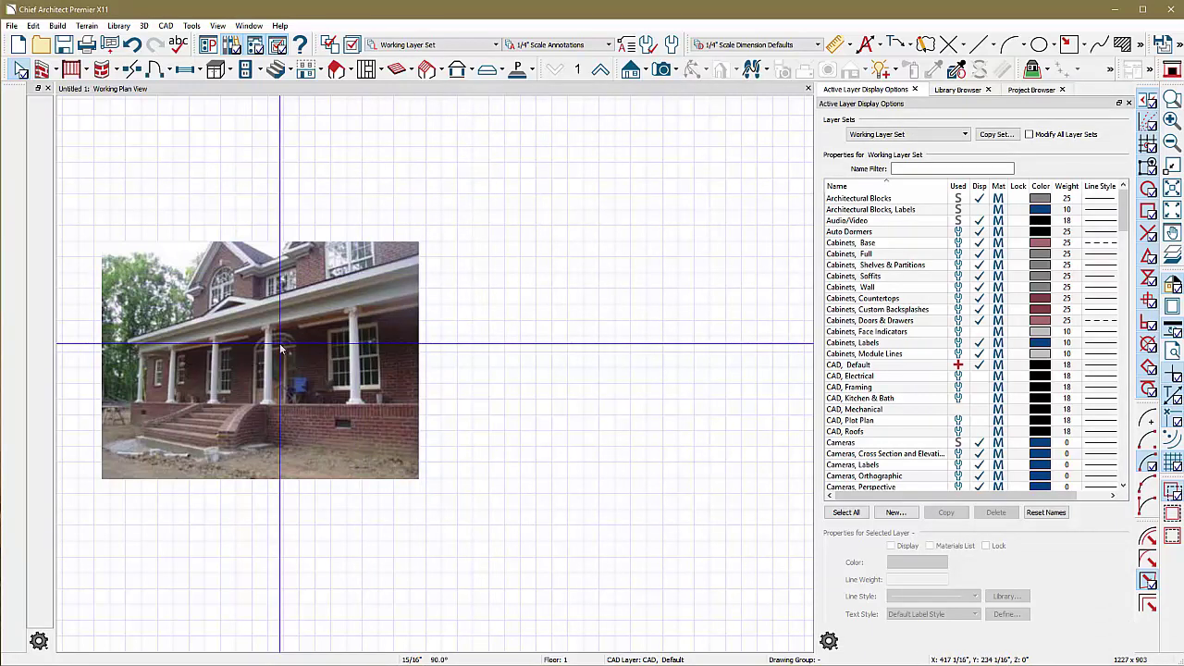
pyautogui.click(276, 70)
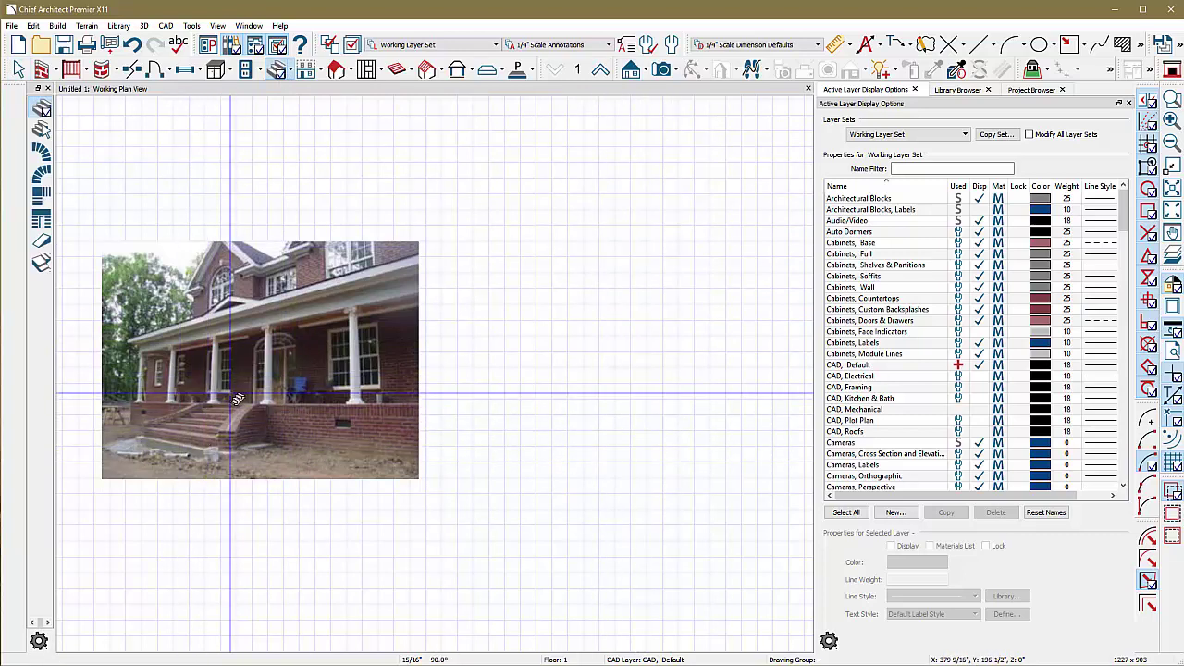
pyautogui.moveTo(658, 452)
pyautogui.mouseDown()
pyautogui.moveTo(664, 363)
pyautogui.moveTo(664, 389)
pyautogui.mouseUp()
pyautogui.scroll(4, 671, 407)
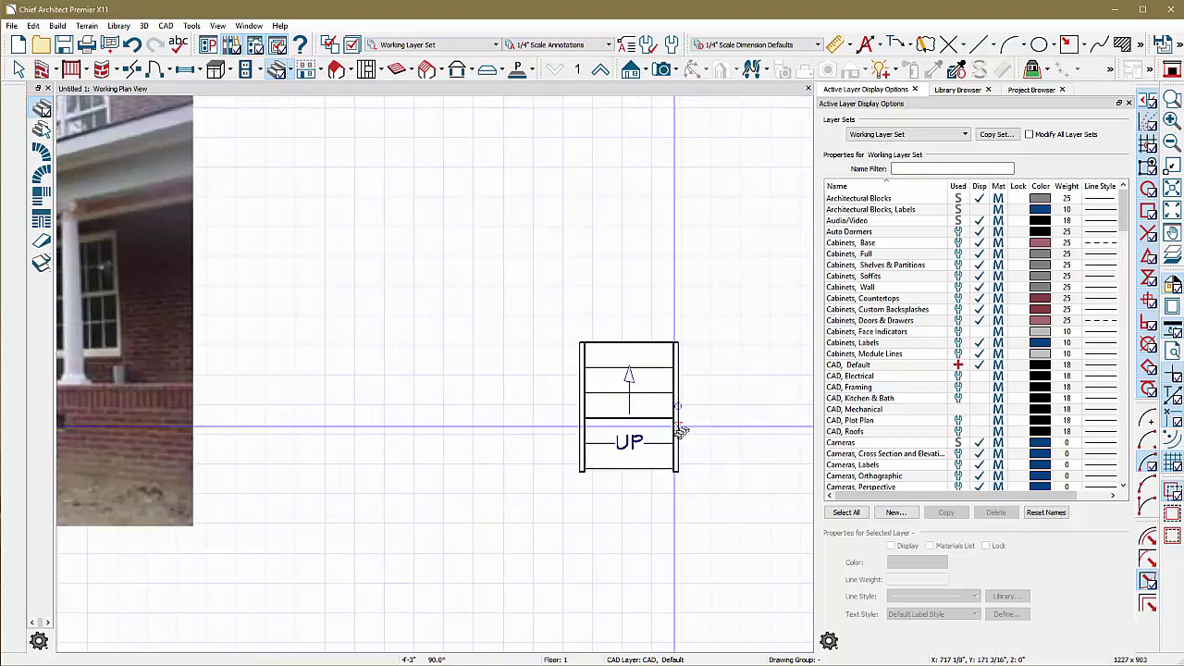
pyautogui.scroll(-3, 463, 394)
pyautogui.scroll(2, 532, 410)
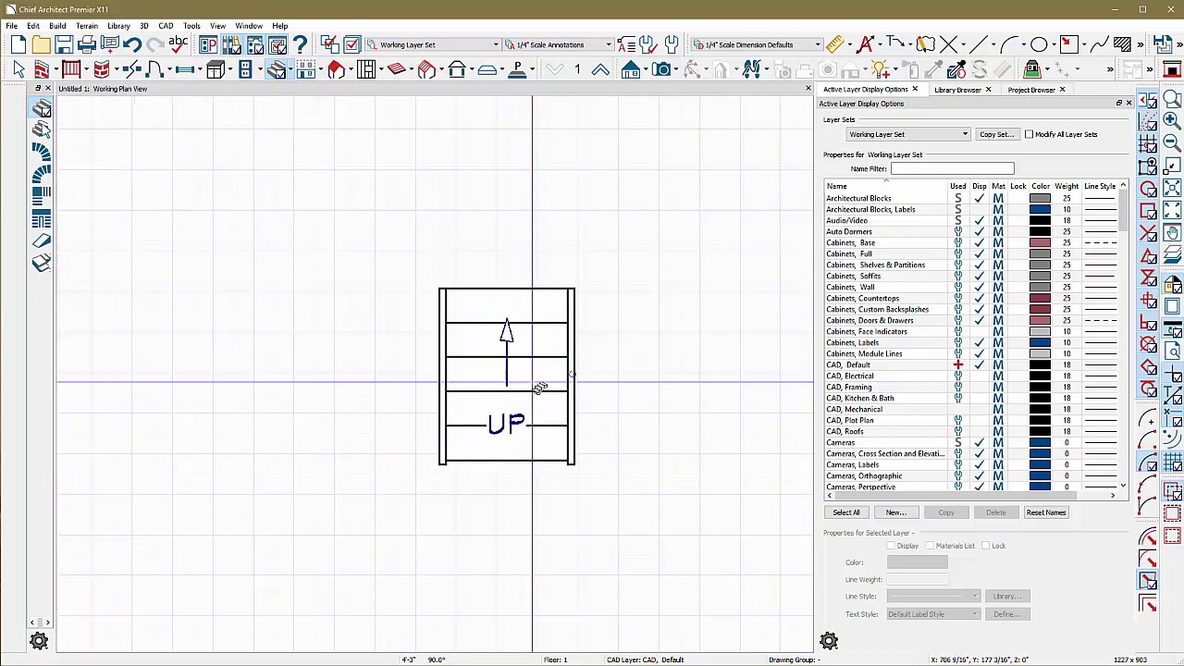
# Stretch one side of the staircase outward to a width of about 8'-7 1/2".
pyautogui.click(533, 383)
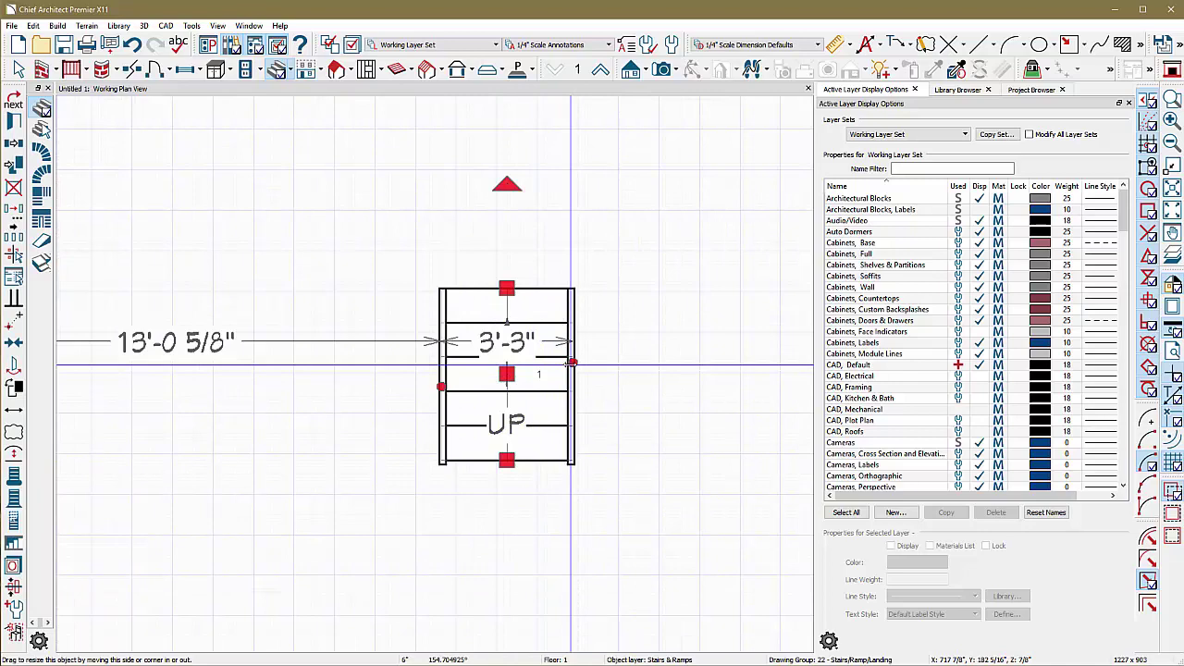
pyautogui.moveTo(573, 362); pyautogui.dragTo(791, 362)
pyautogui.scroll(-3, 352, 347)
pyautogui.scroll(3, 590, 402)
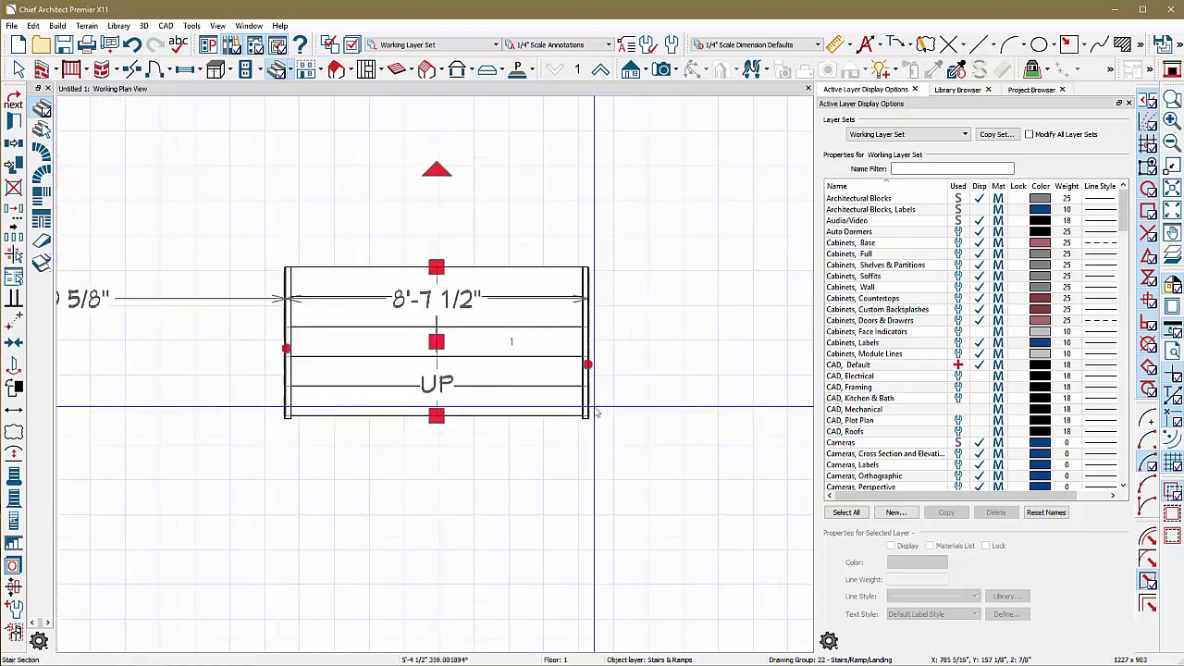
# Set the staircase section's length to 60" and its width to 120".
pyautogui.doubleClick(490, 327)
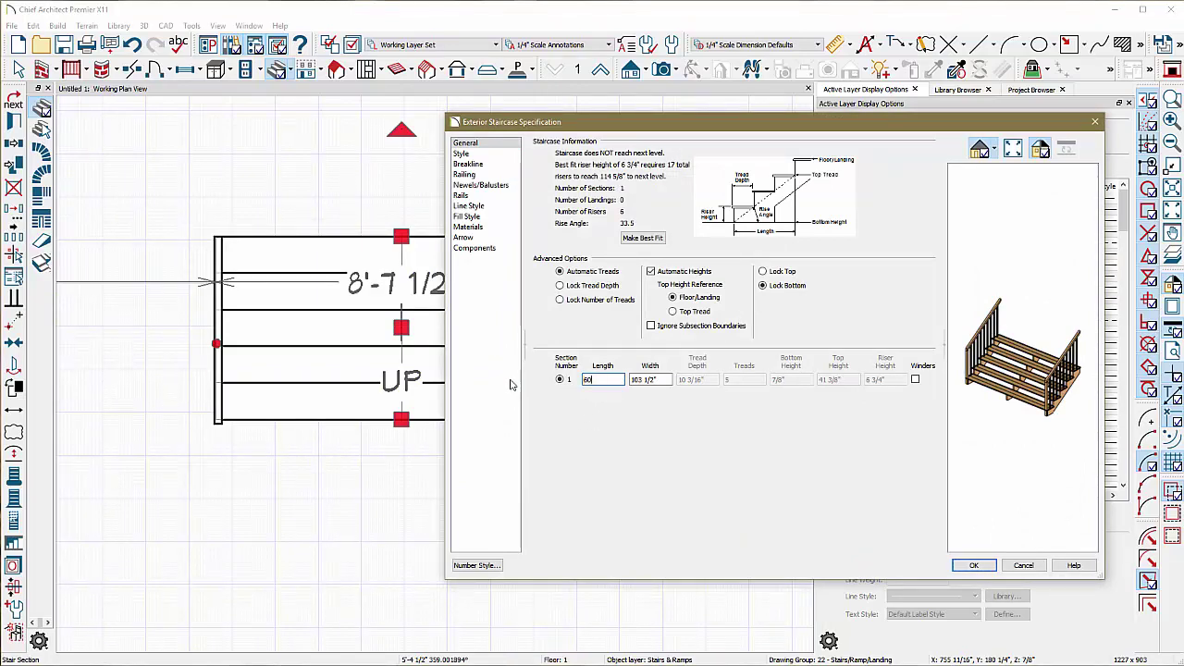
pyautogui.press('Return')
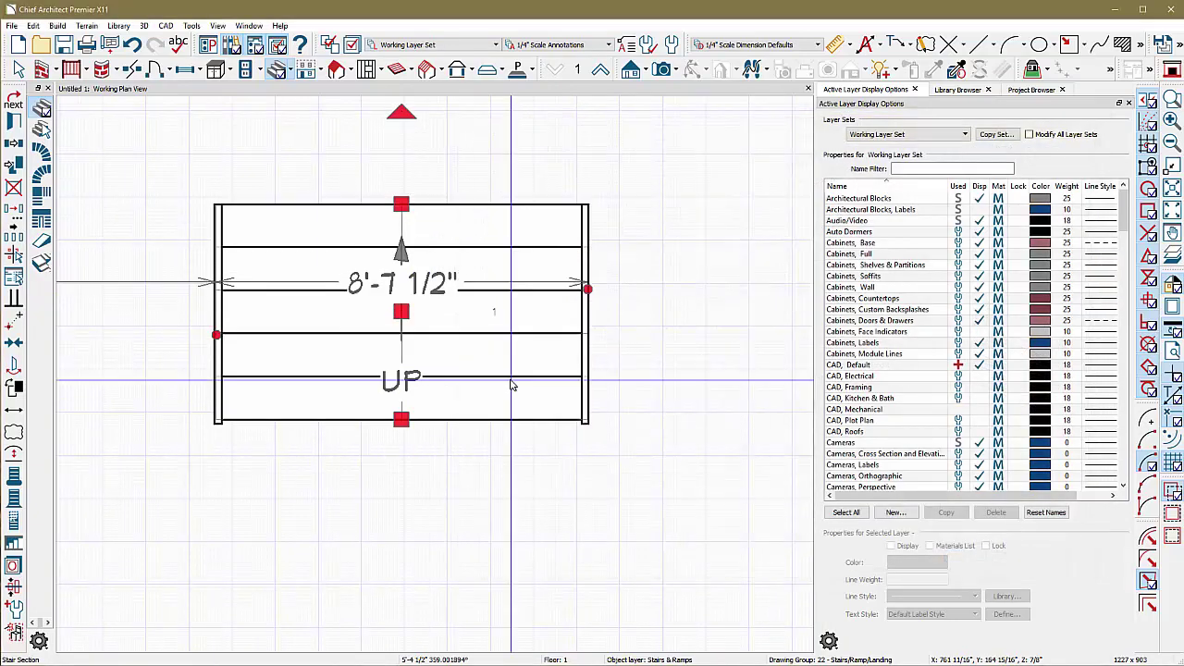
pyautogui.doubleClick(512, 386)
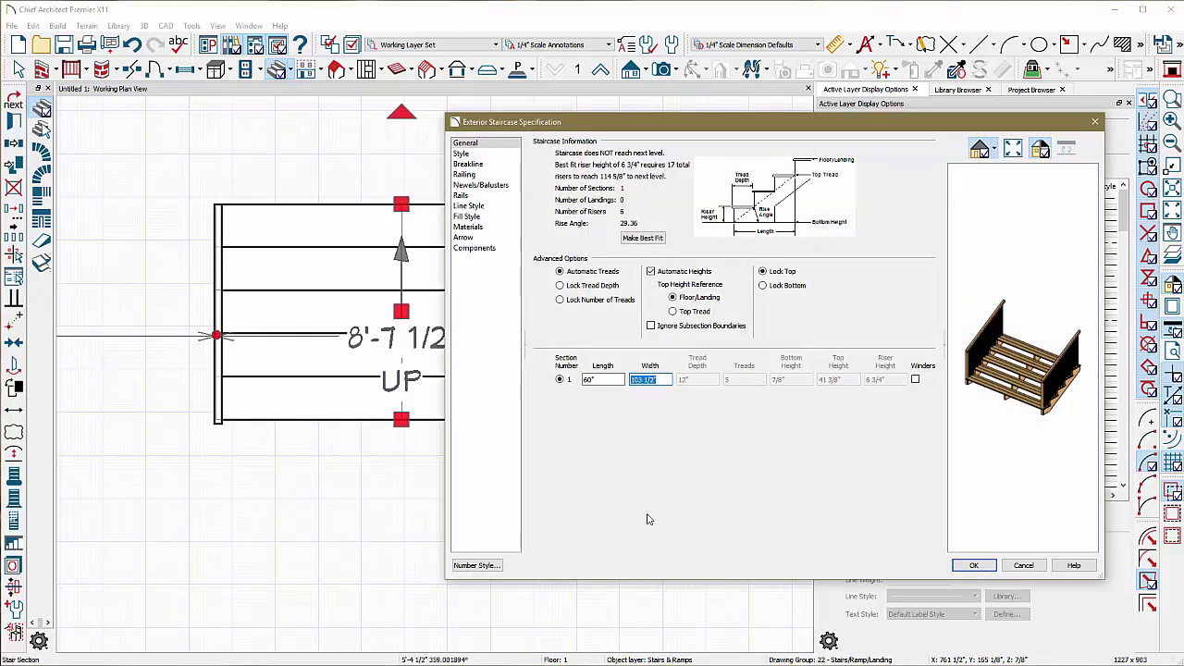
pyautogui.press('Return')
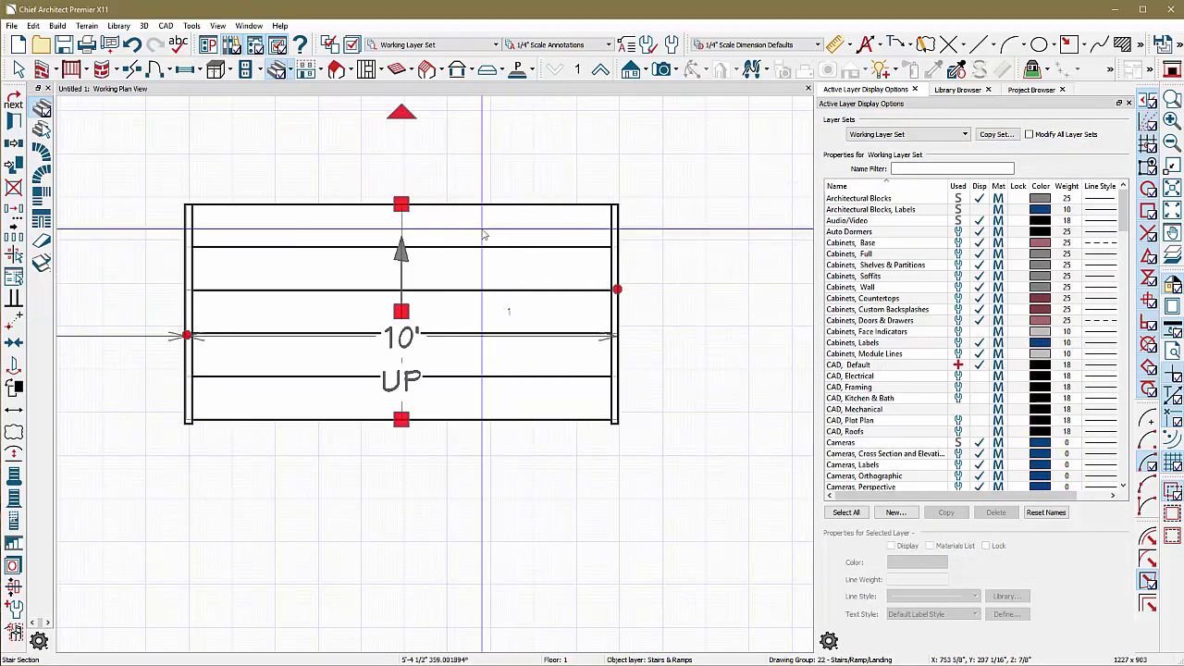
# Make the staircase solid by turning off Open Underneath and Open Risers in its style settings.
pyautogui.click(495, 274)
pyautogui.doubleClick(506, 287)
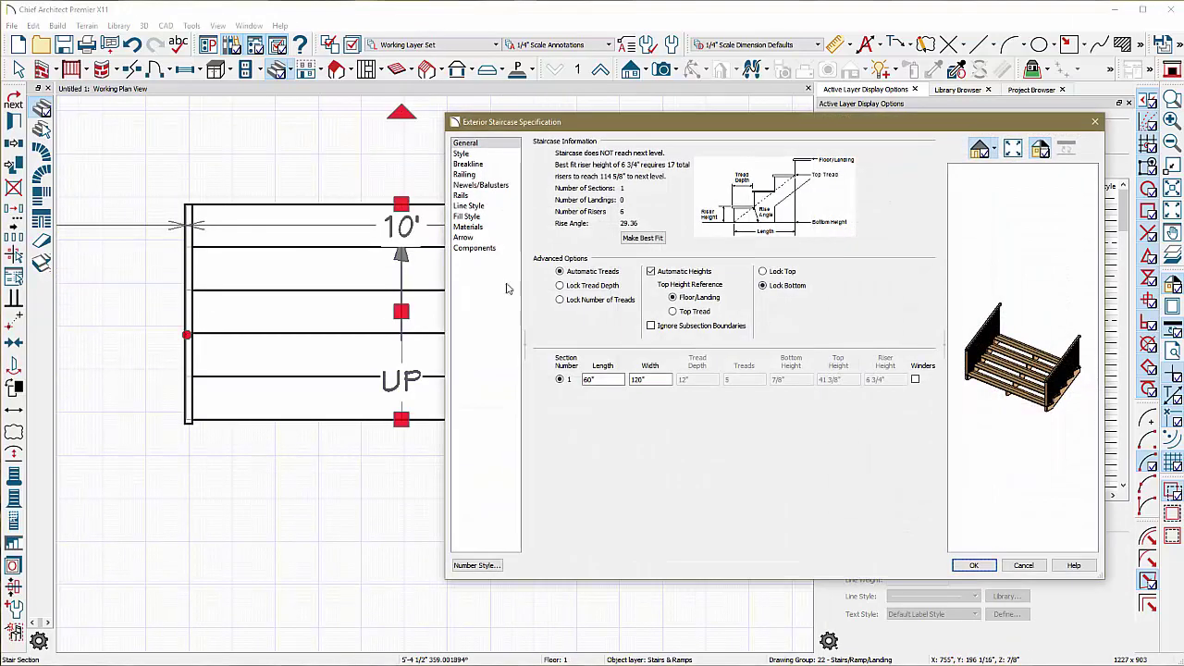
pyautogui.moveTo(1044, 398); pyautogui.dragTo(999, 364)
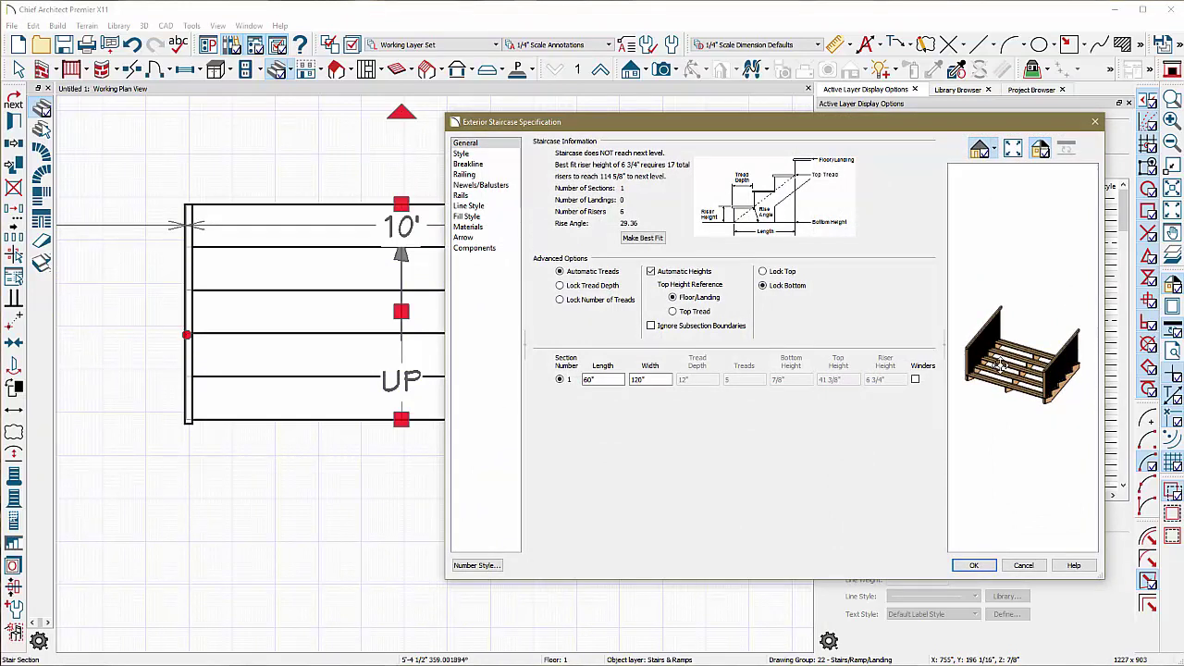
pyautogui.click(463, 153)
pyautogui.click(659, 264)
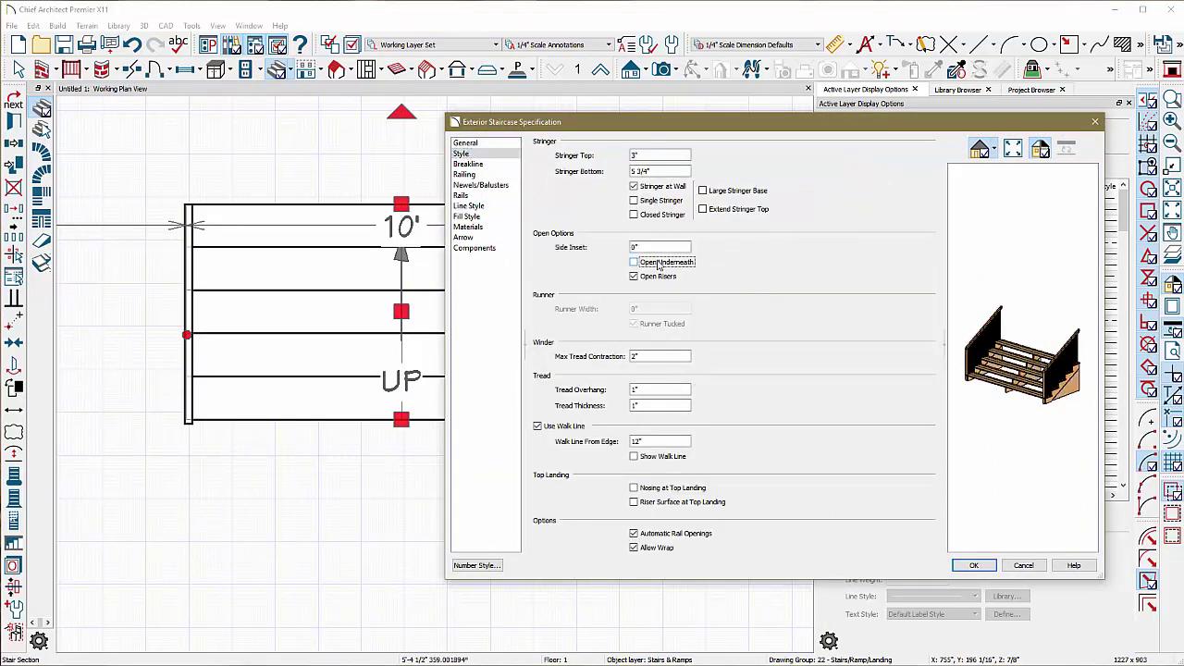
pyautogui.click(657, 277)
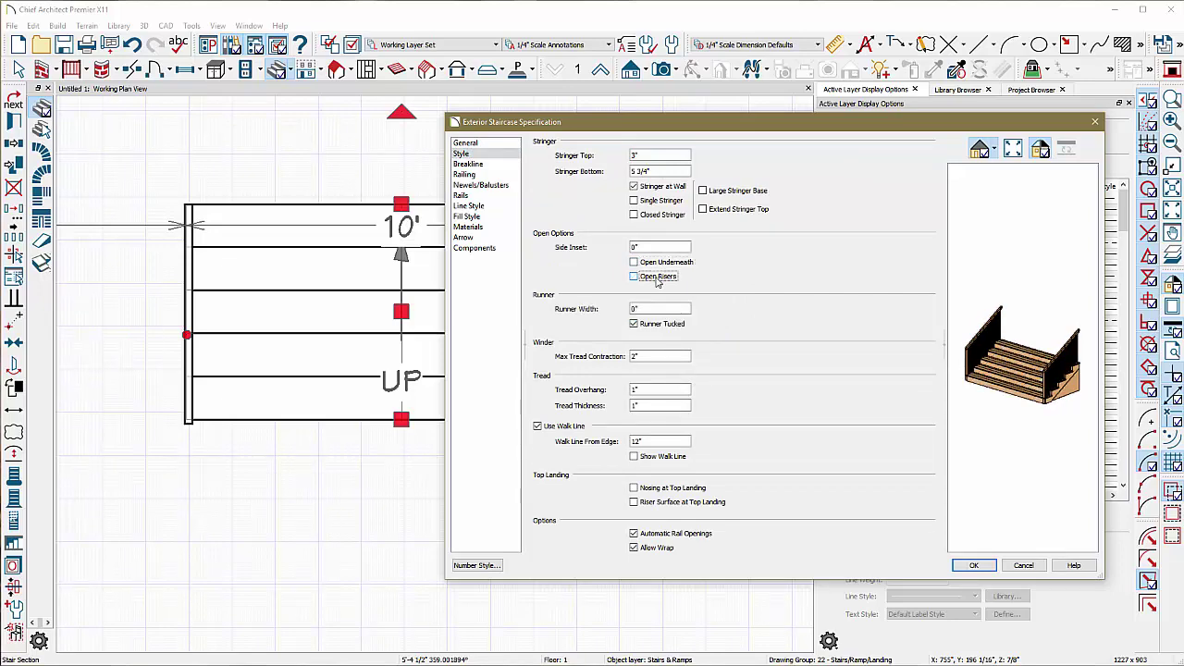
# Set the staircase's tread overhang and tread thickness both to 0".
pyautogui.scroll(5, 1036, 370)
pyautogui.moveTo(1036, 370); pyautogui.dragTo(994, 335)
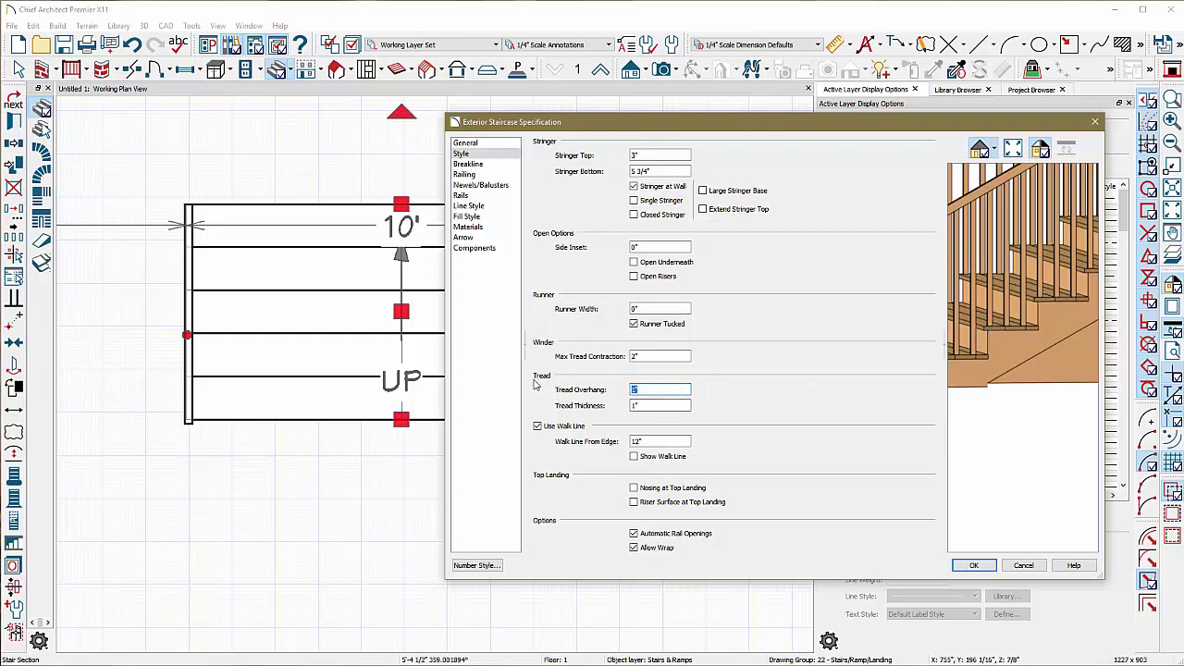
pyautogui.press('Tab')
pyautogui.write('0')
pyautogui.press('Tab')
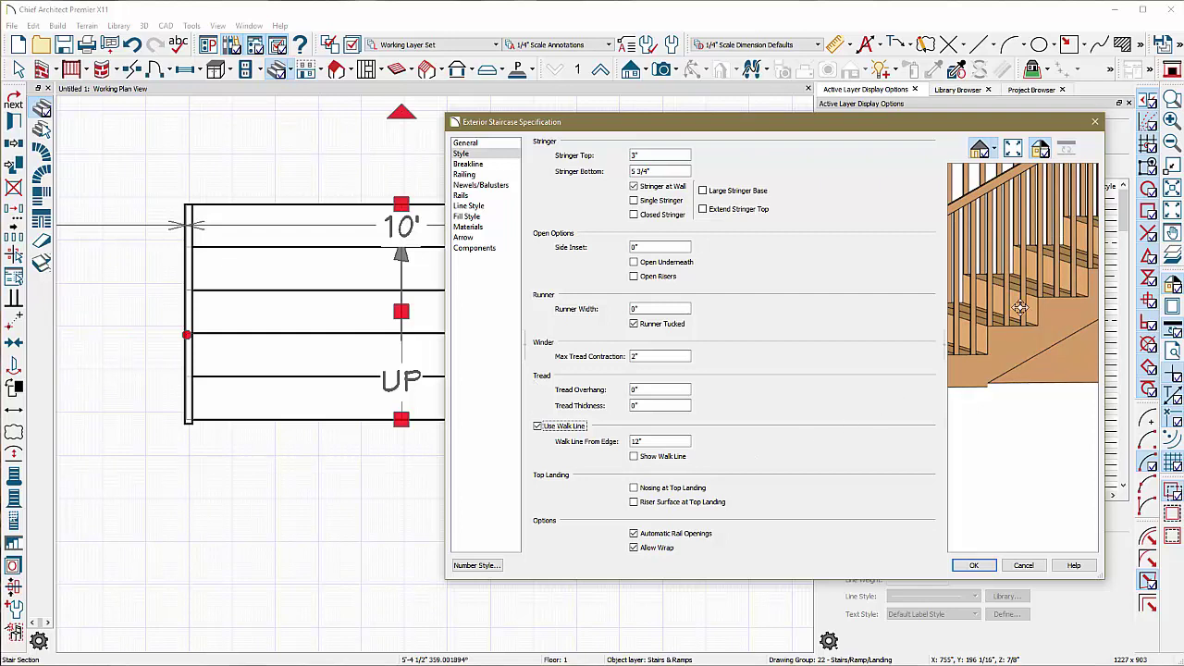
# Remove the railings from the left and right sides of the staircase and apply the specification.
pyautogui.click(466, 175)
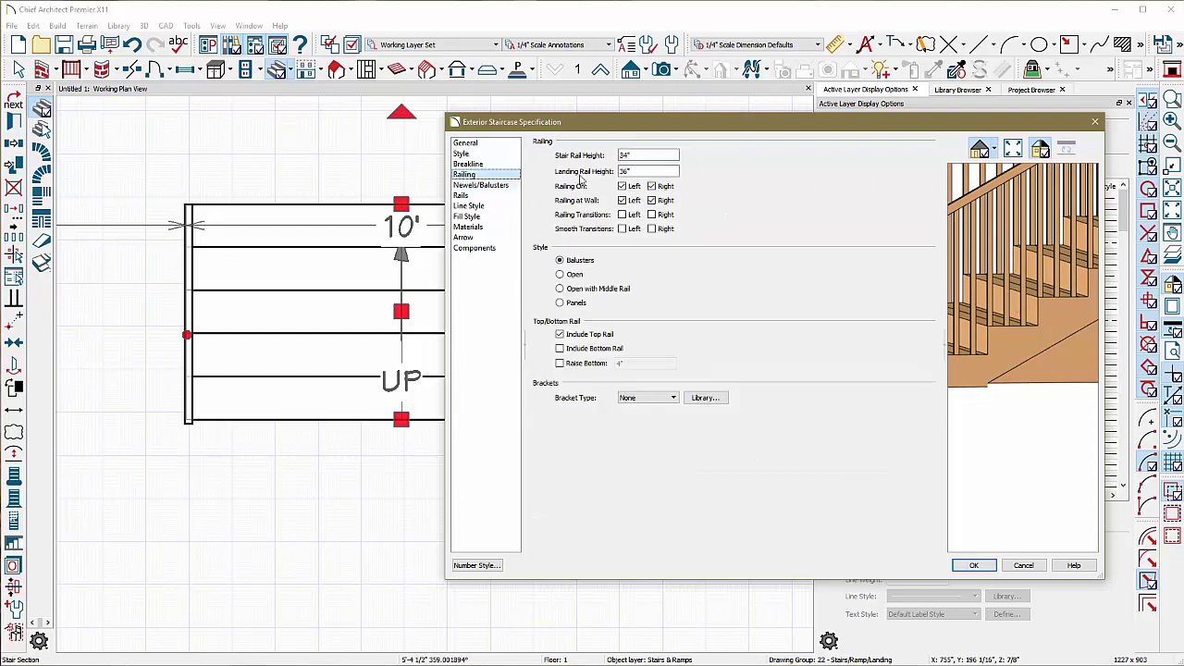
pyautogui.click(626, 186)
pyautogui.click(653, 186)
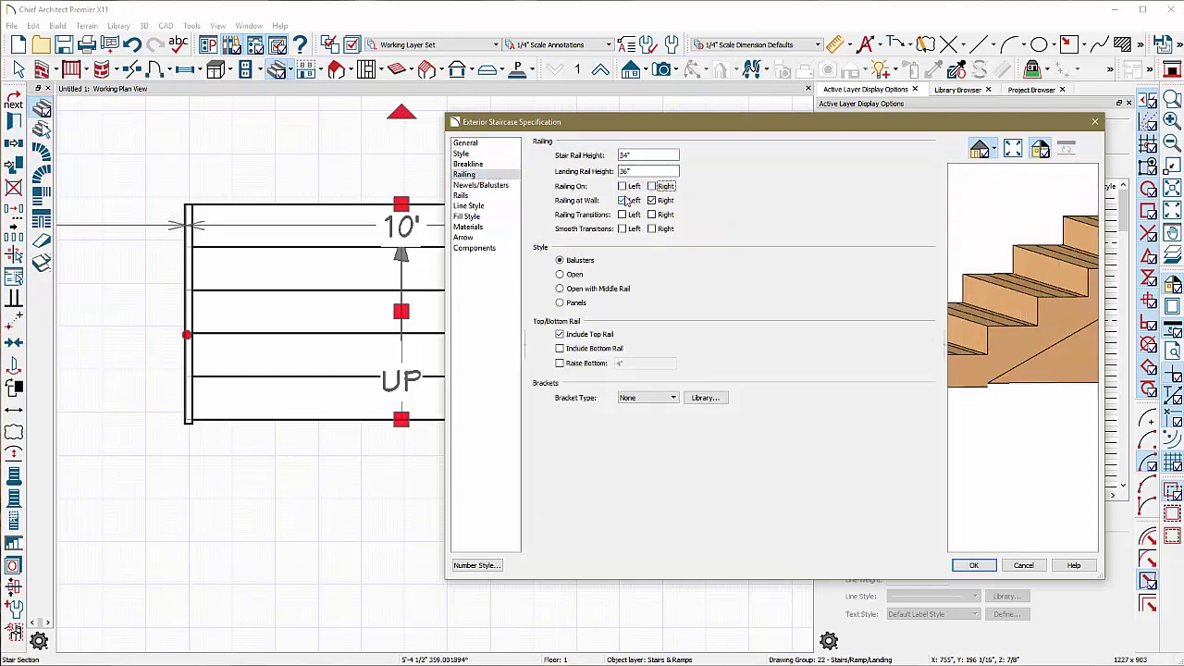
pyautogui.moveTo(997, 333); pyautogui.dragTo(1008, 392)
pyautogui.click(973, 565)
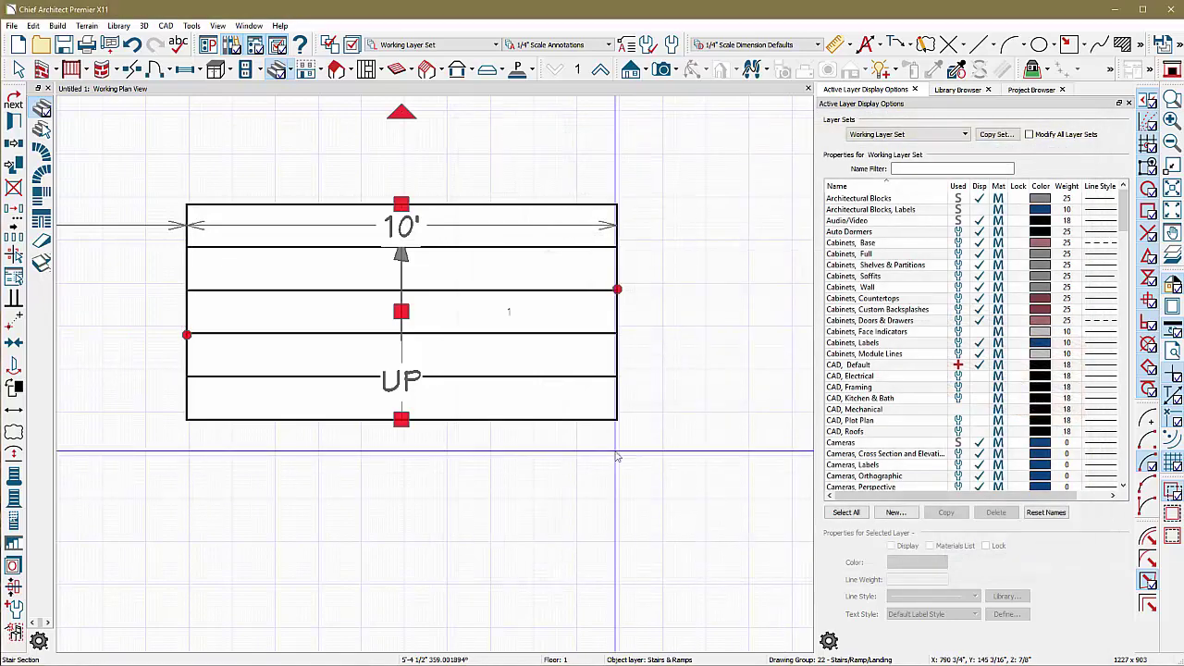
# Switch the staircase to flare editing and flare its bottom right corner outward by about 1'-2 5/8".
pyautogui.scroll(-3, 582, 503)
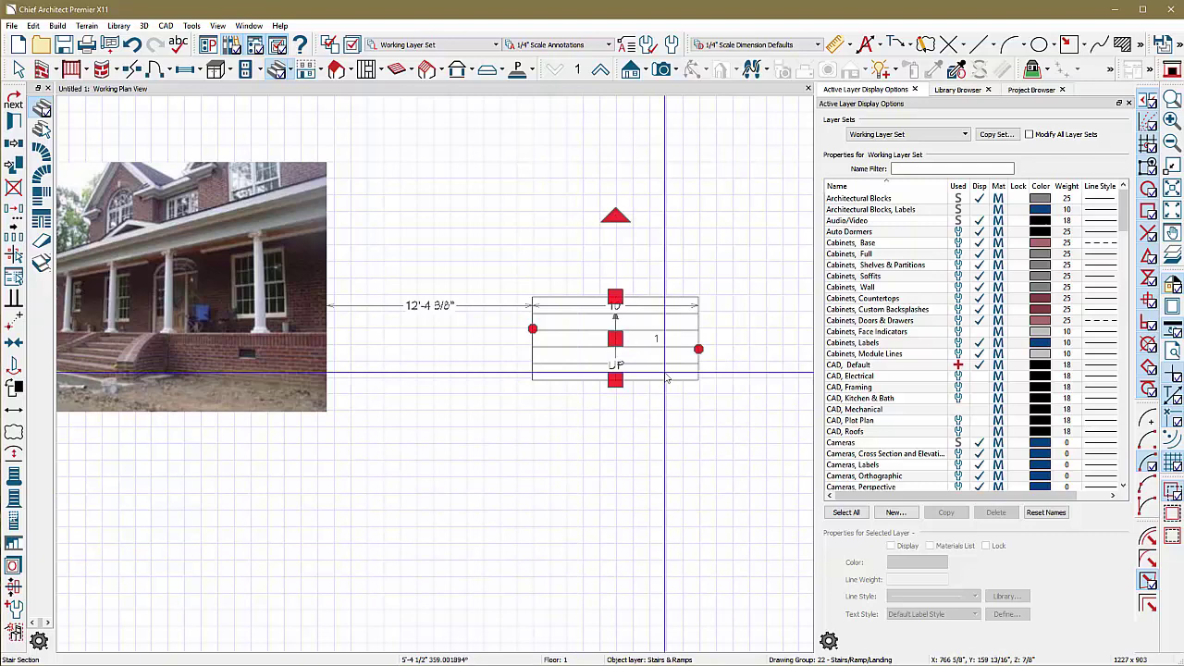
pyautogui.scroll(2, 663, 390)
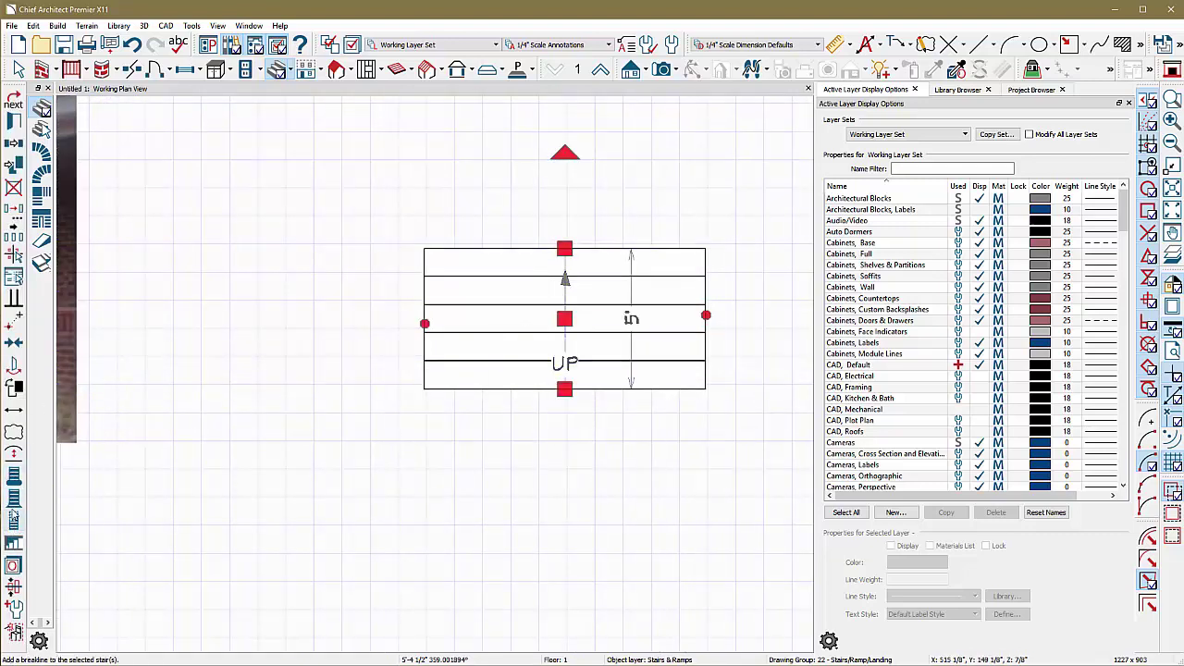
pyautogui.click(13, 501)
pyautogui.scroll(-3, 740, 444)
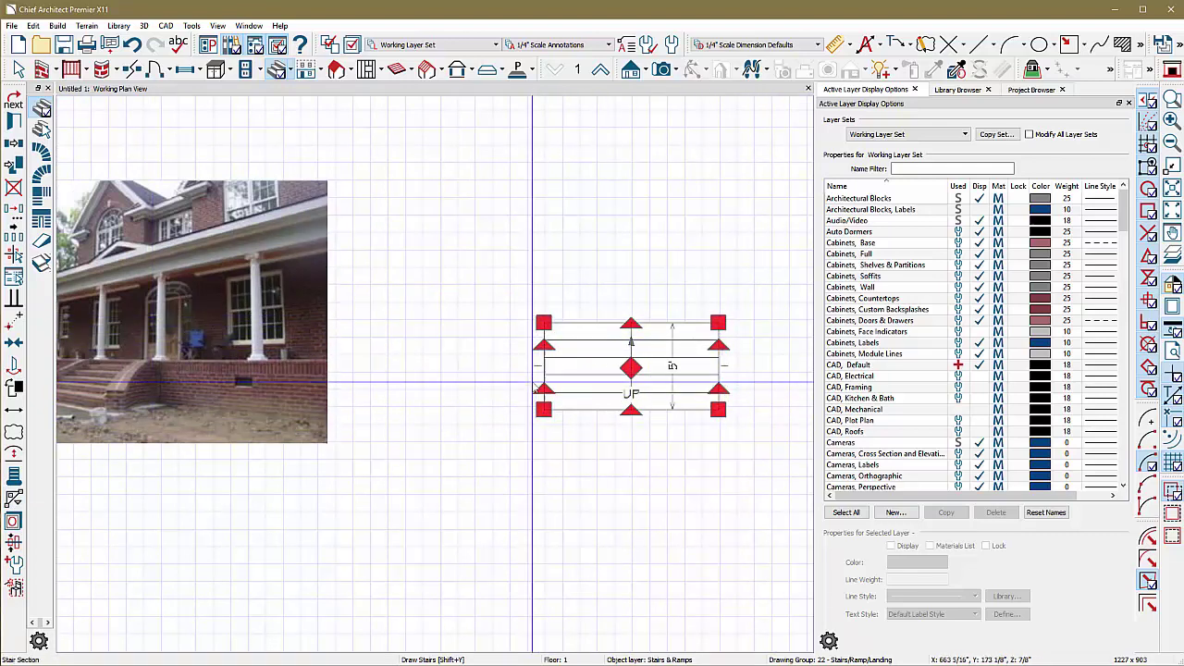
pyautogui.scroll(5, 648, 417)
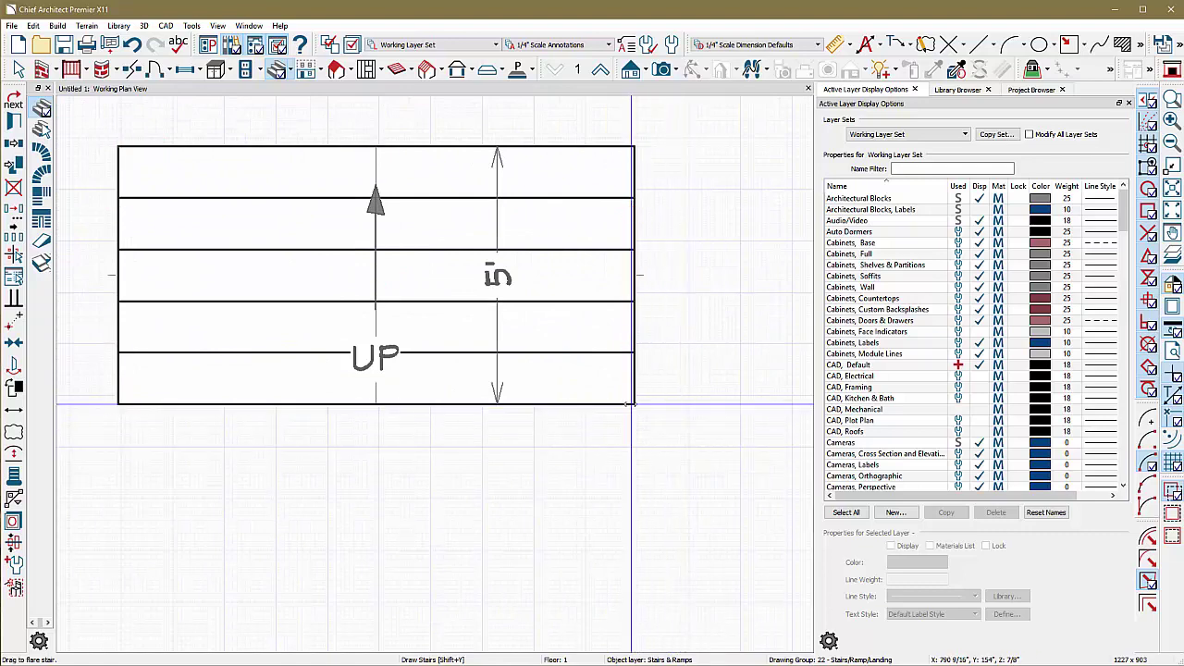
pyautogui.moveTo(634, 404); pyautogui.dragTo(699, 405)
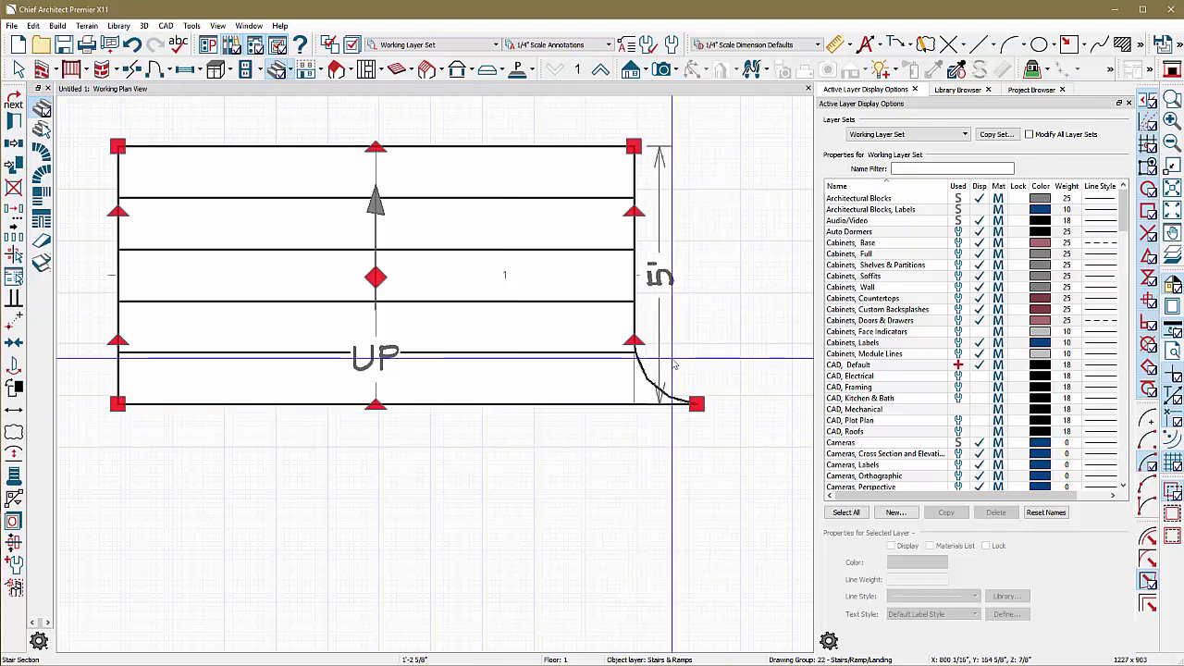
# Reshape the right flare into a longer, wider curve that starts higher up the side of the staircase.
pyautogui.scroll(4, 671, 357)
pyautogui.moveTo(620, 324); pyautogui.dragTo(630, 316)
pyautogui.scroll(-2, 630, 316)
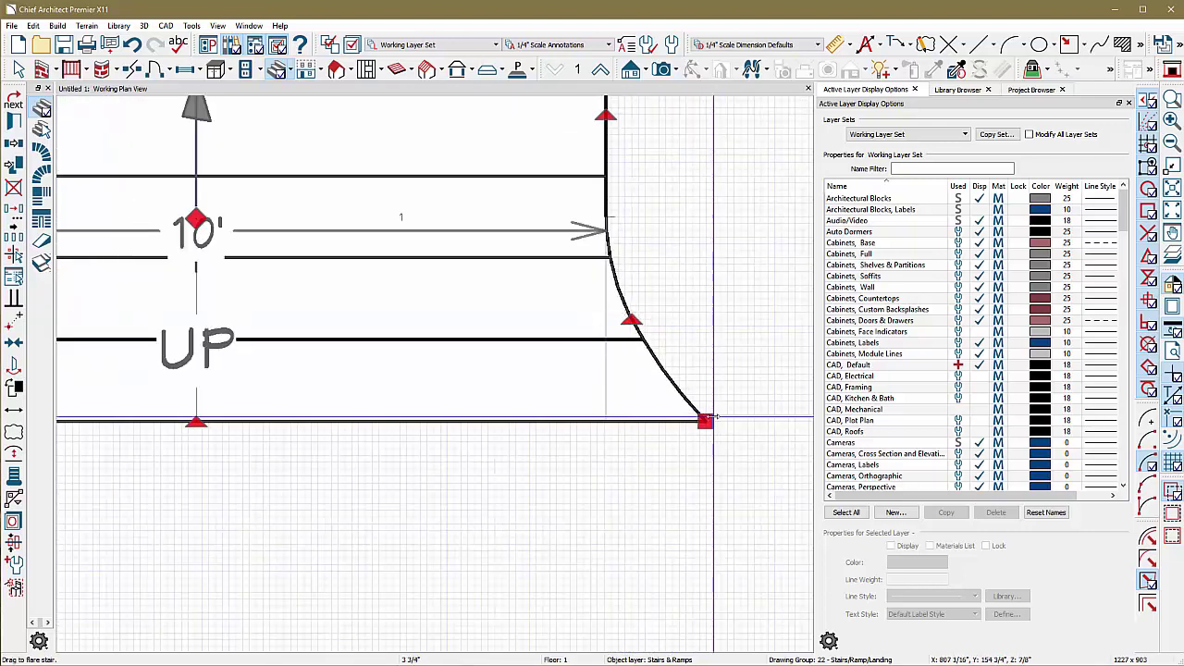
pyautogui.moveTo(632, 320)
pyautogui.mouseDown()
pyautogui.moveTo(659, 314)
pyautogui.moveTo(630, 318)
pyautogui.mouseUp()
pyautogui.scroll(-4, 704, 324)
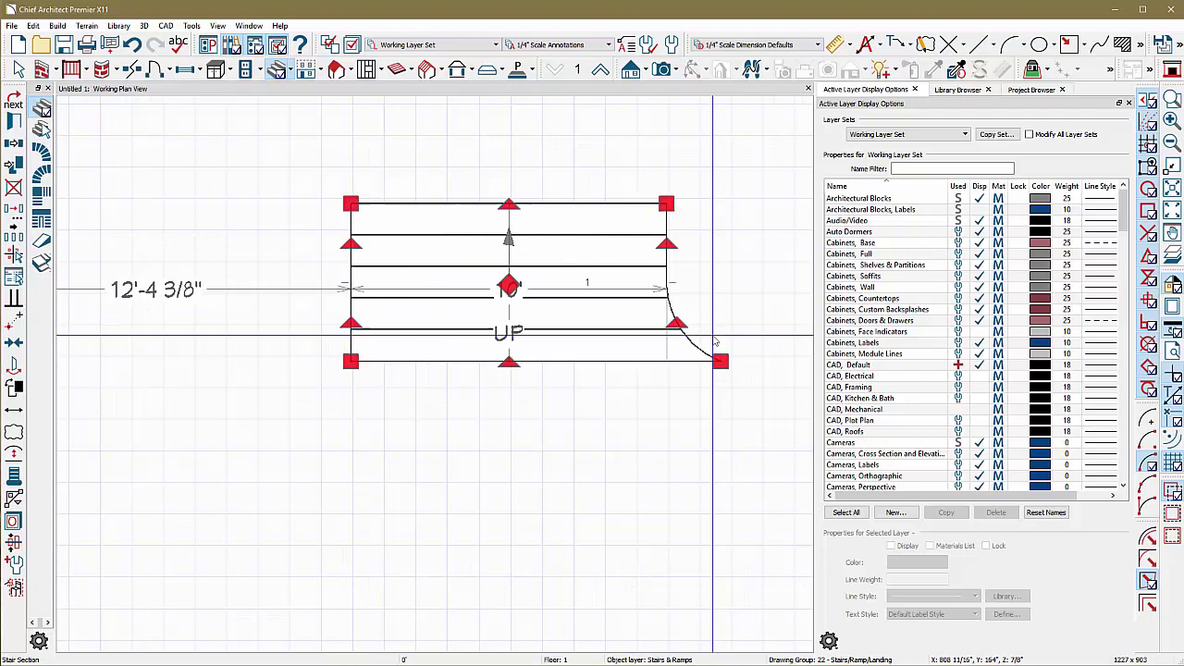
# Flare the staircase's bottom left corner outward by about 1'-10" and curve it to match the right side.
pyautogui.scroll(1, 410, 362)
pyautogui.moveTo(369, 357); pyautogui.dragTo(343, 368)
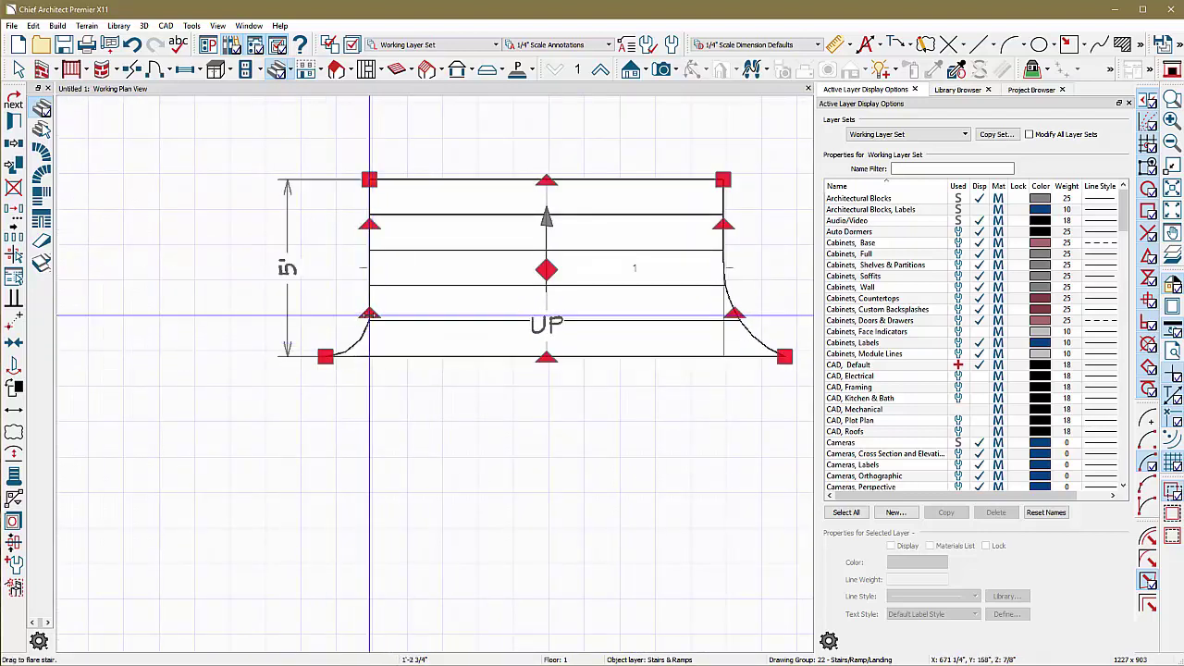
pyautogui.moveTo(354, 315); pyautogui.dragTo(354, 314)
pyautogui.moveTo(326, 356); pyautogui.dragTo(305, 355)
pyautogui.scroll(-3, 370, 381)
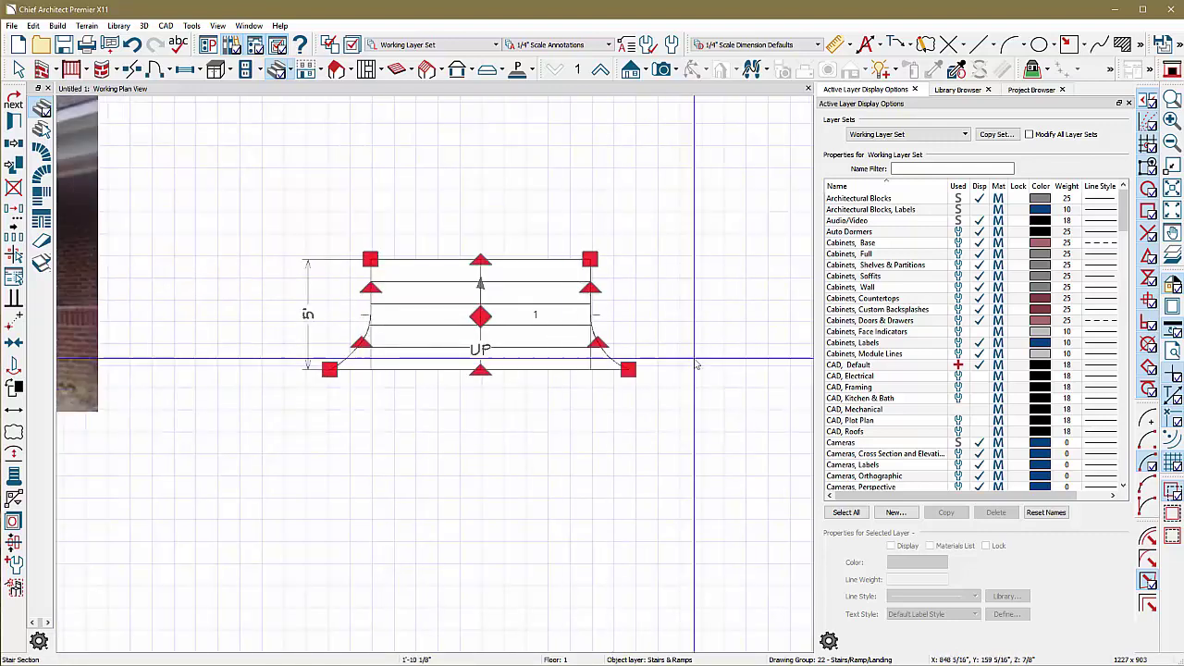
pyautogui.click(421, 396)
pyautogui.scroll(1, 470, 369)
pyautogui.press('space')
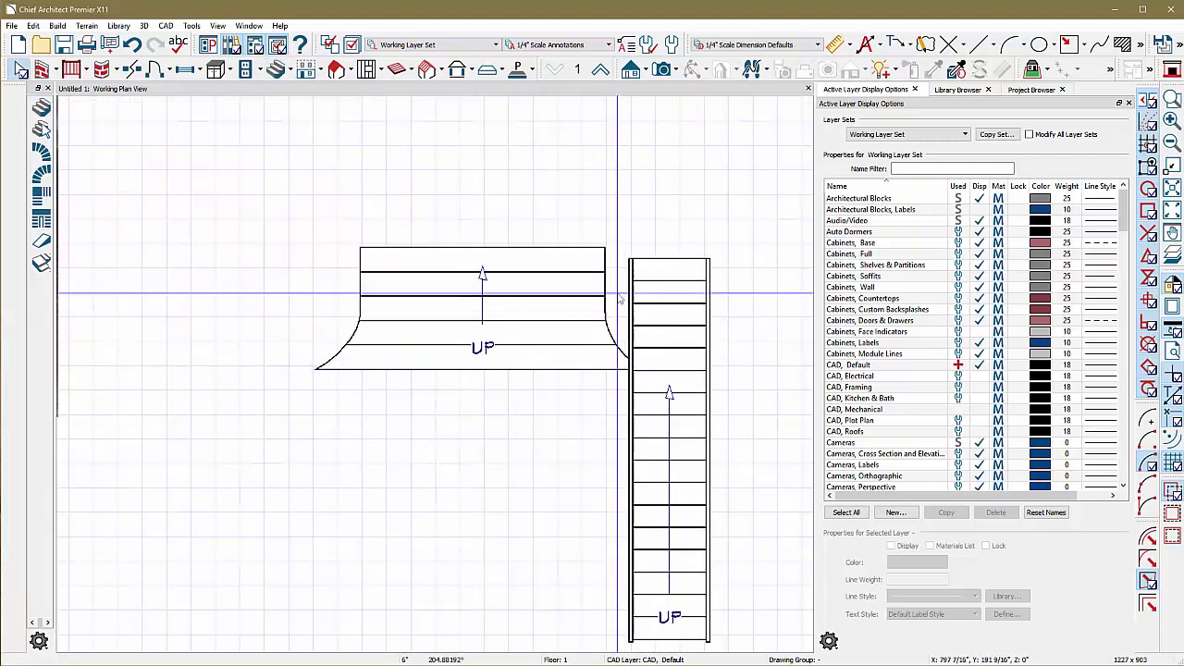
pyautogui.scroll(-3, 478, 343)
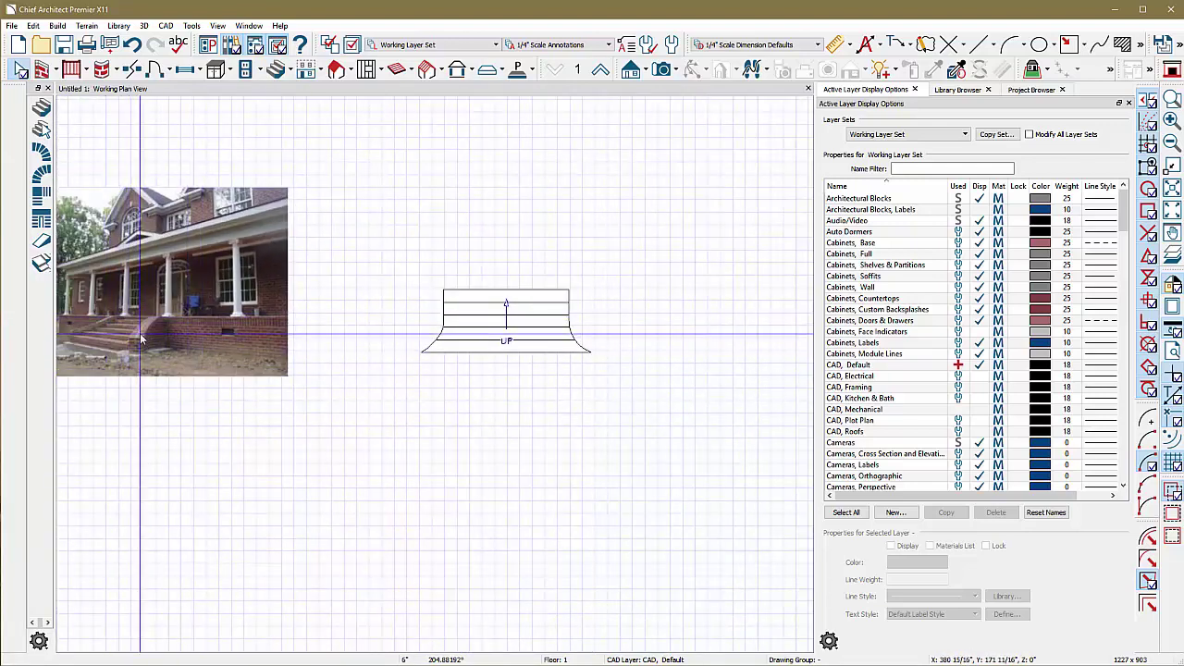
# Draw a rectangular polyline about 2'-8 3/4" wide and 5' tall against the right side of the staircase.
pyautogui.scroll(2, 567, 324)
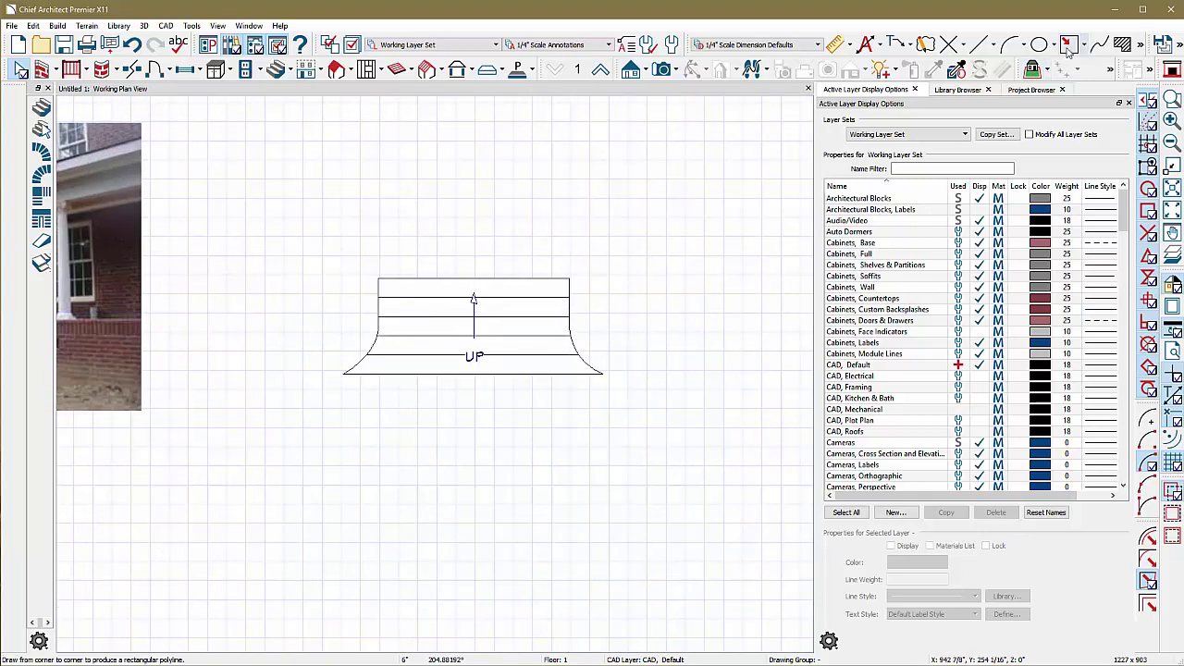
pyautogui.scroll(5, 261, 324)
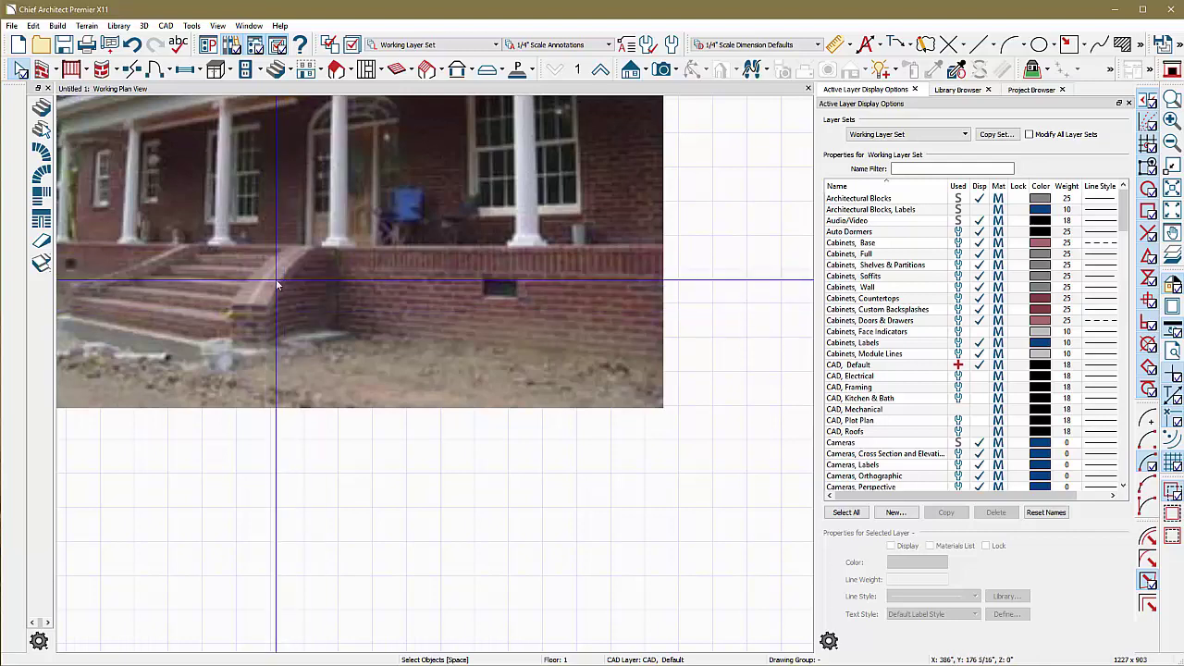
pyautogui.scroll(-6, 276, 285)
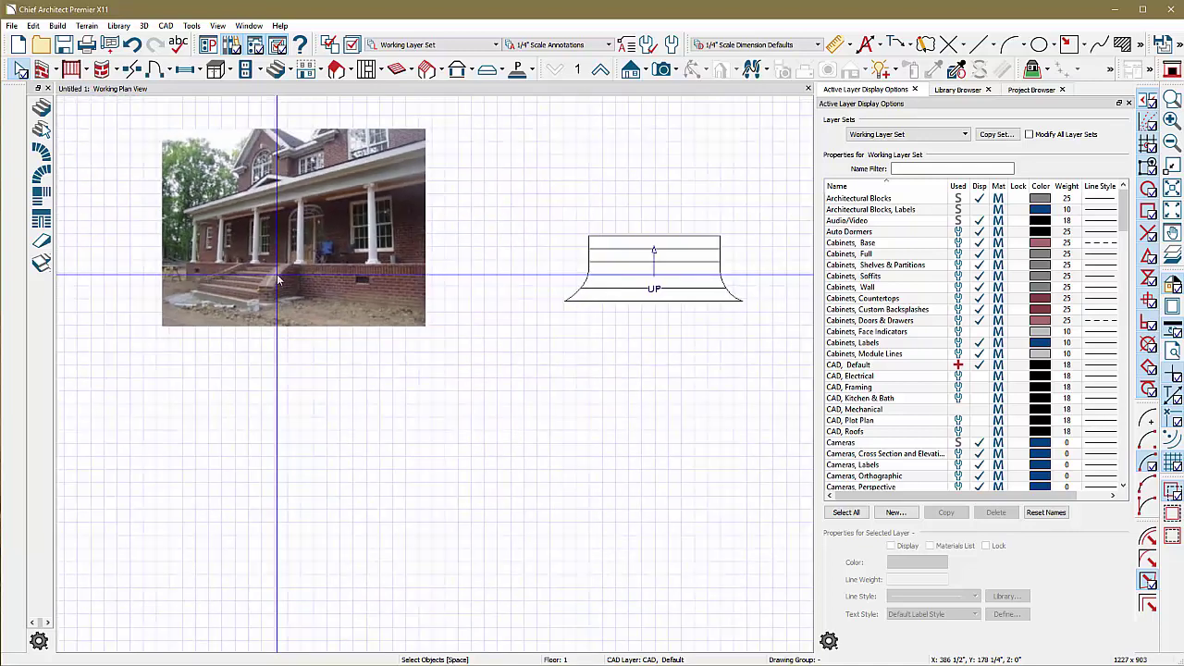
pyautogui.scroll(5, 648, 259)
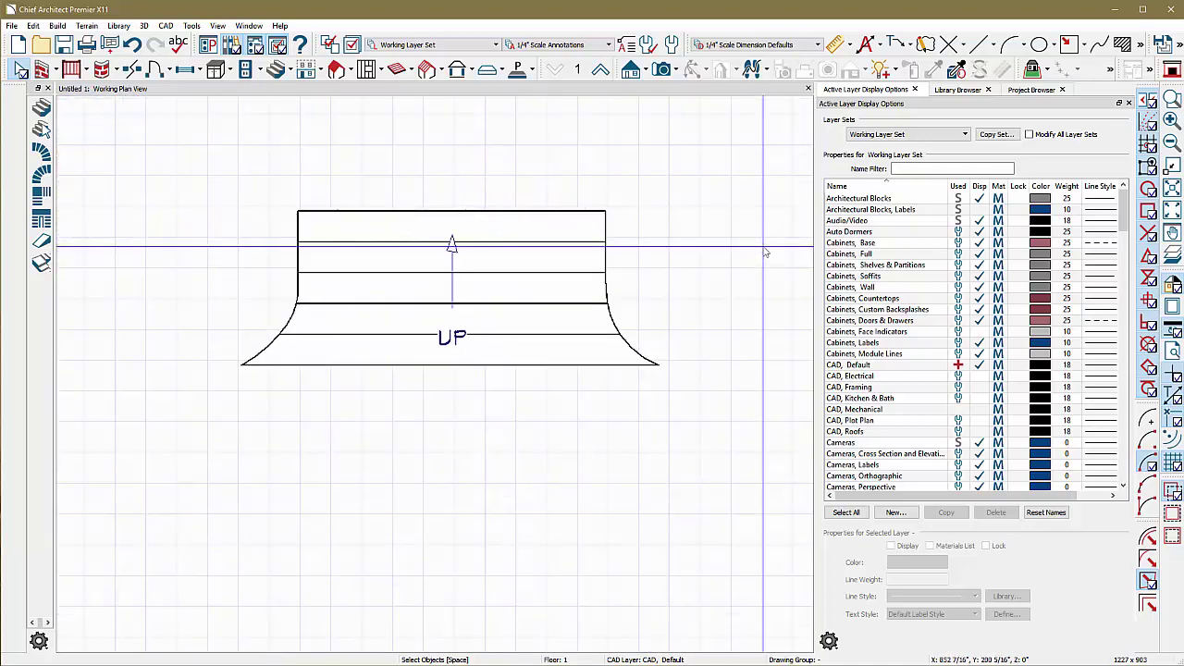
pyautogui.click(1069, 46)
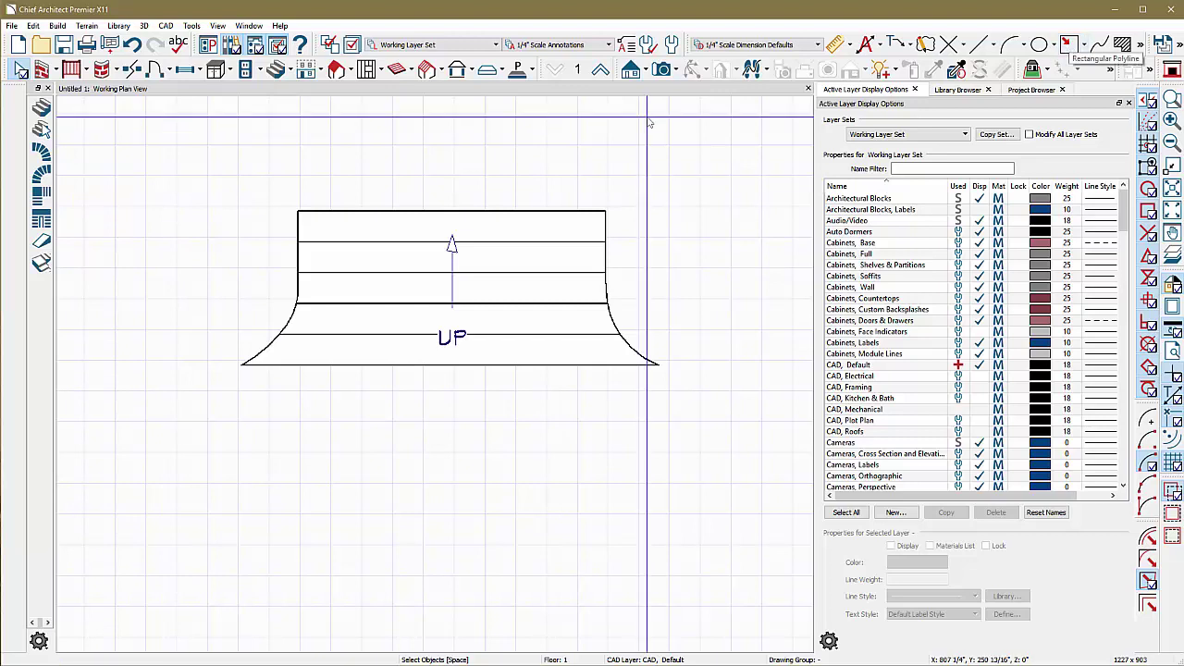
pyautogui.click(533, 73)
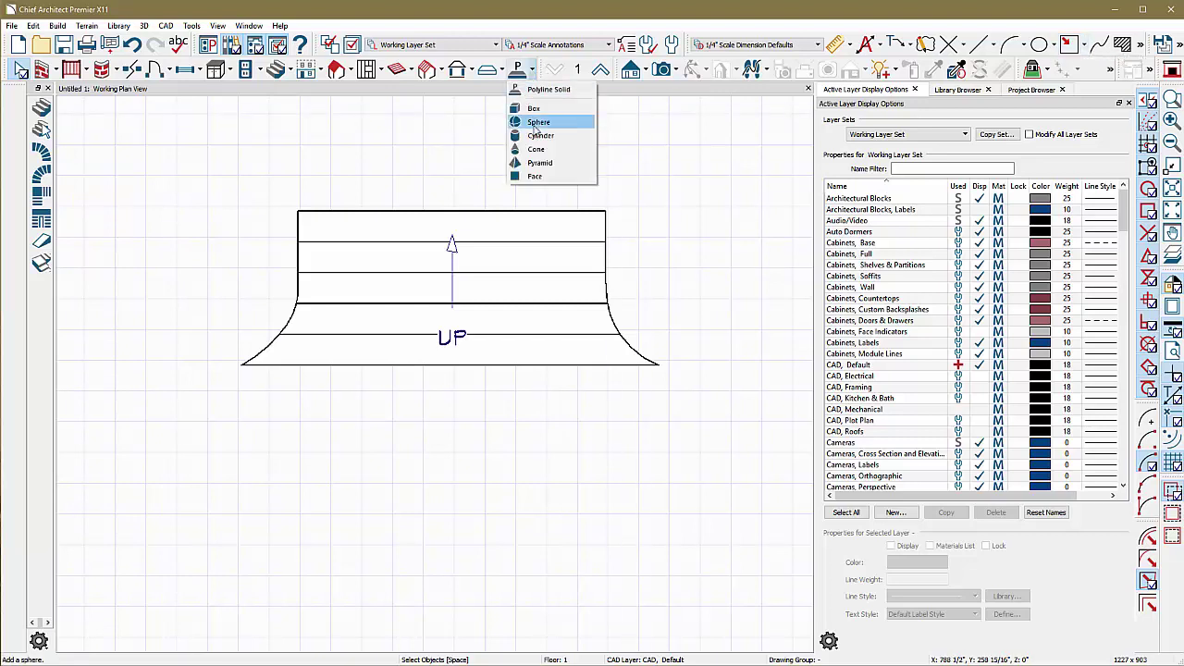
pyautogui.click(1071, 46)
pyautogui.scroll(2, 636, 280)
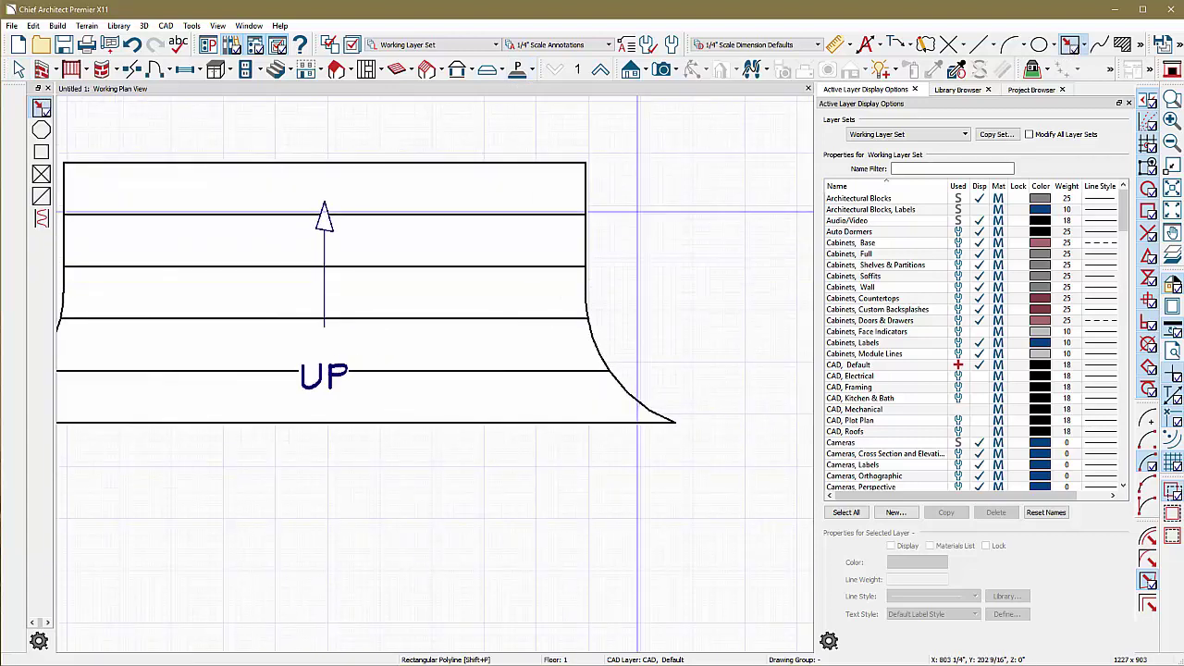
pyautogui.moveTo(585, 163); pyautogui.dragTo(726, 423)
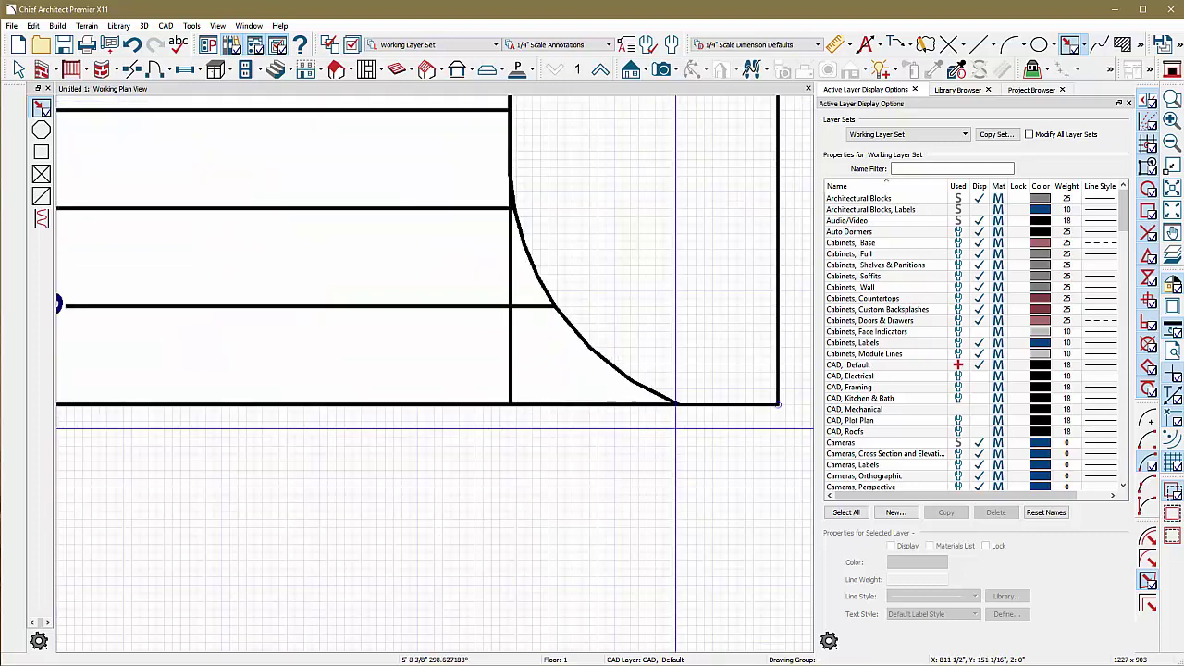
pyautogui.click(711, 394)
pyautogui.scroll(-5, 589, 466)
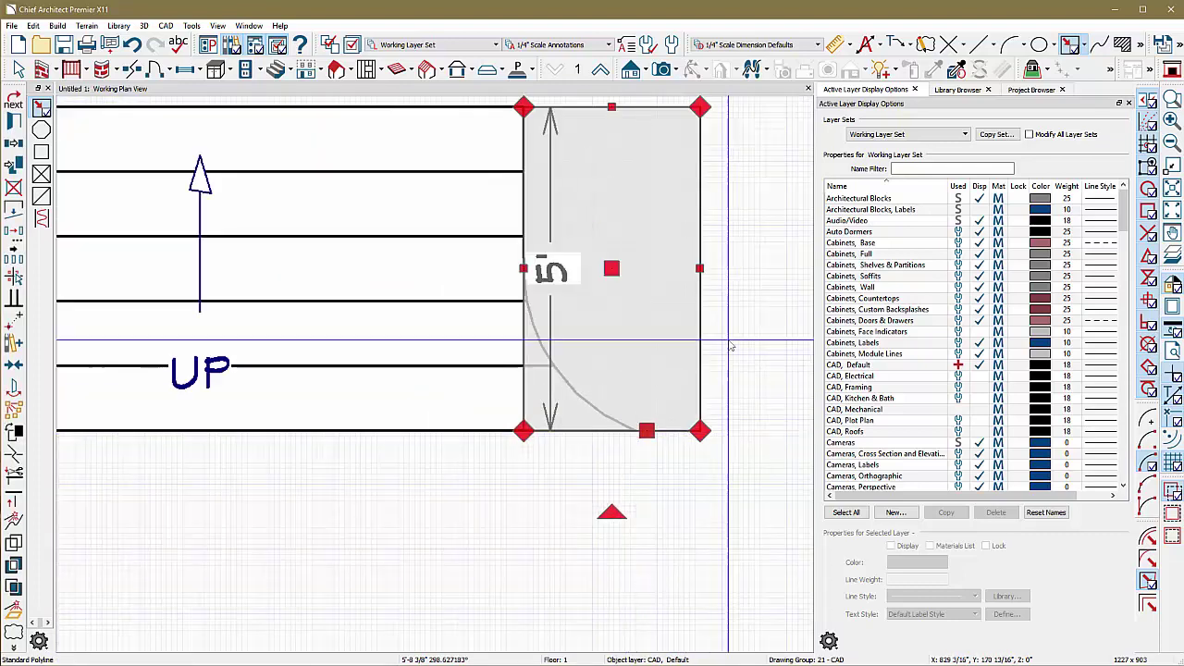
# Break the rectangle's inner edge where the stair flare begins and move its lower inner corner out to the flare's tip.
pyautogui.scroll(3, 524, 391)
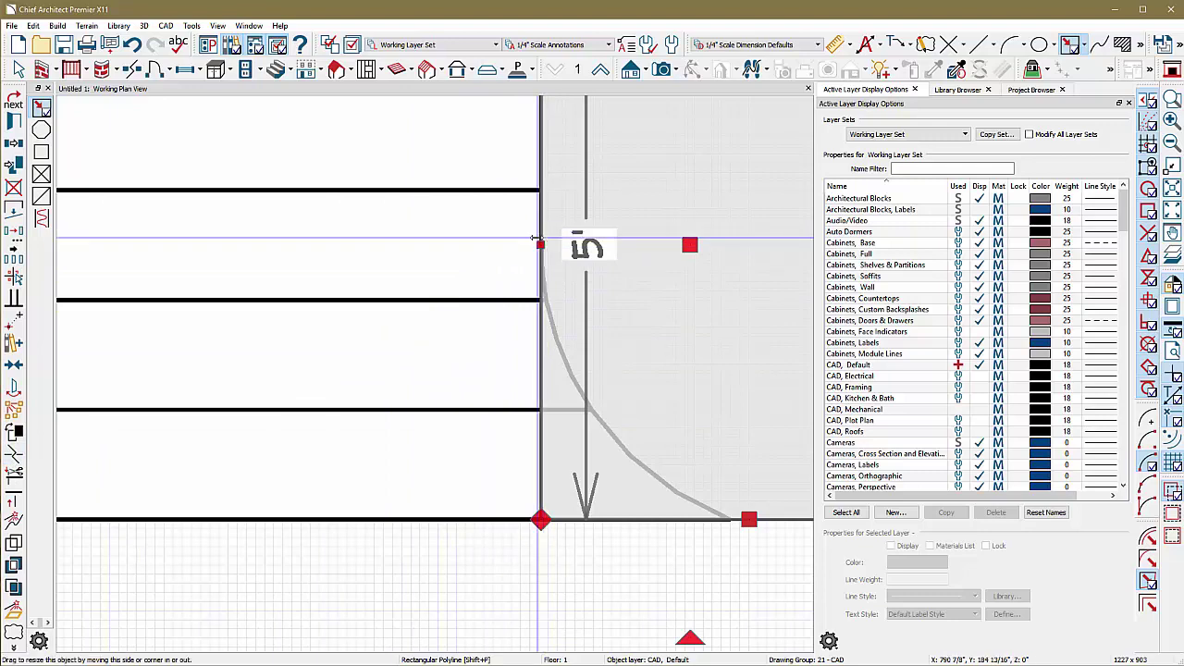
pyautogui.moveTo(540, 244)
pyautogui.mouseDown()
pyautogui.moveTo(555, 257)
pyautogui.moveTo(541, 245)
pyautogui.mouseUp()
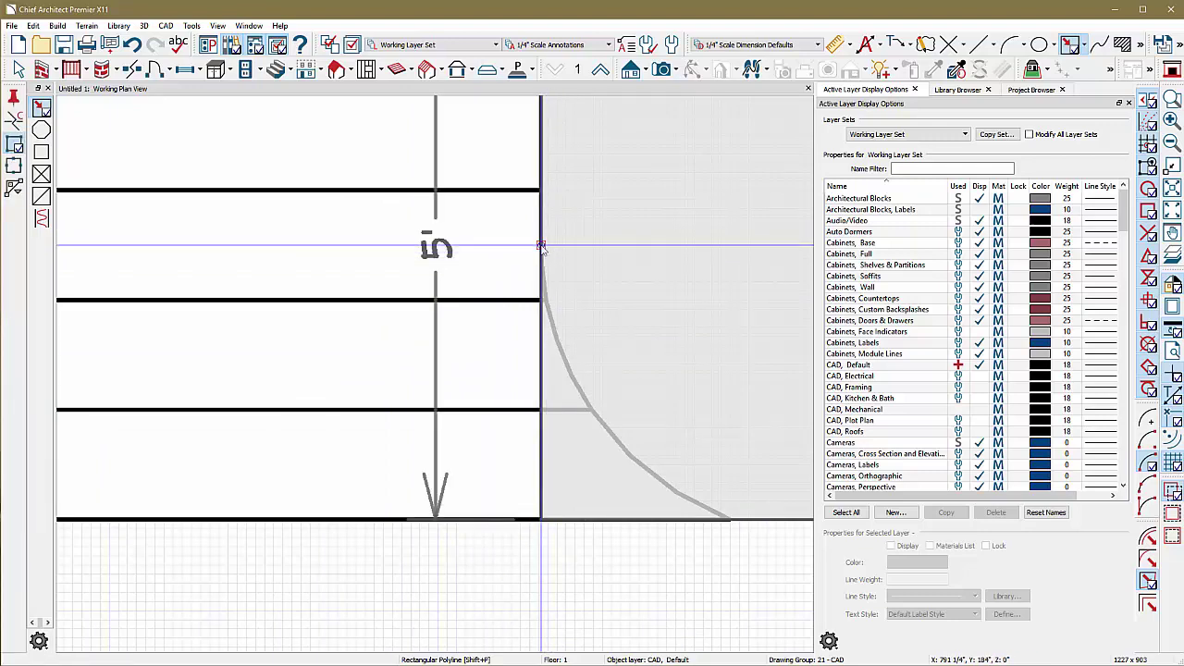
pyautogui.click(541, 245)
pyautogui.scroll(-2, 542, 245)
pyautogui.scroll(1, 589, 392)
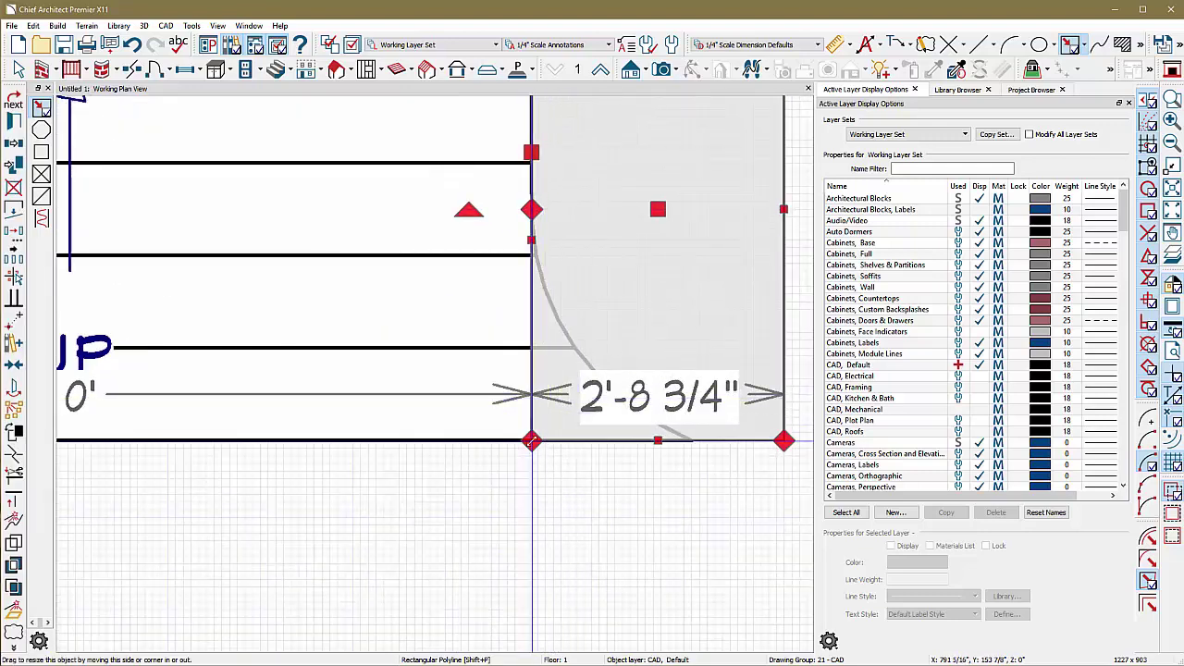
pyautogui.moveTo(532, 441); pyautogui.dragTo(690, 442)
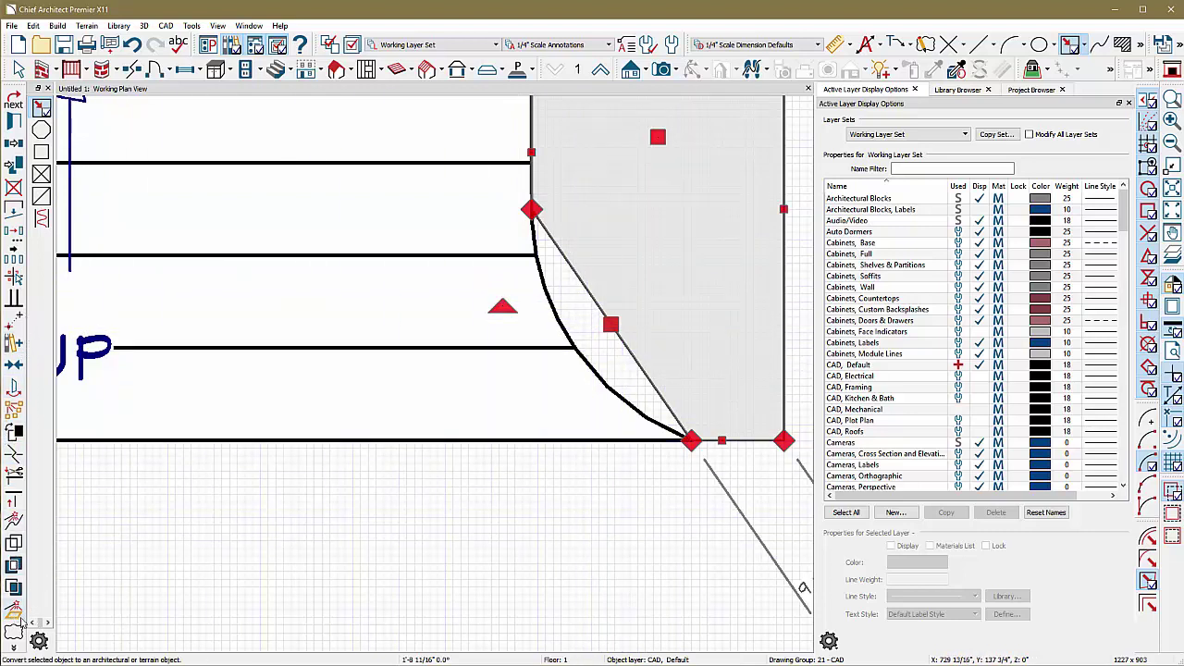
# Dock the edit toolbar horizontally below the drawing area.
pyautogui.click(16, 649)
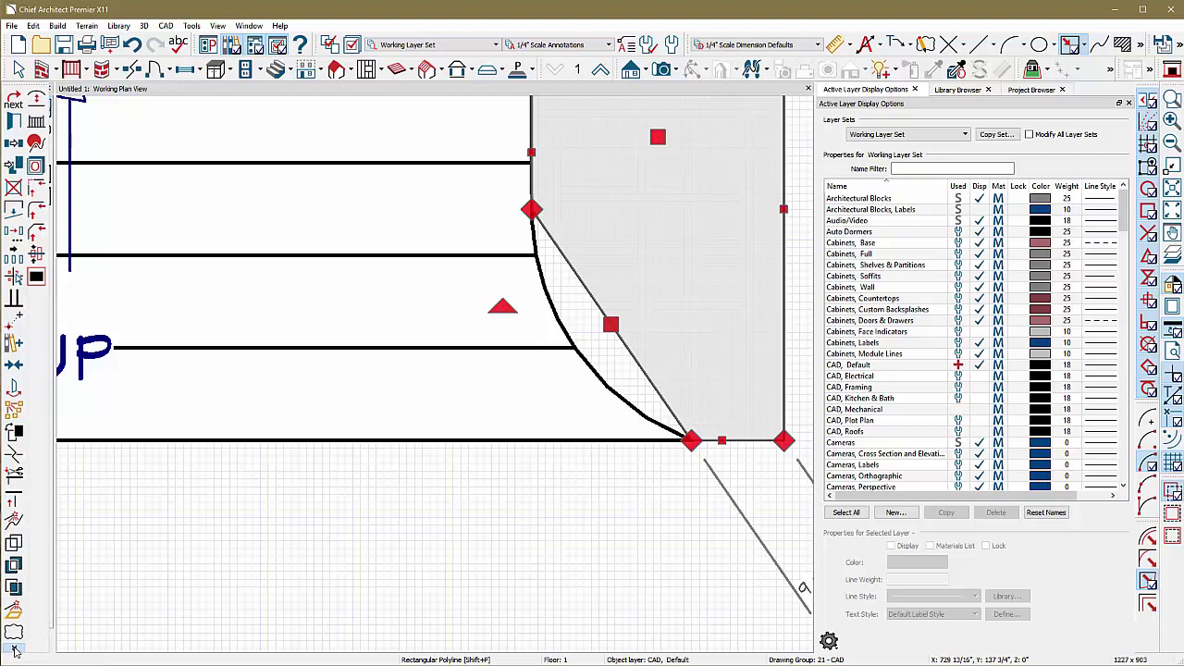
pyautogui.click(15, 652)
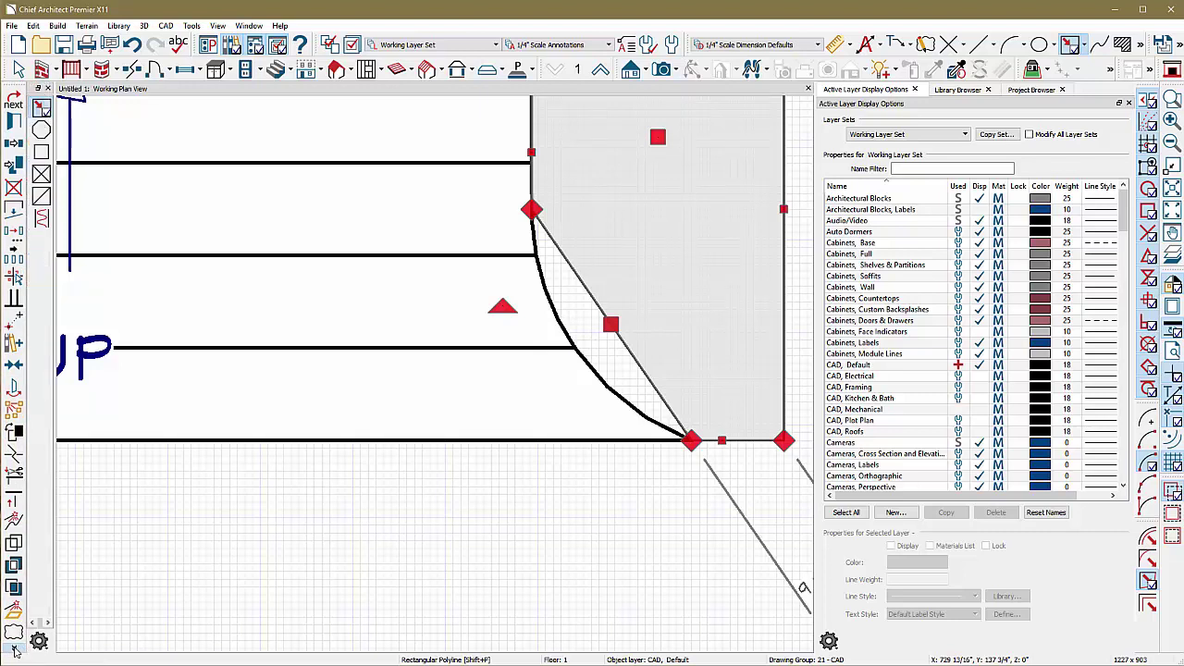
pyautogui.click(15, 652)
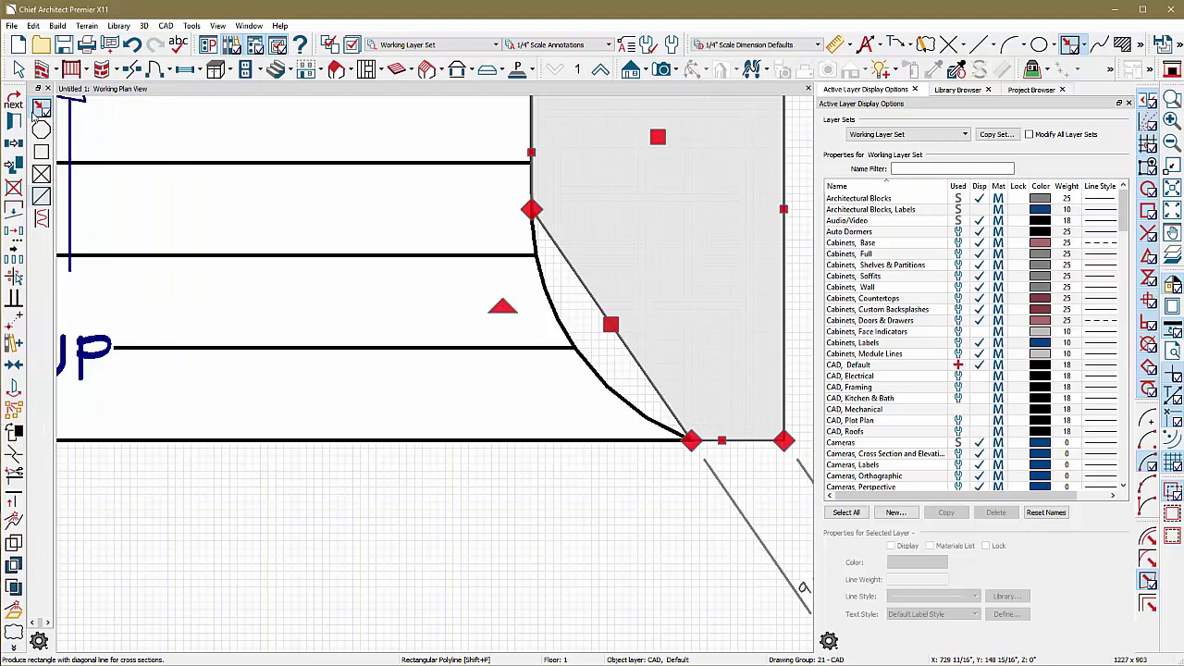
pyautogui.moveTo(8, 82); pyautogui.dragTo(130, 622)
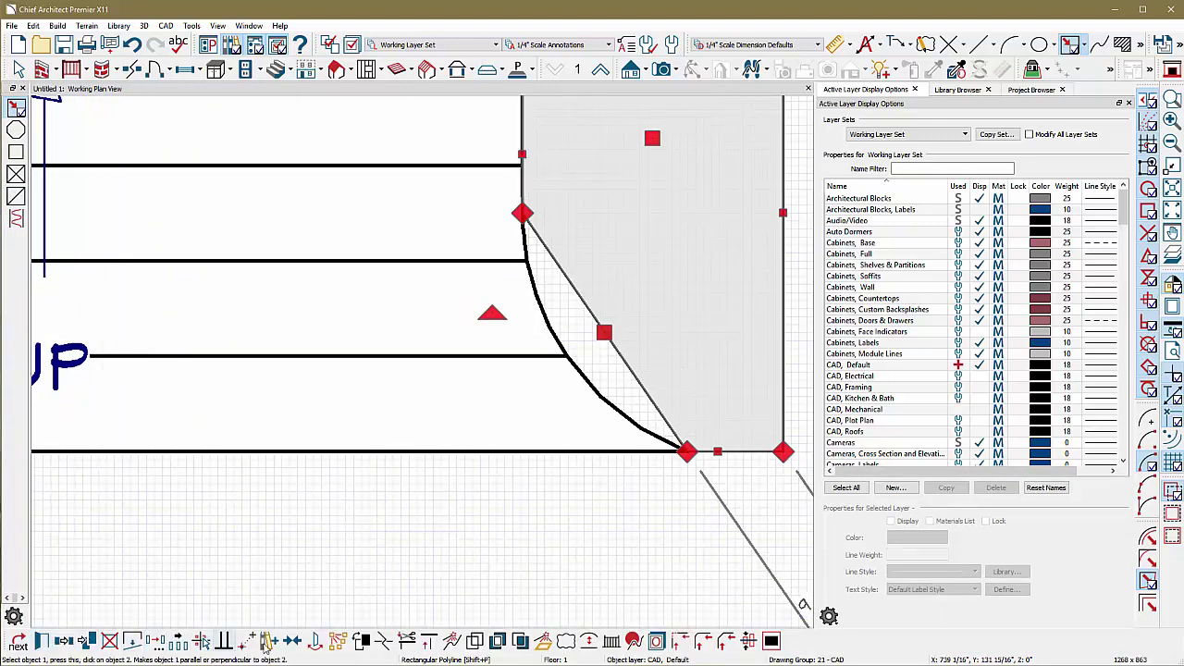
# Change the polyline's diagonal inner edge into an arc that follows the staircase's right flare.
pyautogui.click(588, 642)
pyautogui.scroll(2, 553, 218)
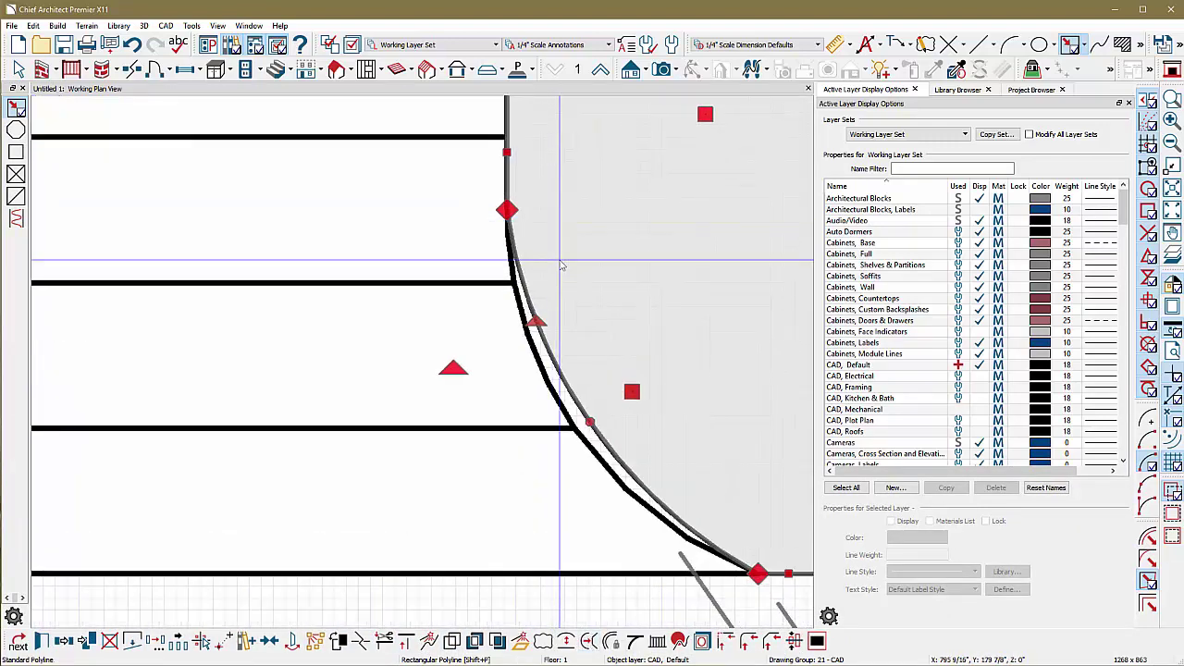
pyautogui.moveTo(544, 324)
pyautogui.mouseDown()
pyautogui.moveTo(578, 309)
pyautogui.moveTo(563, 299)
pyautogui.moveTo(555, 322)
pyautogui.mouseUp()
pyautogui.click(139, 49)
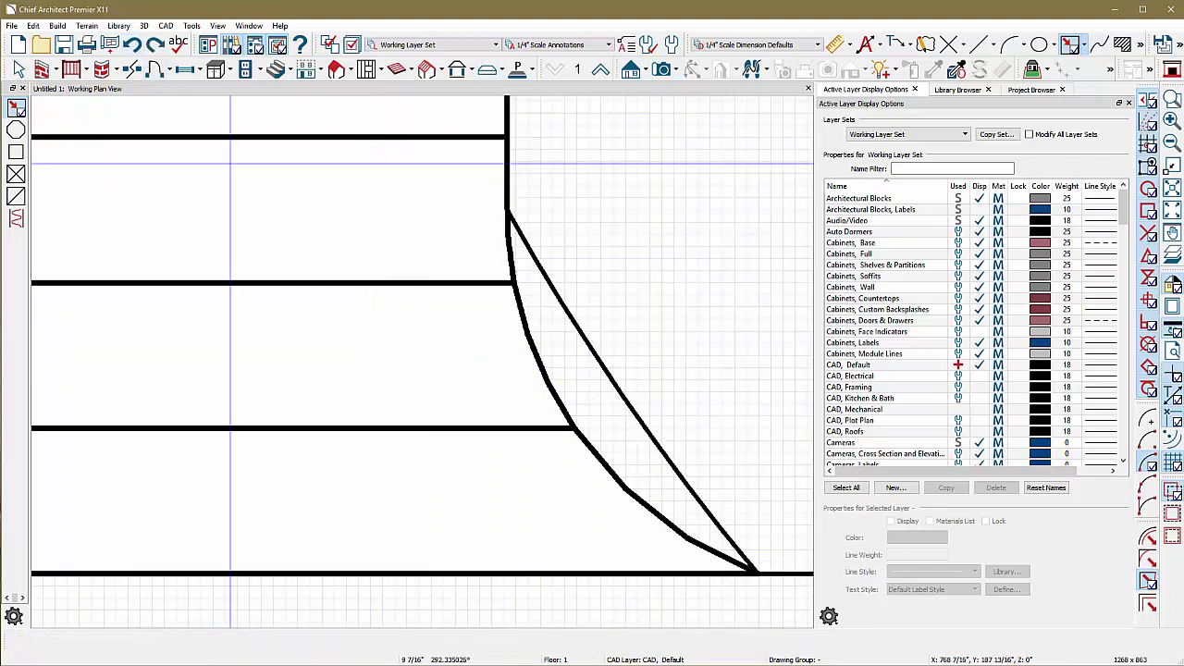
pyautogui.click(621, 376)
pyautogui.moveTo(572, 316); pyautogui.dragTo(491, 456)
pyautogui.scroll(-5, 491, 450)
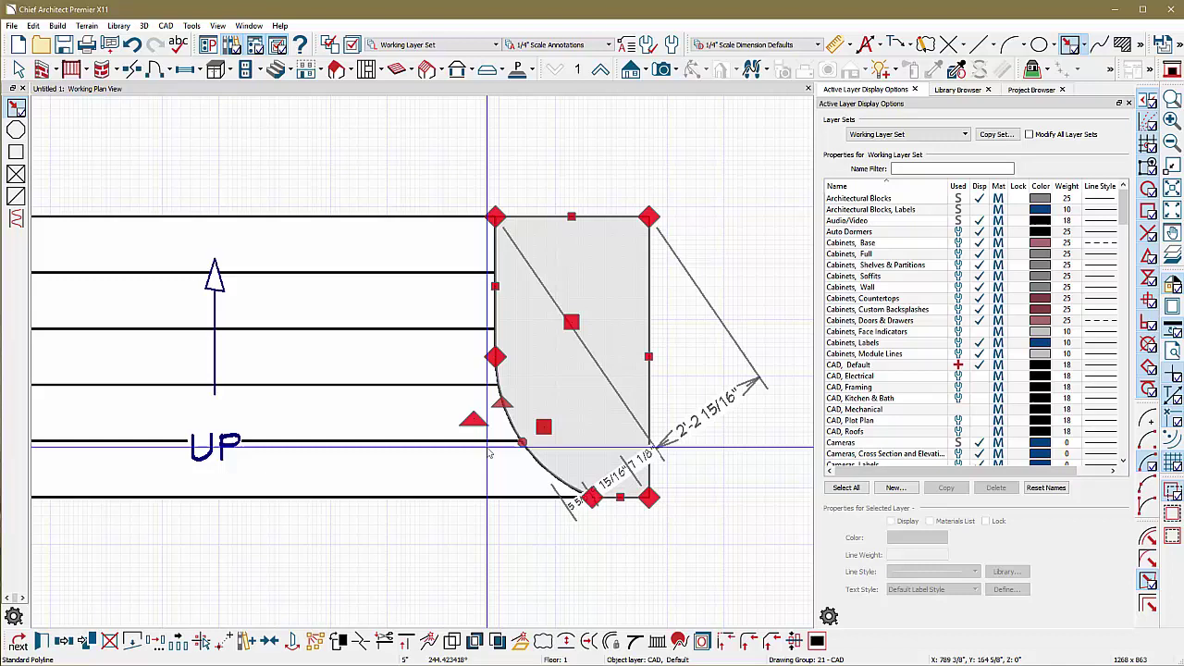
# Narrow the side wall outline to about 8 1/16" along its bottom edge and about 7" along its top edge.
pyautogui.scroll(2, 639, 394)
pyautogui.scroll(3, 623, 561)
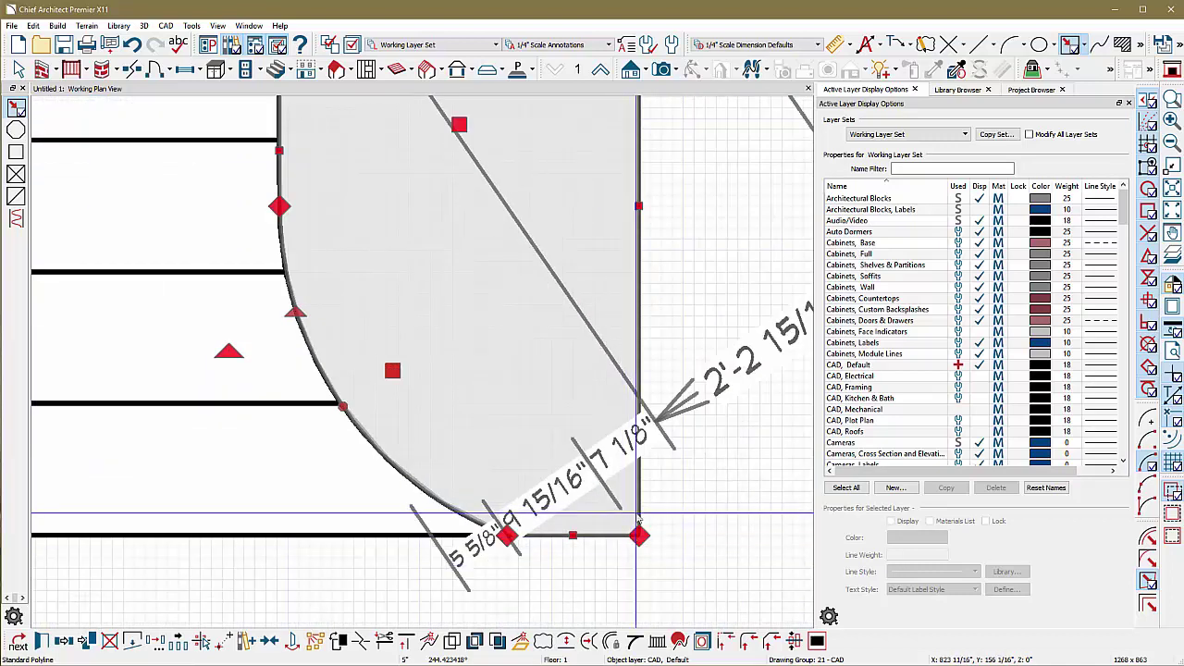
pyautogui.moveTo(638, 536); pyautogui.dragTo(595, 504)
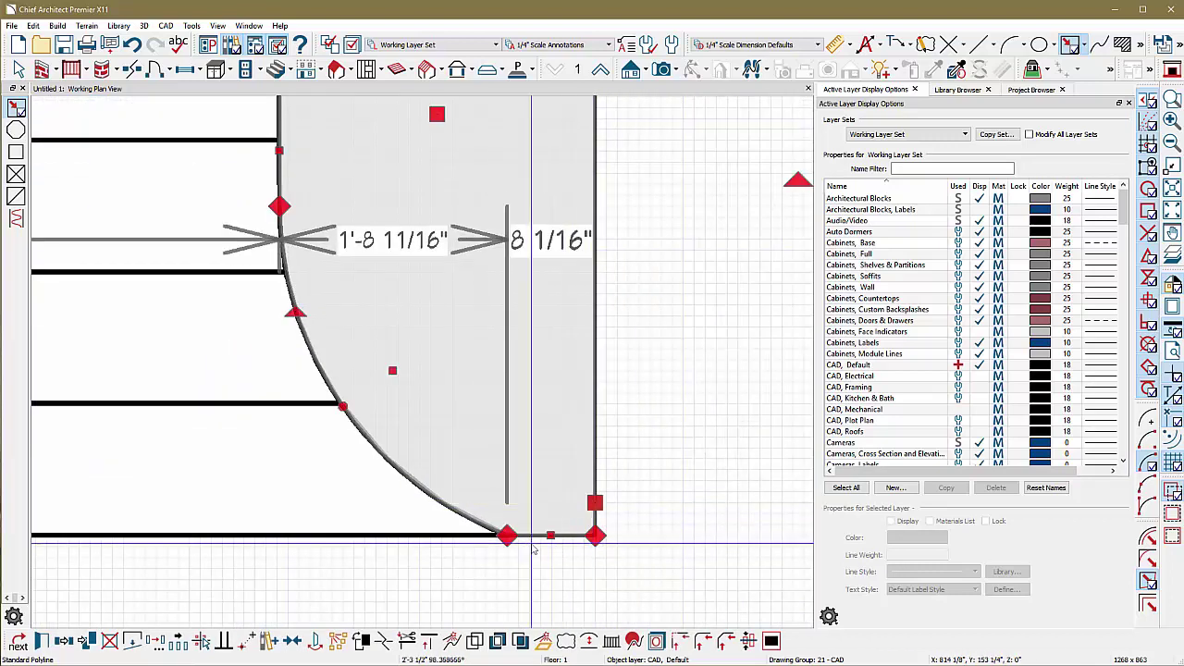
pyautogui.scroll(-3, 595, 519)
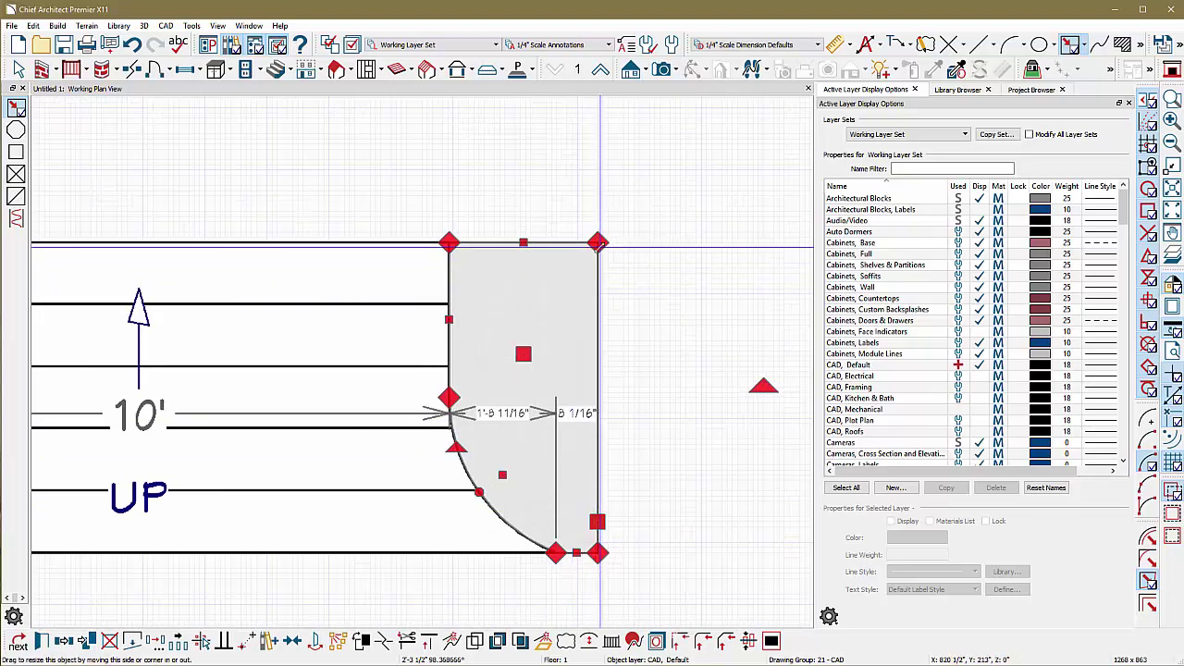
pyautogui.moveTo(597, 243); pyautogui.dragTo(484, 243)
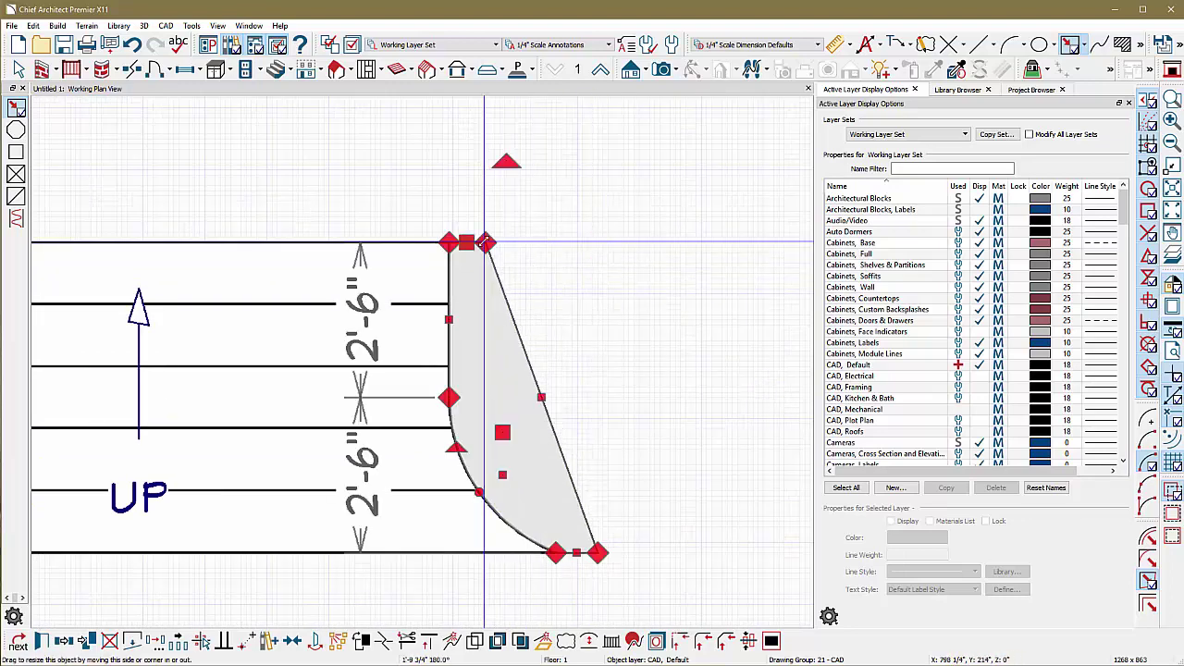
# Break the slanted outer edge about 2'-4" above the base and straighten its upper part to a constant 7" wall width.
pyautogui.scroll(2, 541, 339)
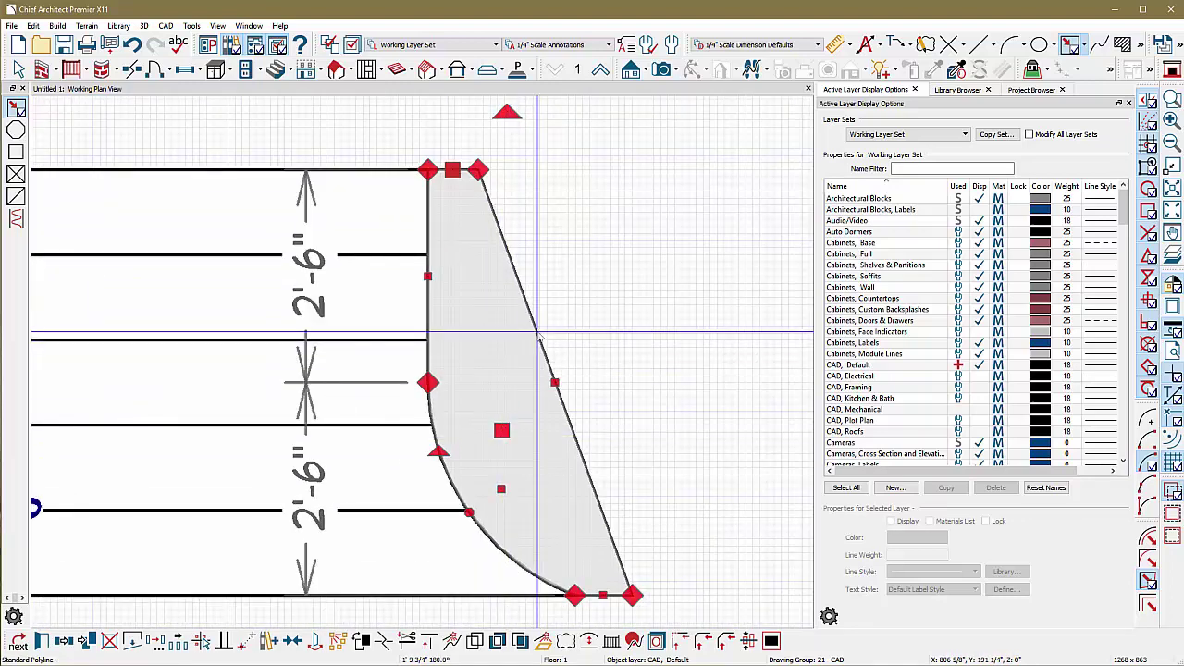
pyautogui.moveTo(540, 340); pyautogui.dragTo(477, 395)
pyautogui.scroll(-6, 750, 382)
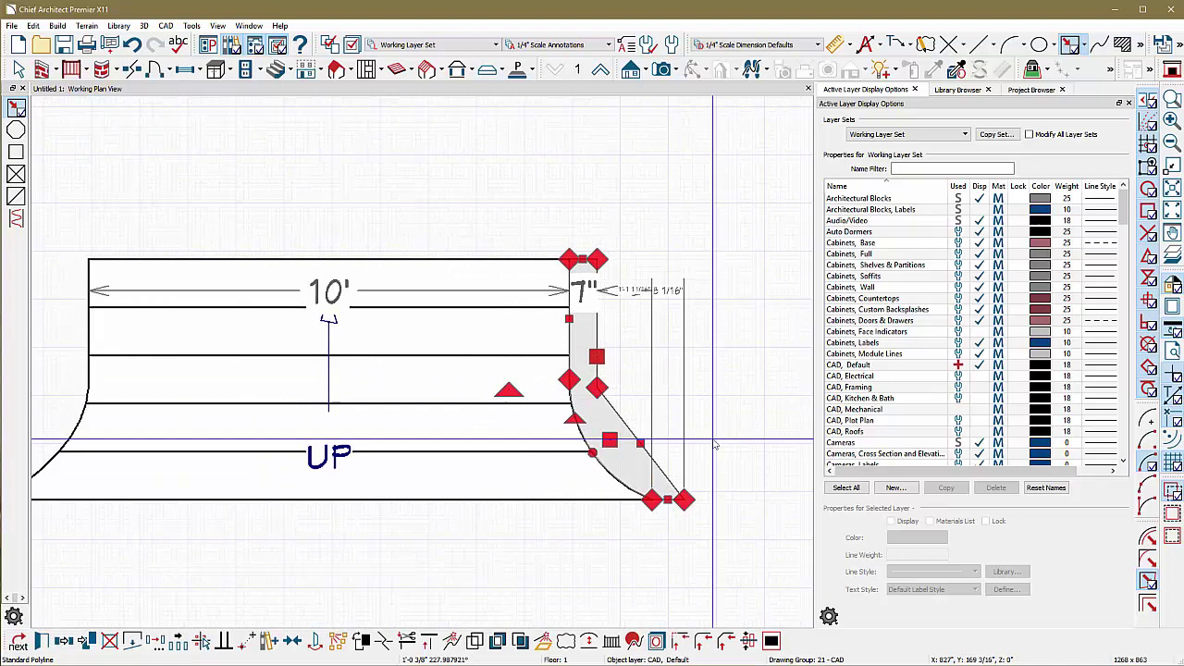
# Change the diagonal outer edge into an arc and bend it inward to run alongside the inner curve.
pyautogui.scroll(8, 630, 500)
pyautogui.click(613, 332)
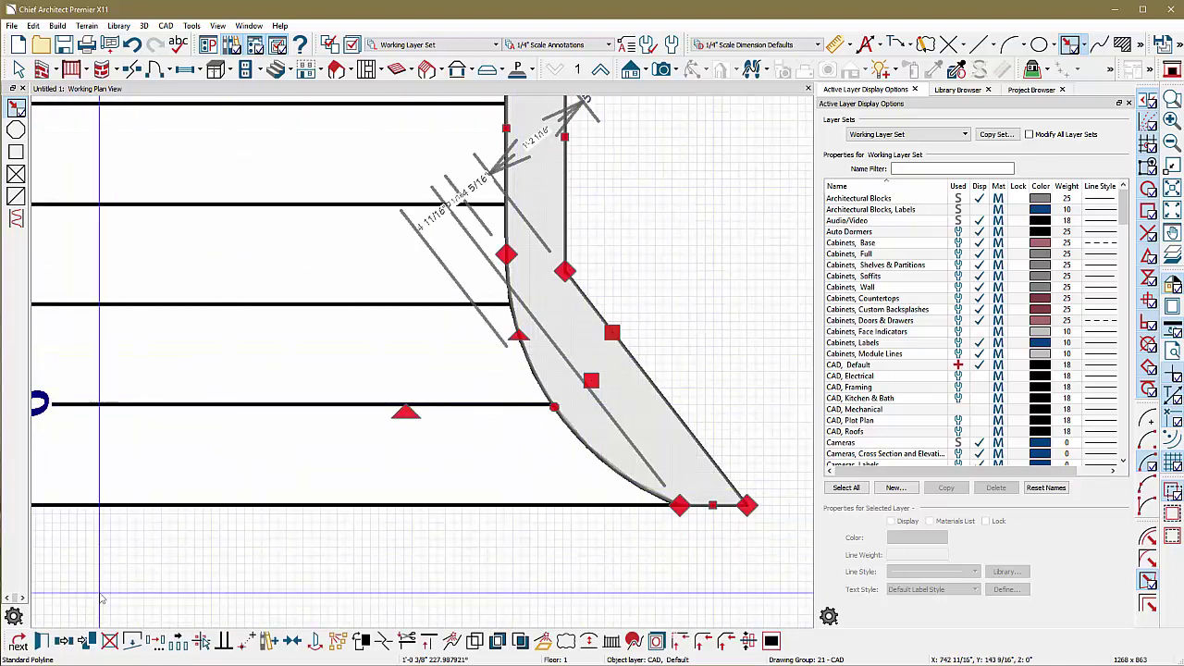
pyautogui.click(589, 640)
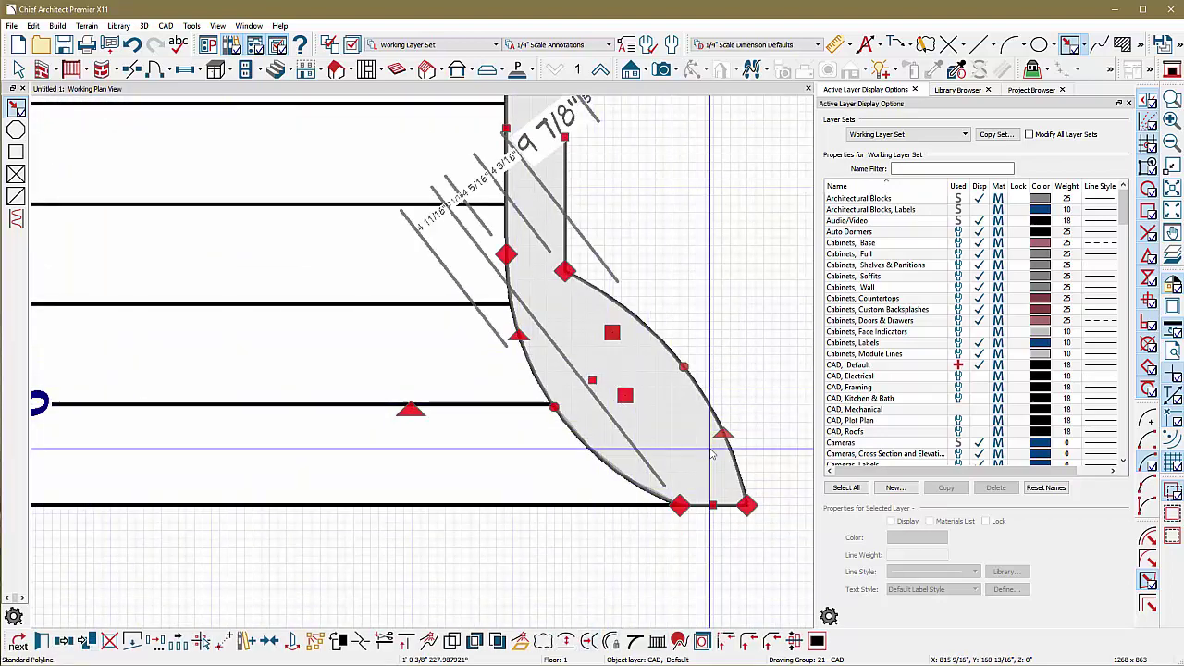
pyautogui.moveTo(736, 433); pyautogui.dragTo(671, 452)
pyautogui.scroll(3, 727, 522)
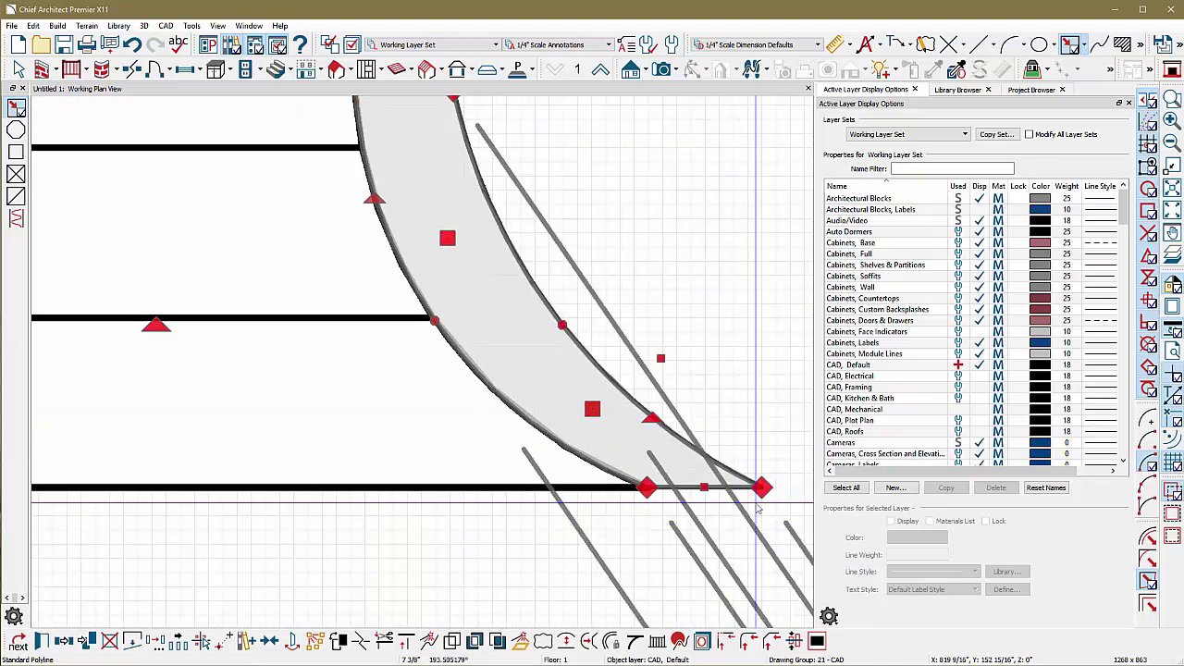
# Extend the wall's outer foot corner outward by about 3" and refine the outer arc to even out the wall's thickness.
pyautogui.moveTo(766, 488); pyautogui.dragTo(804, 487)
pyautogui.scroll(-3, 561, 470)
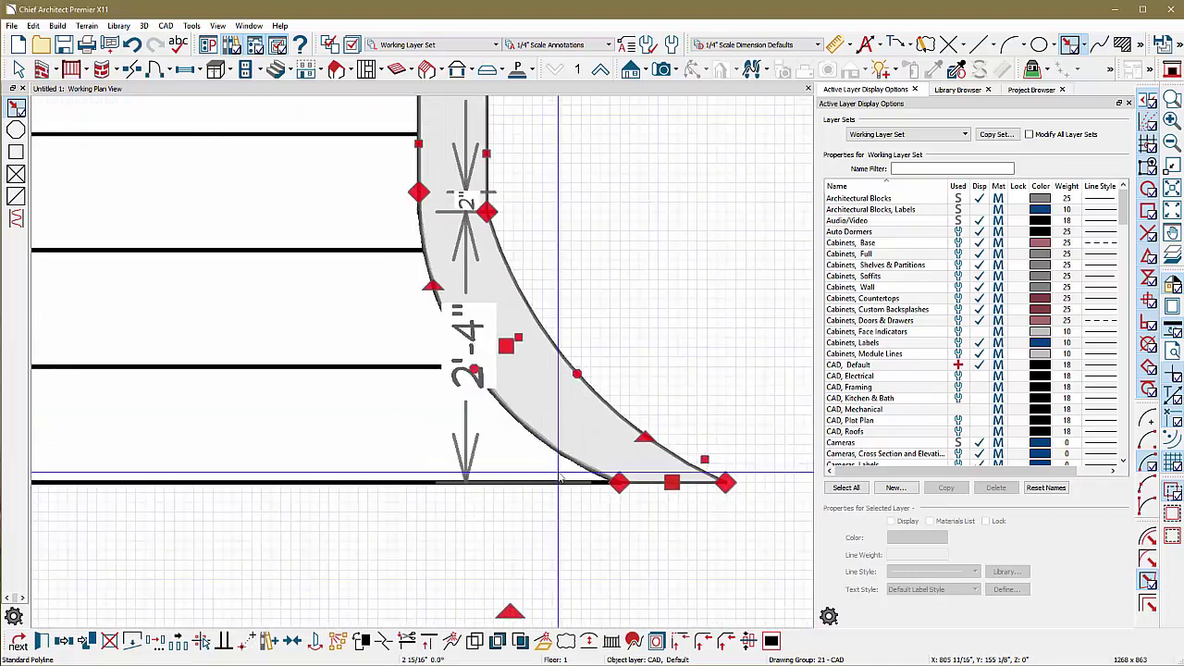
pyautogui.scroll(2, 616, 429)
pyautogui.moveTo(660, 449); pyautogui.dragTo(634, 439)
pyautogui.scroll(-4, 629, 360)
pyautogui.press('space')
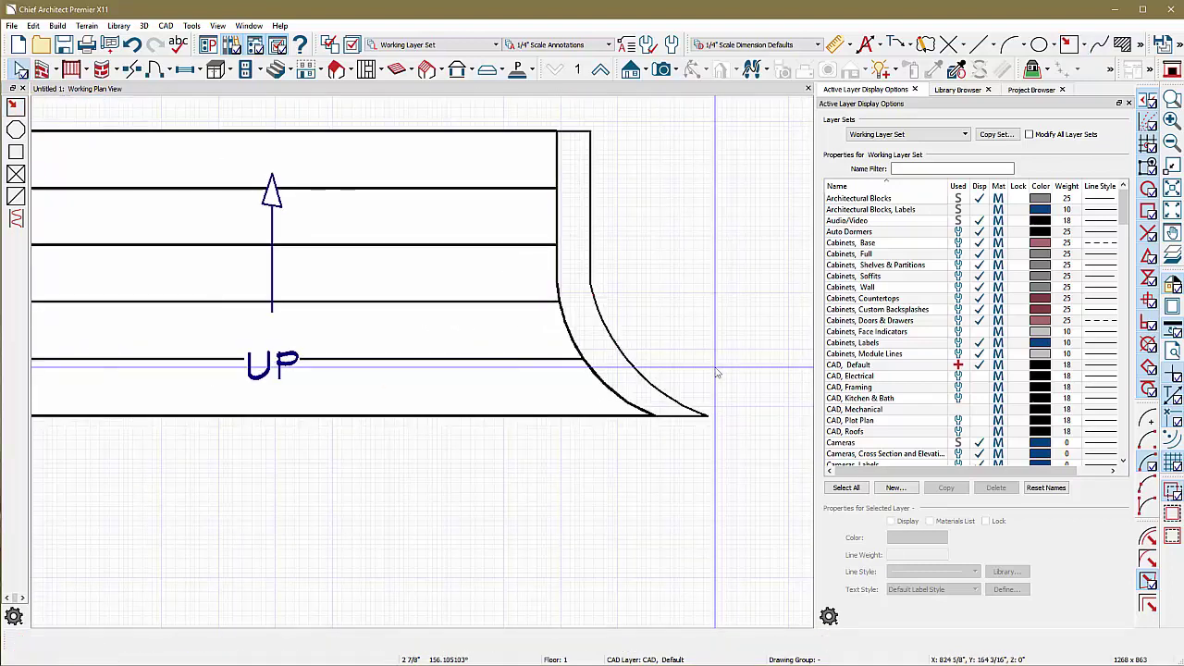
pyautogui.scroll(-3, 663, 407)
pyautogui.scroll(3, 661, 312)
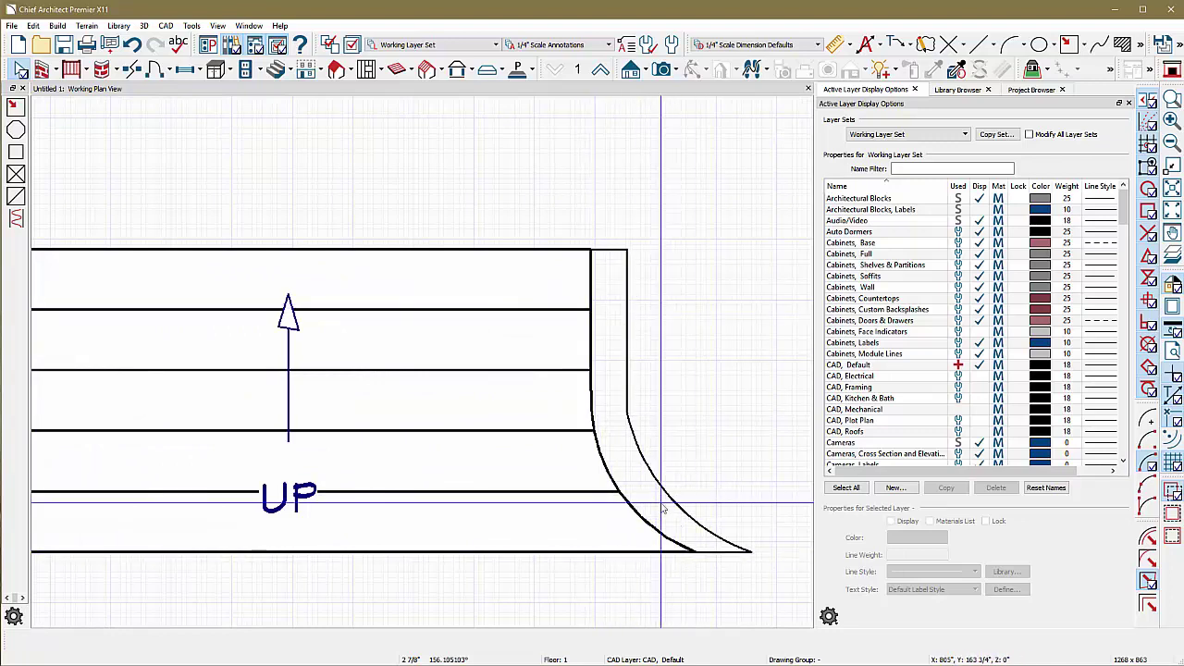
pyautogui.scroll(-4, 686, 375)
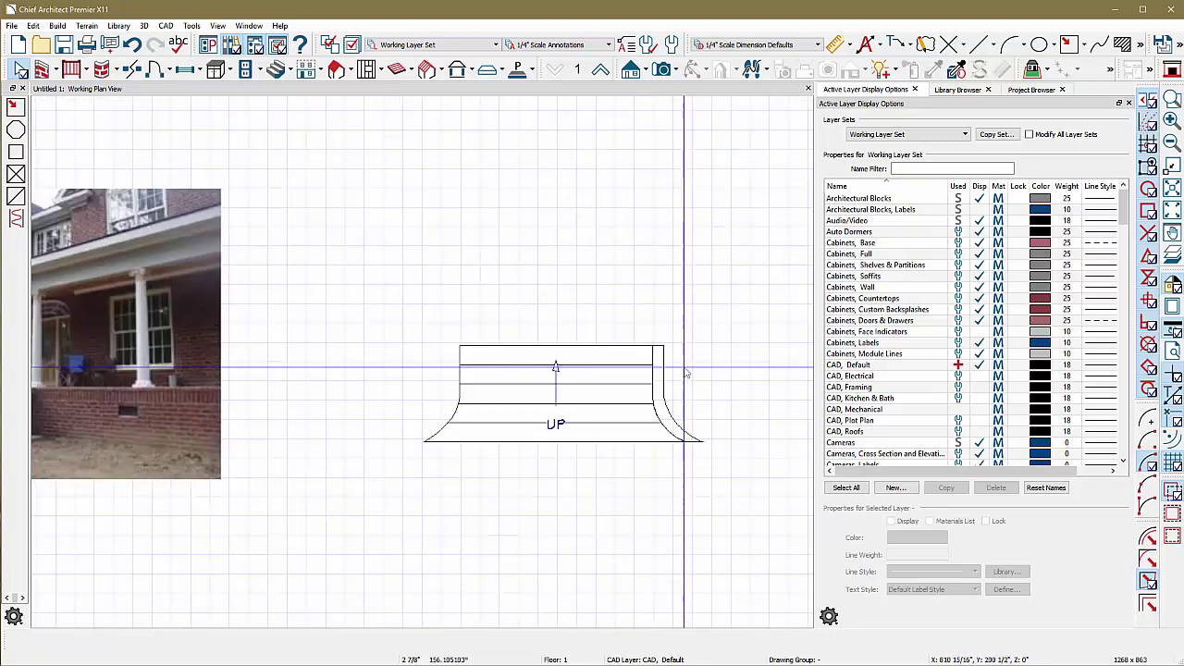
pyautogui.scroll(-1, 685, 373)
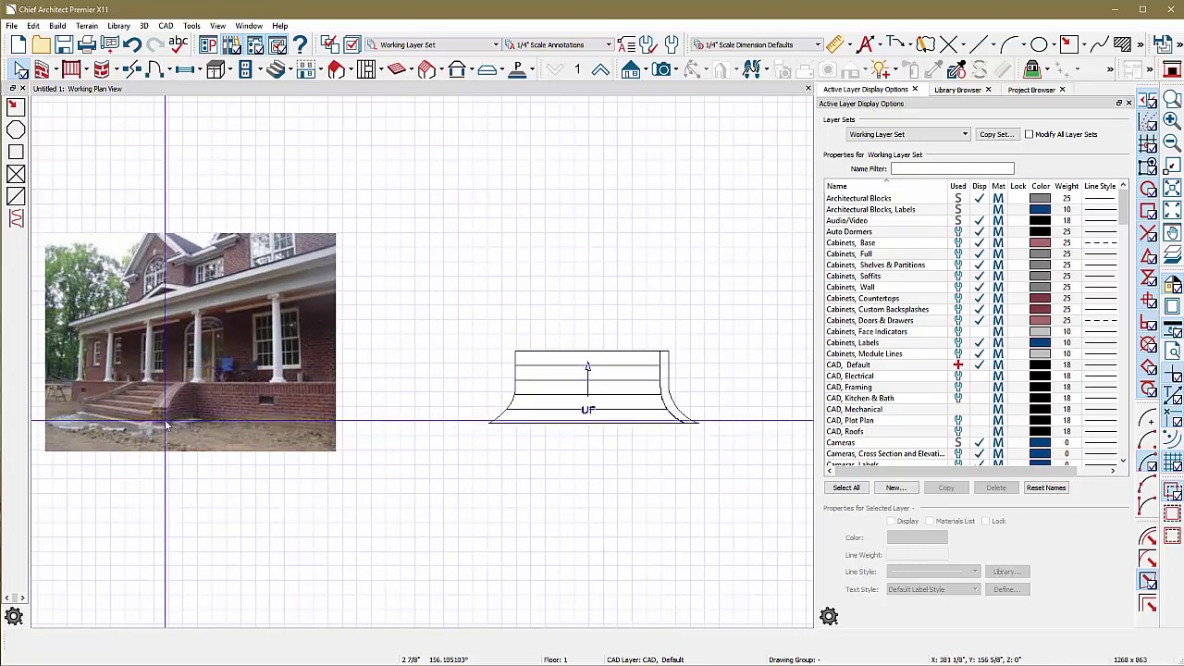
pyautogui.scroll(6, 708, 462)
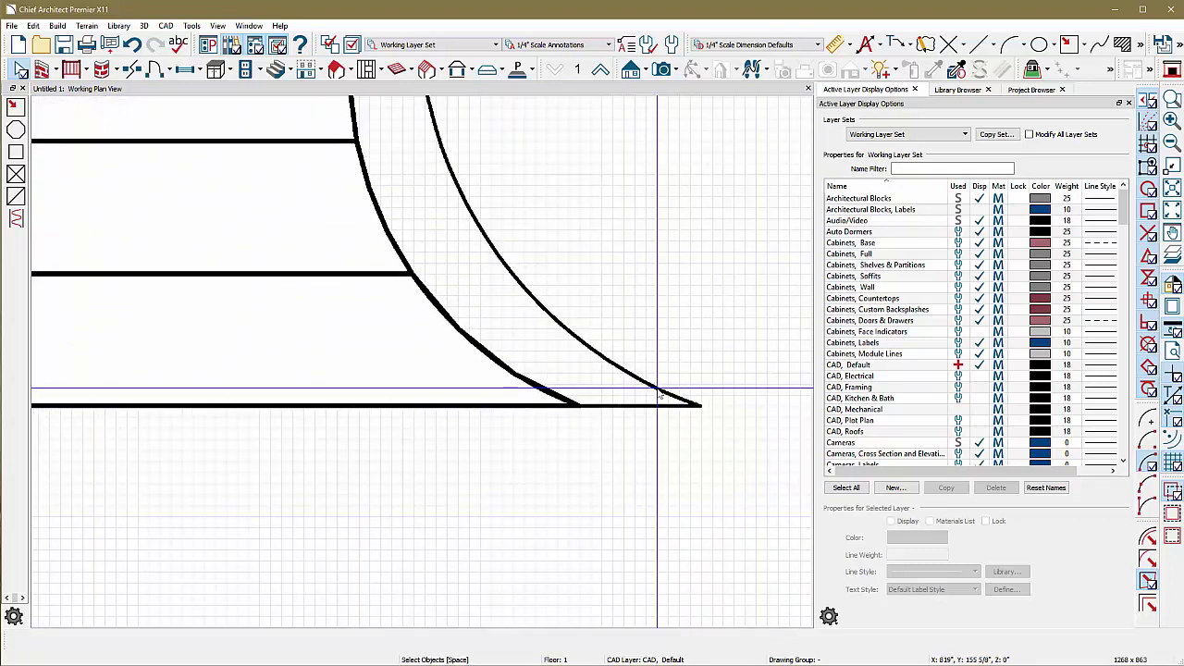
# Nudge the side wall's outer foot corner slightly outward, making the wall base about 1' wide.
pyautogui.click(633, 377)
pyautogui.moveTo(700, 406)
pyautogui.mouseDown()
pyautogui.moveTo(654, 349)
pyautogui.moveTo(643, 360)
pyautogui.moveTo(702, 404)
pyautogui.mouseUp()
pyautogui.scroll(-4, 702, 405)
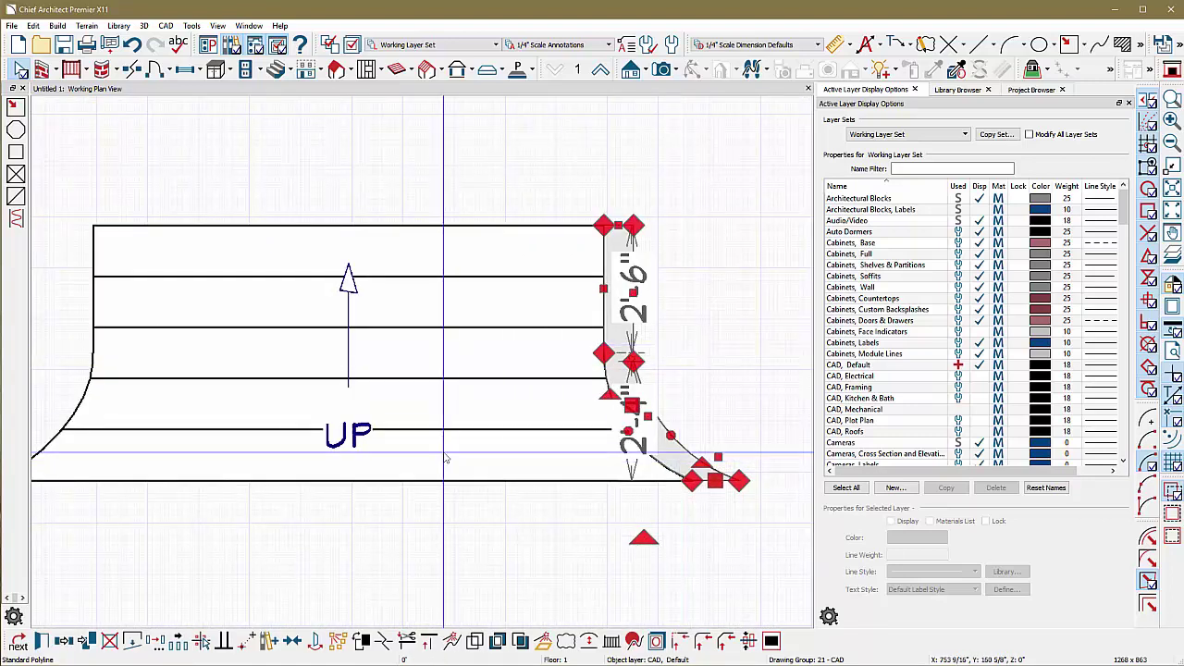
pyautogui.scroll(3, 671, 472)
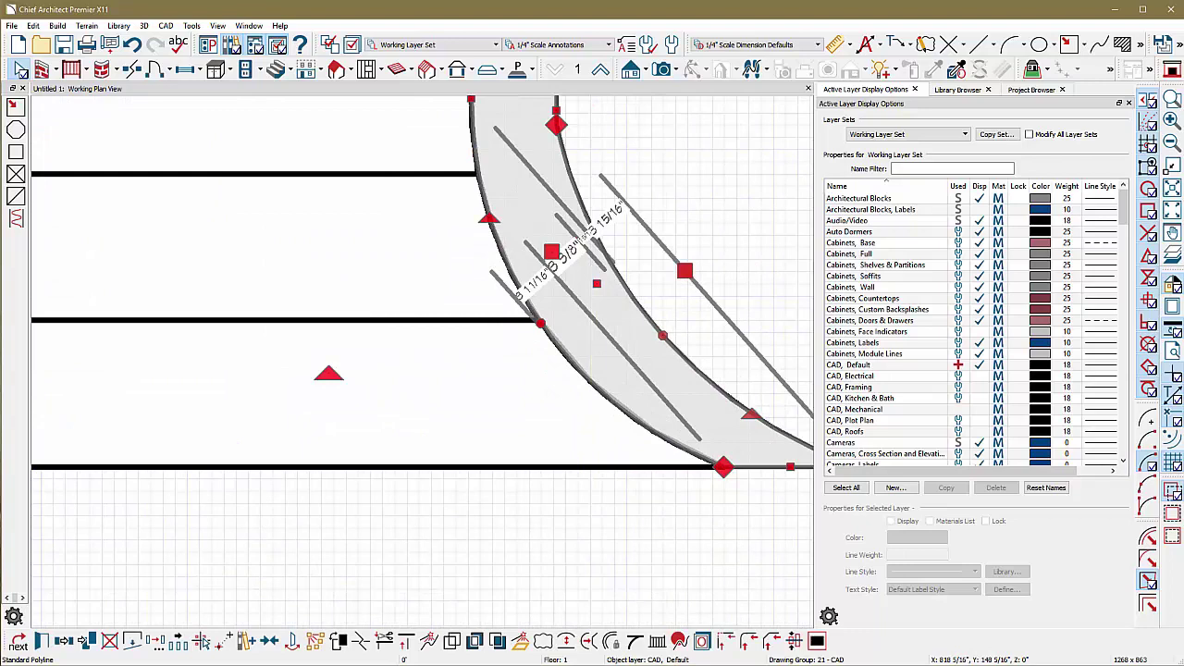
pyautogui.scroll(-2, 676, 463)
pyautogui.scroll(5, 680, 444)
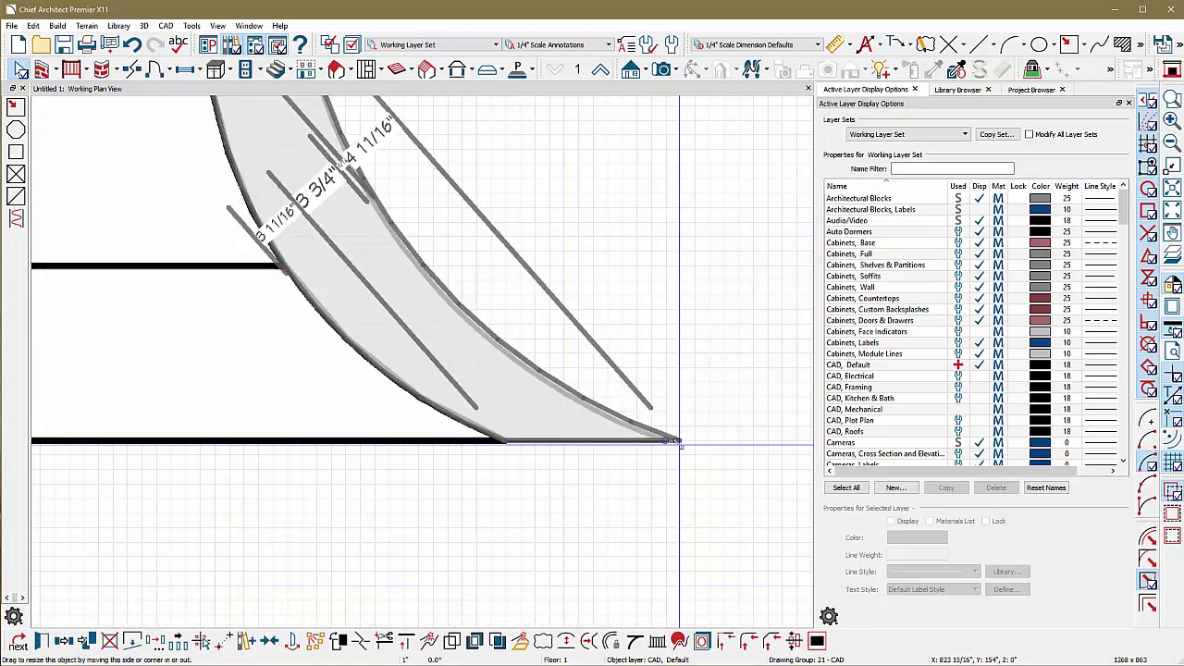
pyautogui.scroll(-4, 680, 444)
pyautogui.click(683, 546)
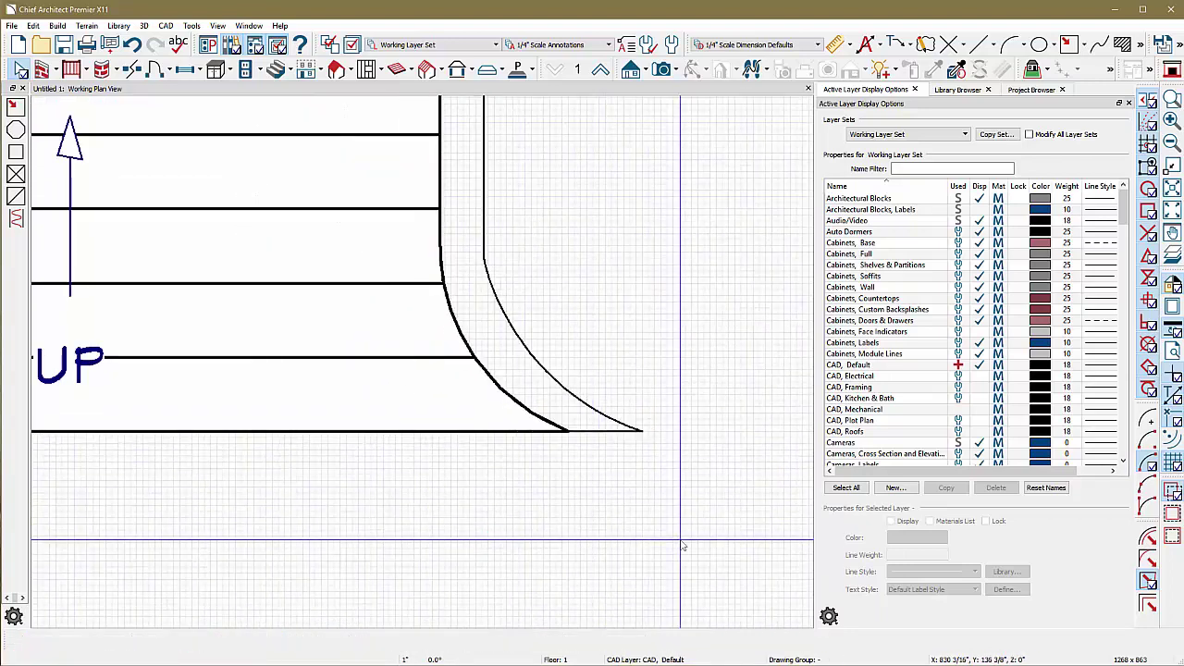
pyautogui.scroll(-1, 683, 546)
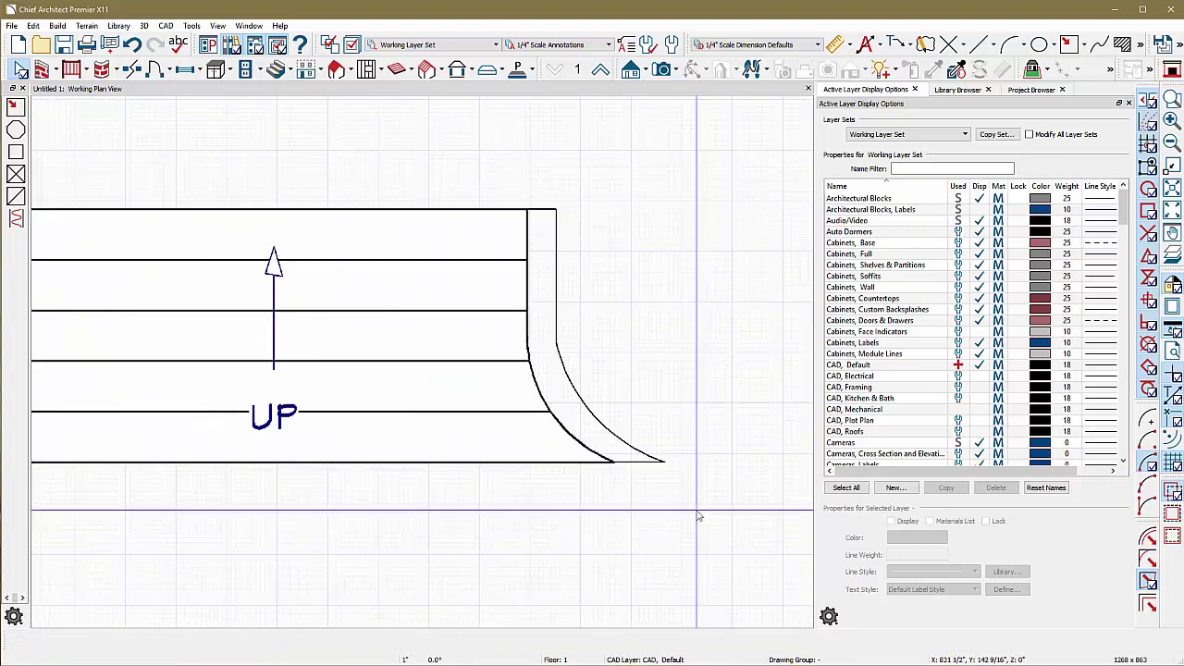
# Convert the curved side wall outline into a polyline solid with a 48" thickness.
pyautogui.click(558, 266)
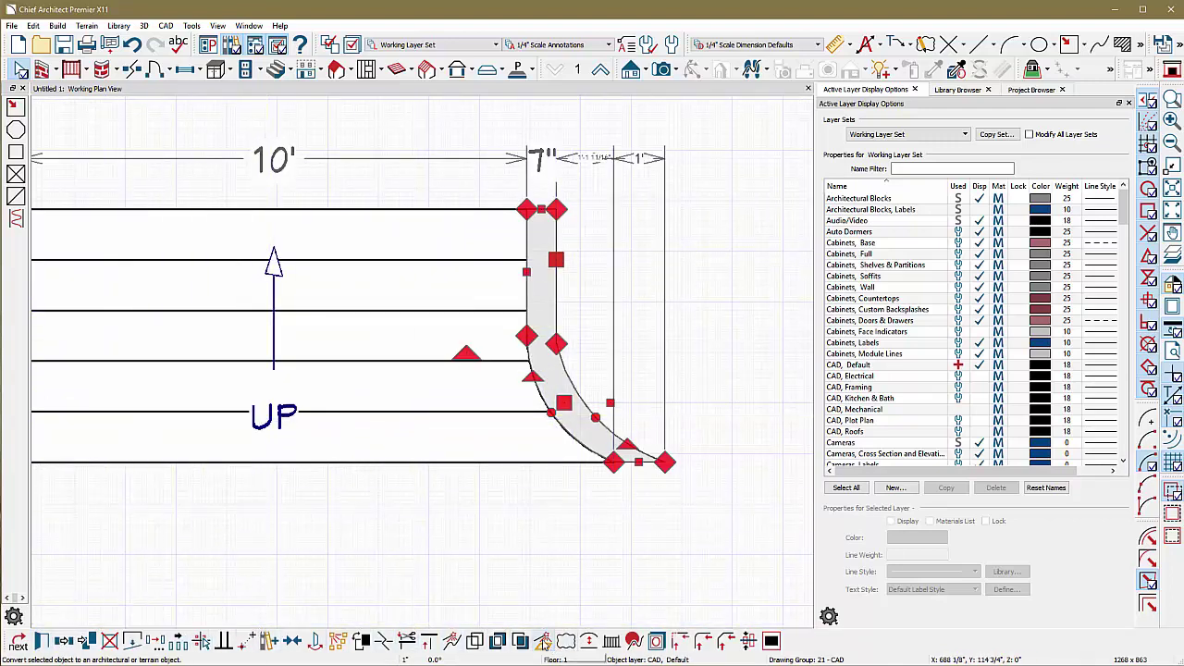
pyautogui.click(544, 640)
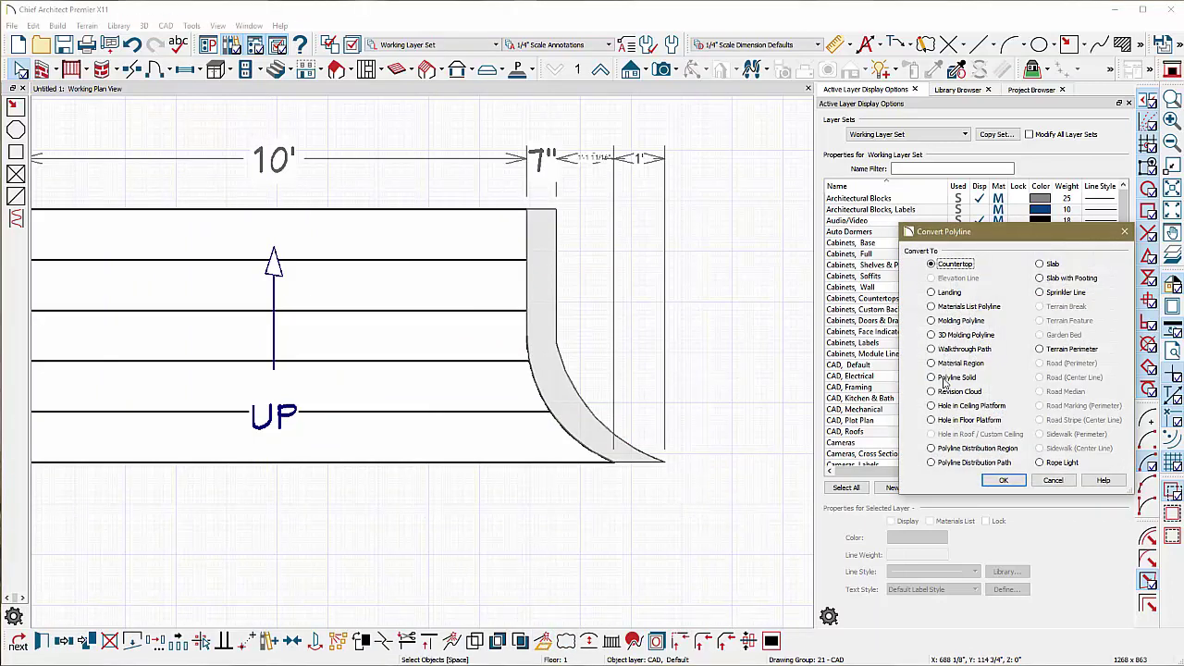
pyautogui.click(1003, 480)
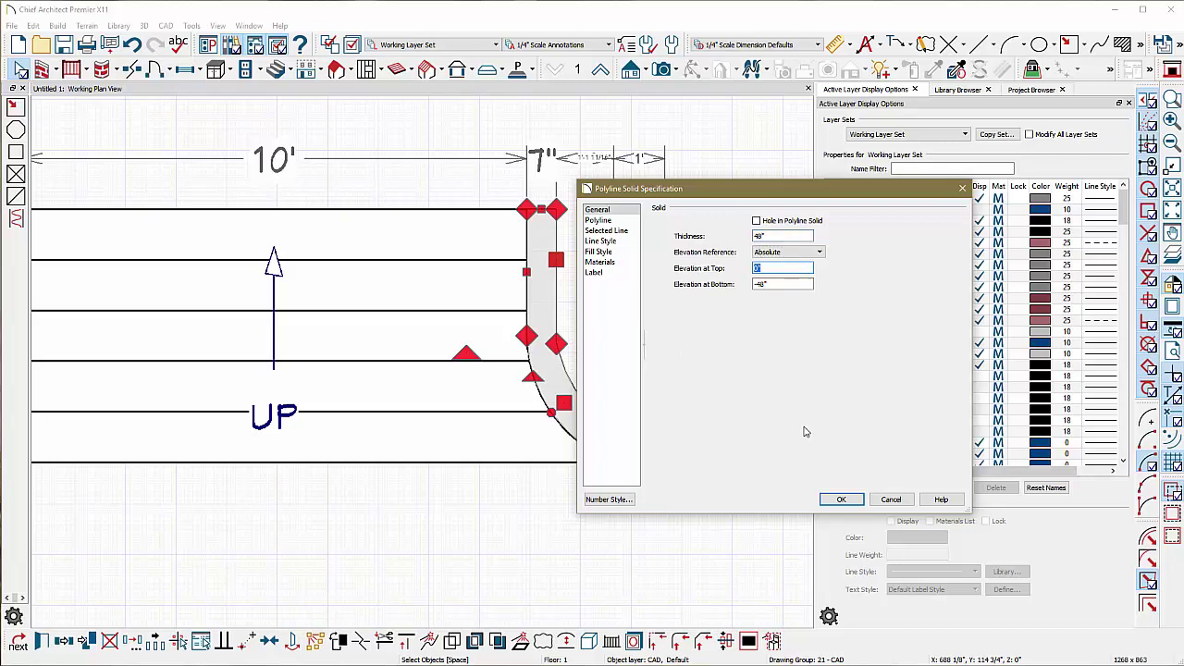
pyautogui.press('Return')
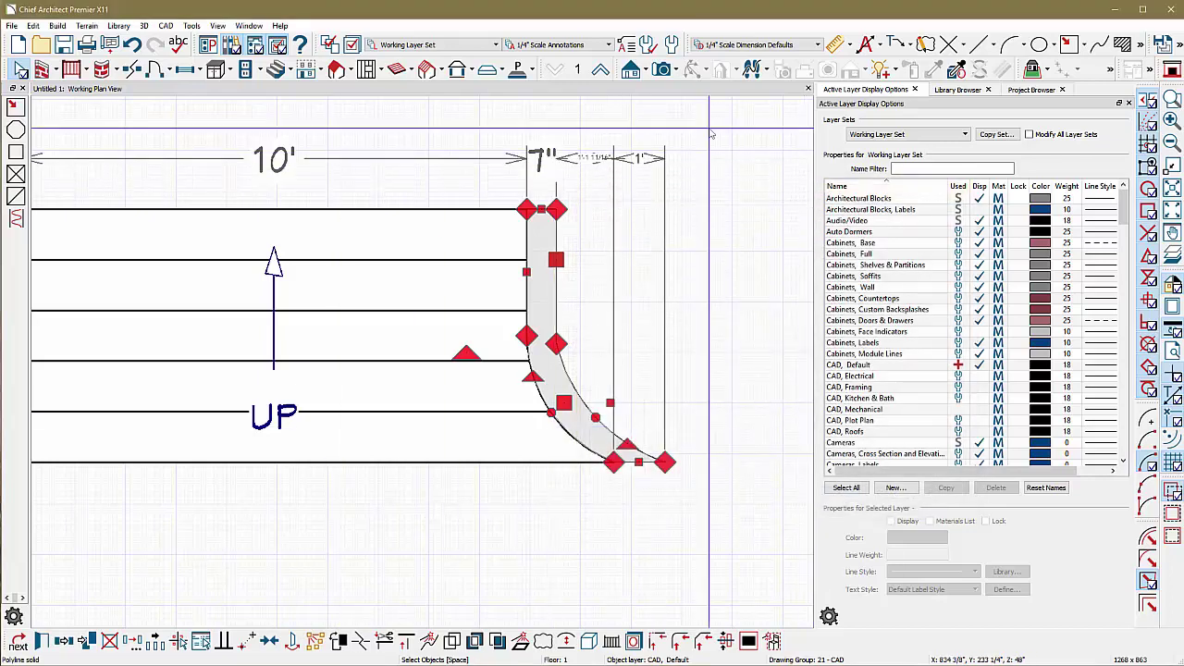
# Open a perspective full overview and lower the side wall's top to about 2'-11", near the top step's height.
pyautogui.click(681, 70)
pyautogui.click(713, 100)
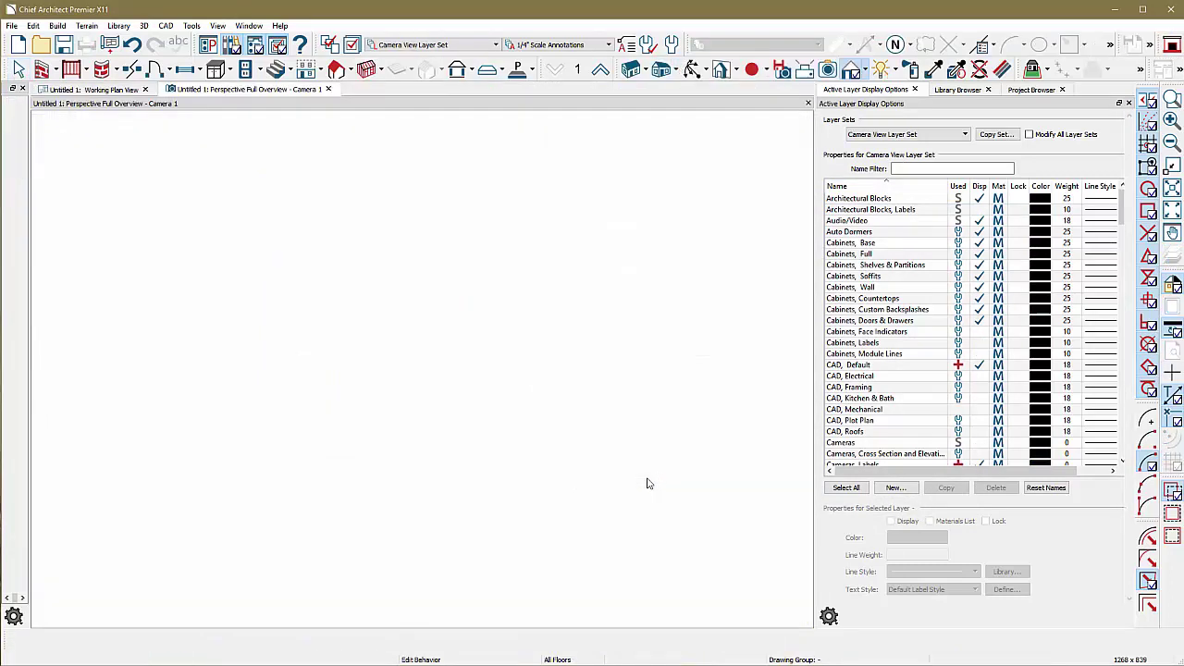
pyautogui.moveTo(601, 449); pyautogui.dragTo(703, 311)
pyautogui.scroll(5, 487, 238)
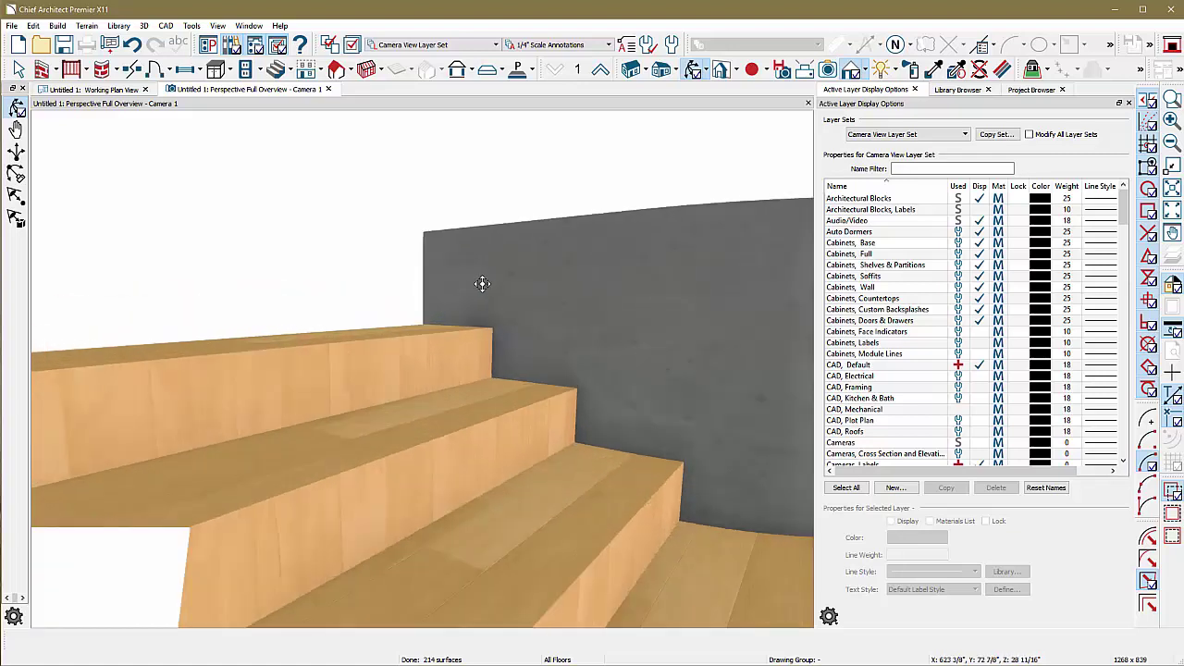
pyautogui.click(533, 248)
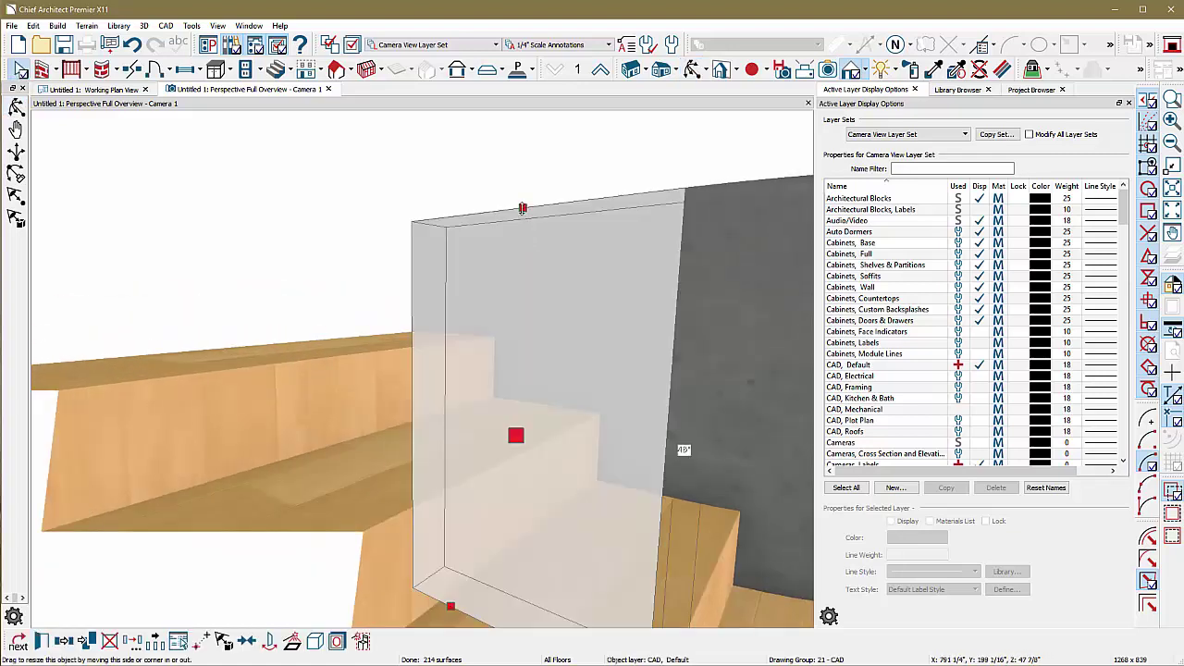
pyautogui.moveTo(523, 209); pyautogui.dragTo(424, 333)
pyautogui.click(395, 259)
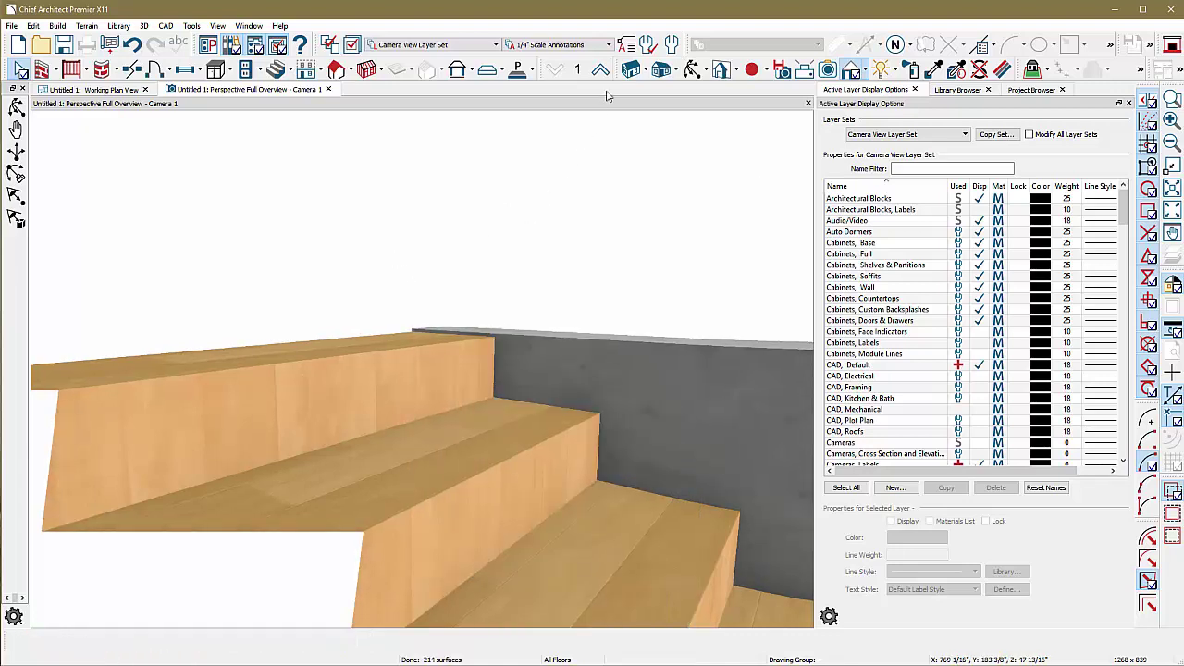
# Orbit the overview to examine how the curved side wall meets the steps, and close the camera view.
pyautogui.click(693, 69)
pyautogui.scroll(-5, 360, 404)
pyautogui.moveTo(592, 460); pyautogui.dragTo(477, 352)
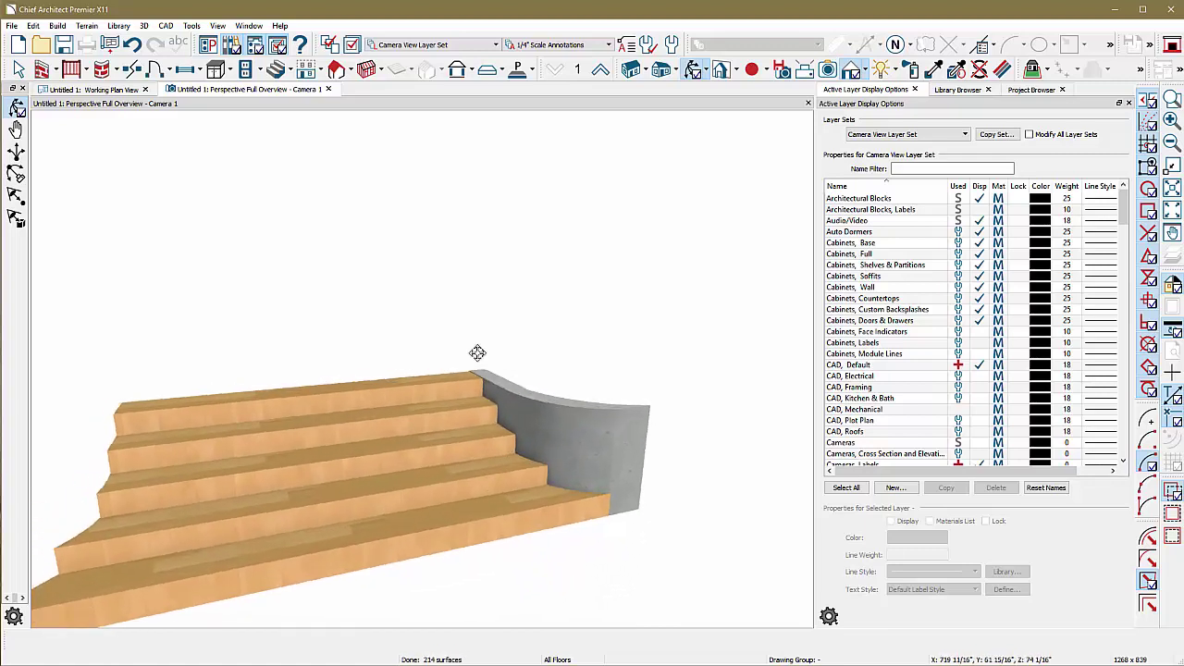
pyautogui.moveTo(634, 501); pyautogui.dragTo(334, 461)
pyautogui.click(329, 89)
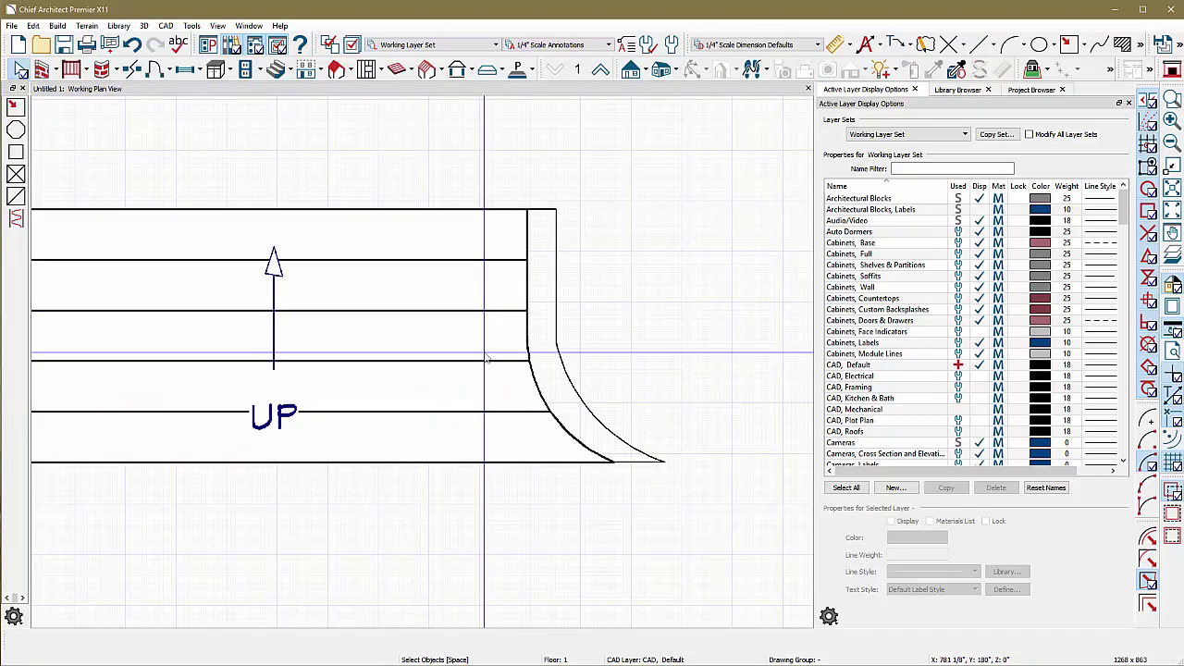
# Create a cross section/elevation facing the side wall from outside and reduce the wall's height to 2'-10 5/8".
pyautogui.scroll(-2, 493, 371)
pyautogui.click(632, 70)
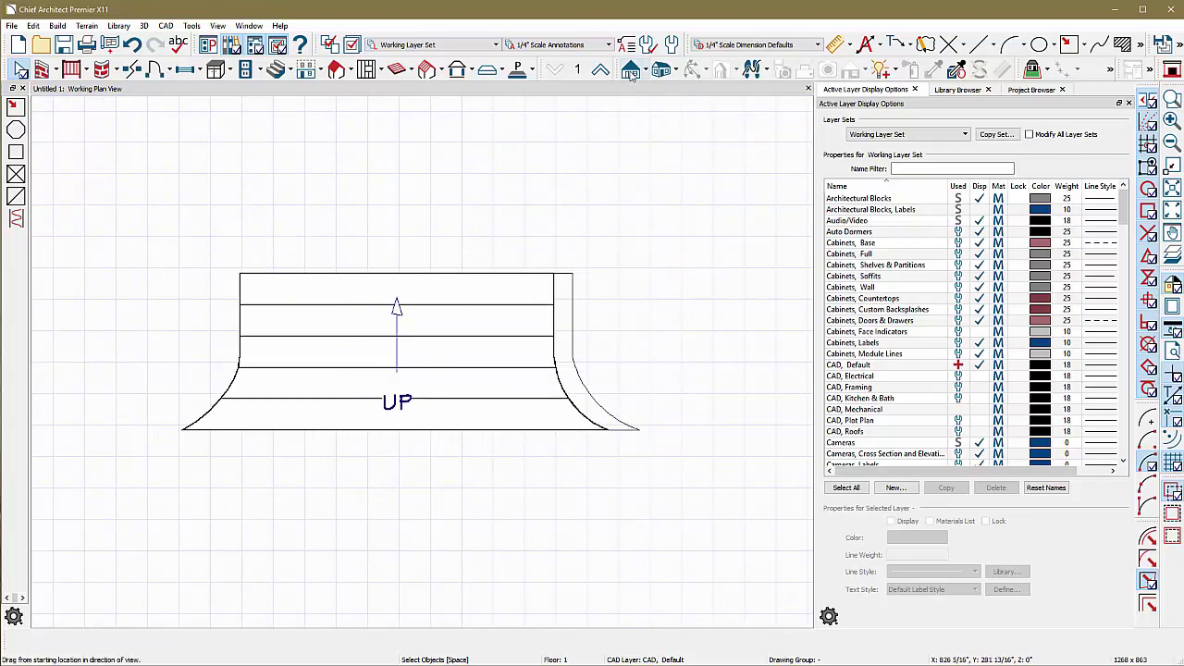
pyautogui.scroll(-1, 352, 440)
pyautogui.moveTo(642, 390); pyautogui.dragTo(494, 383)
pyautogui.scroll(-3, 614, 366)
pyautogui.click(611, 274)
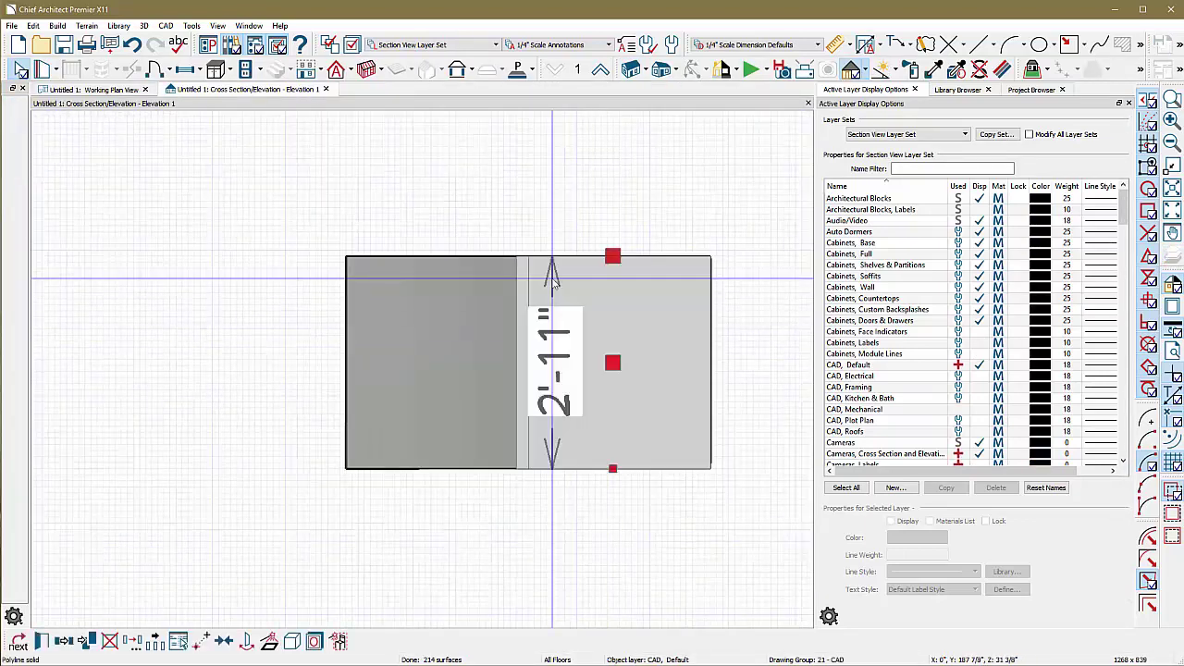
pyautogui.moveTo(613, 258); pyautogui.dragTo(644, 258)
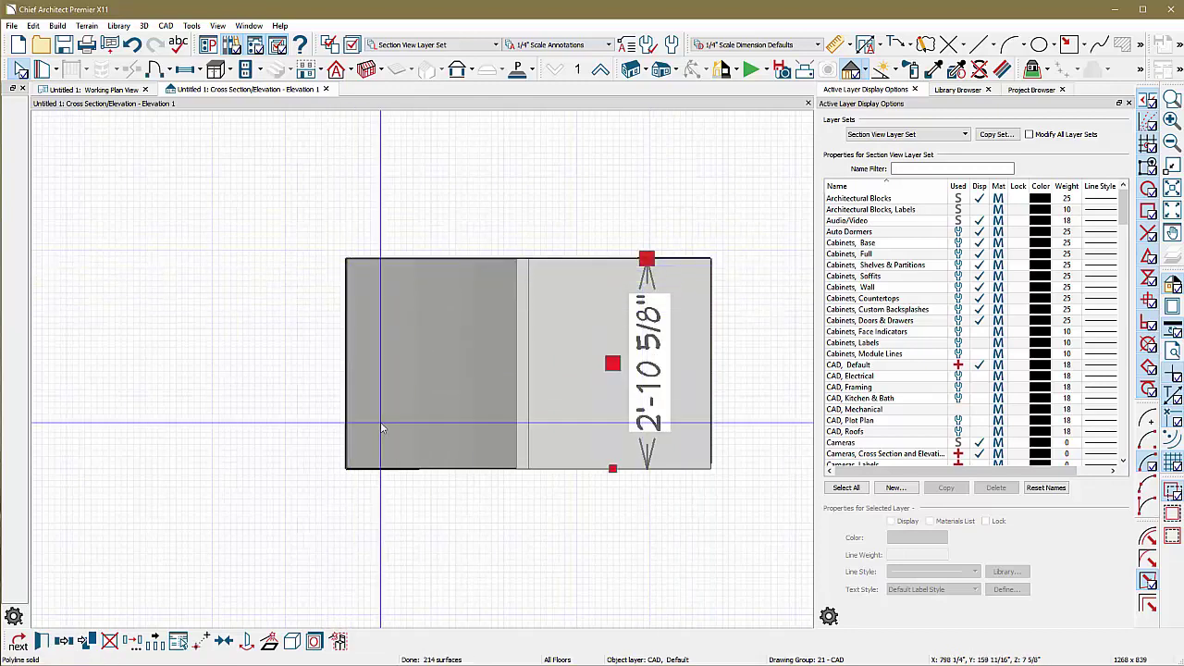
pyautogui.click(444, 222)
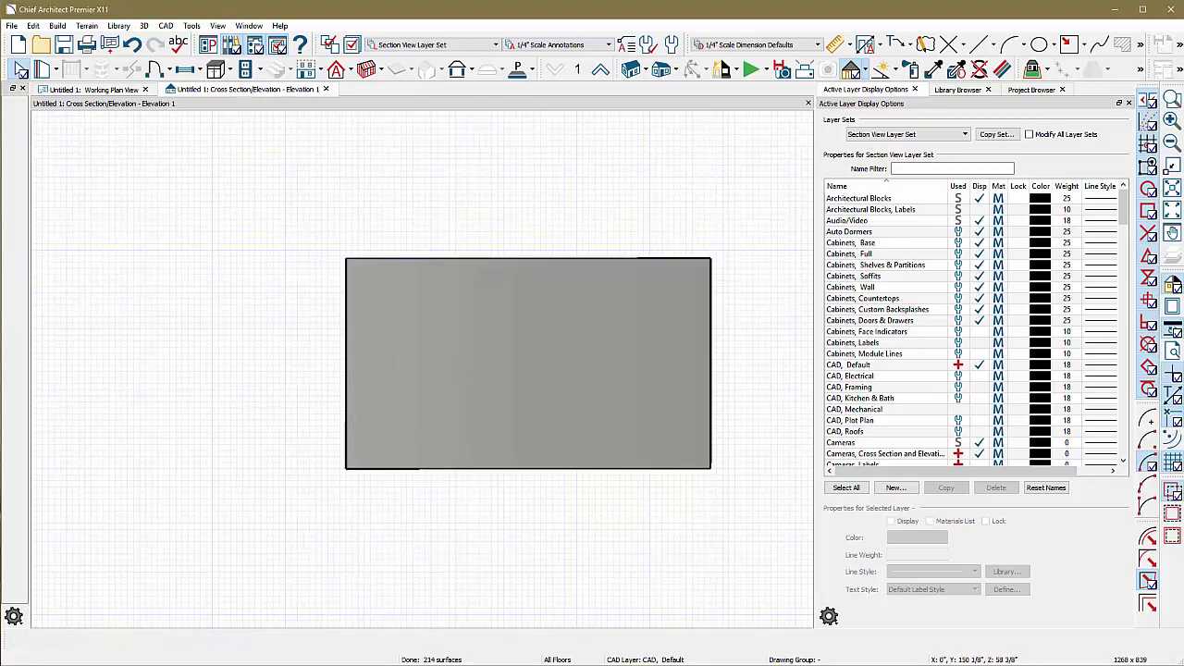
# Open a new perspective full overview from the plan and examine the lowered side wall beside the steps.
pyautogui.click(76, 90)
pyautogui.scroll(2, 453, 203)
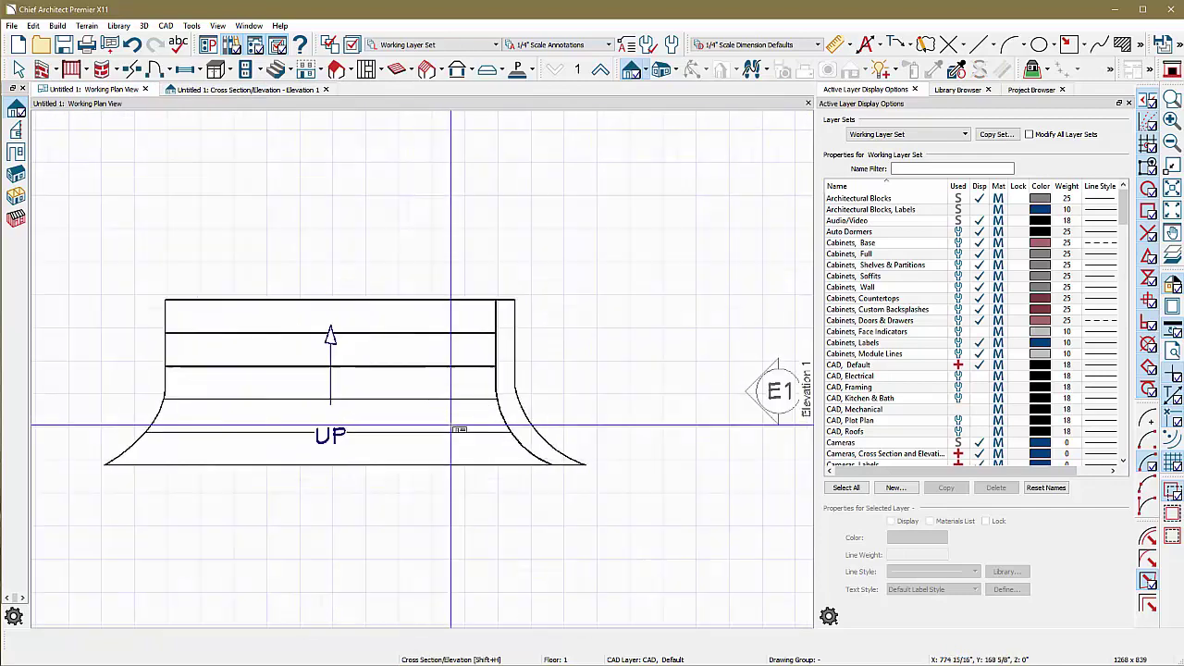
pyautogui.click(663, 72)
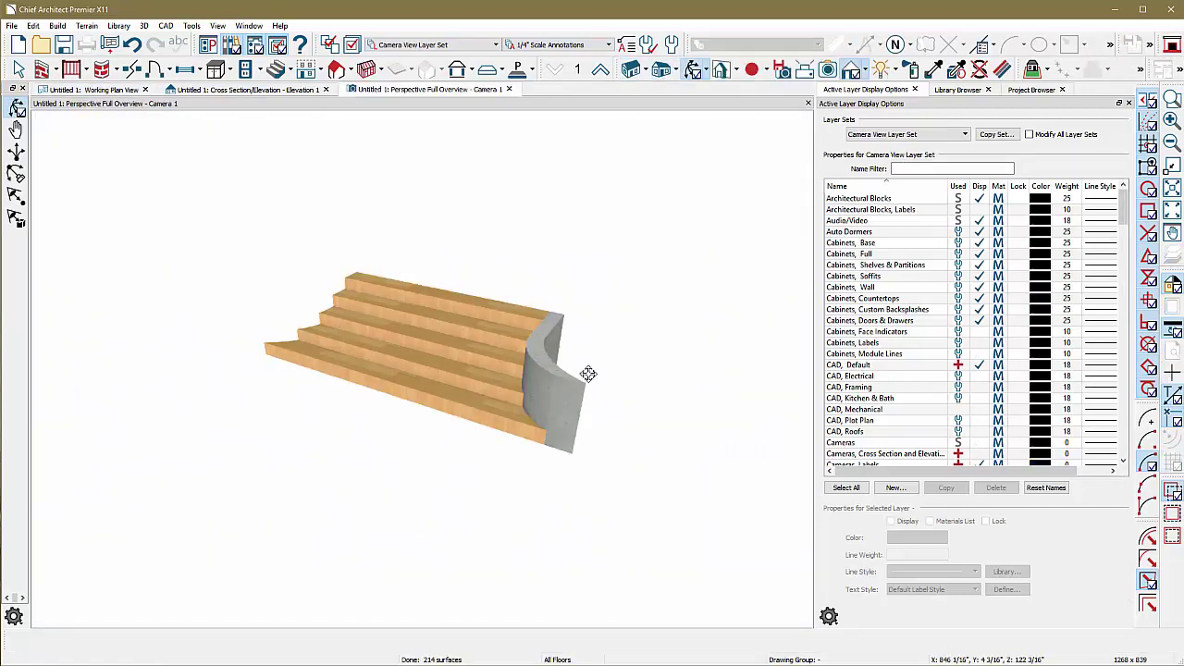
pyautogui.moveTo(587, 373); pyautogui.dragTo(626, 368)
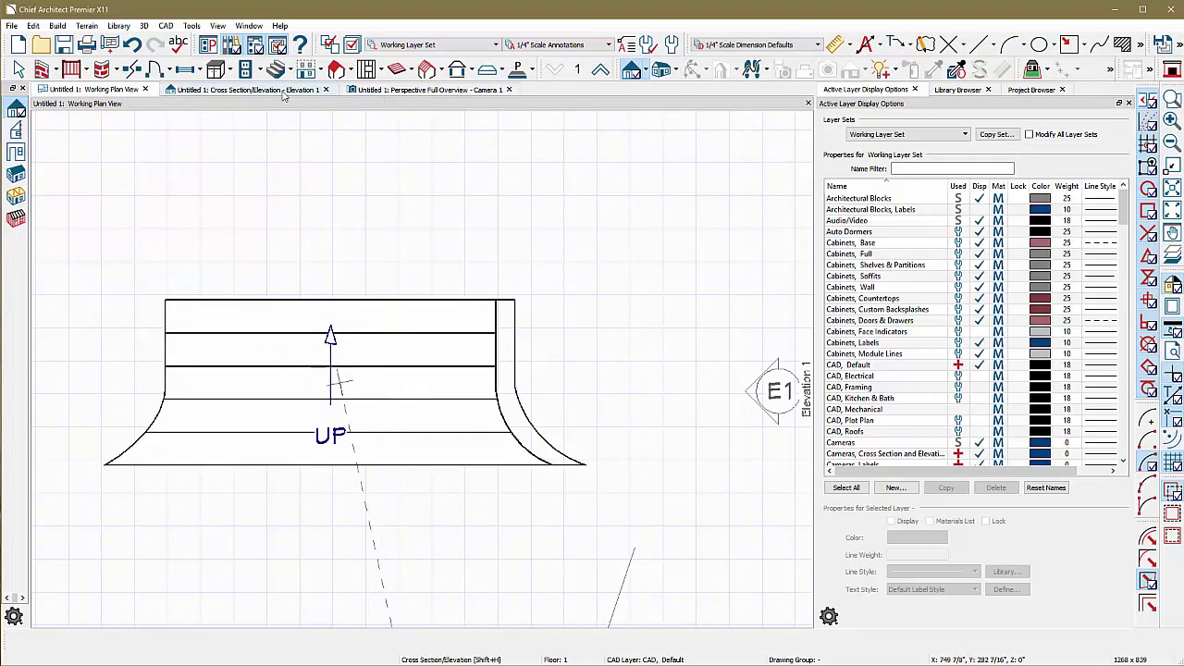
# In the side elevation, draw a rectangular polyline solid about 2'-7" tall over the wall's upper front corner and increase its thickness.
pyautogui.click(281, 91)
pyautogui.scroll(-4, 373, 370)
pyautogui.scroll(5, 364, 359)
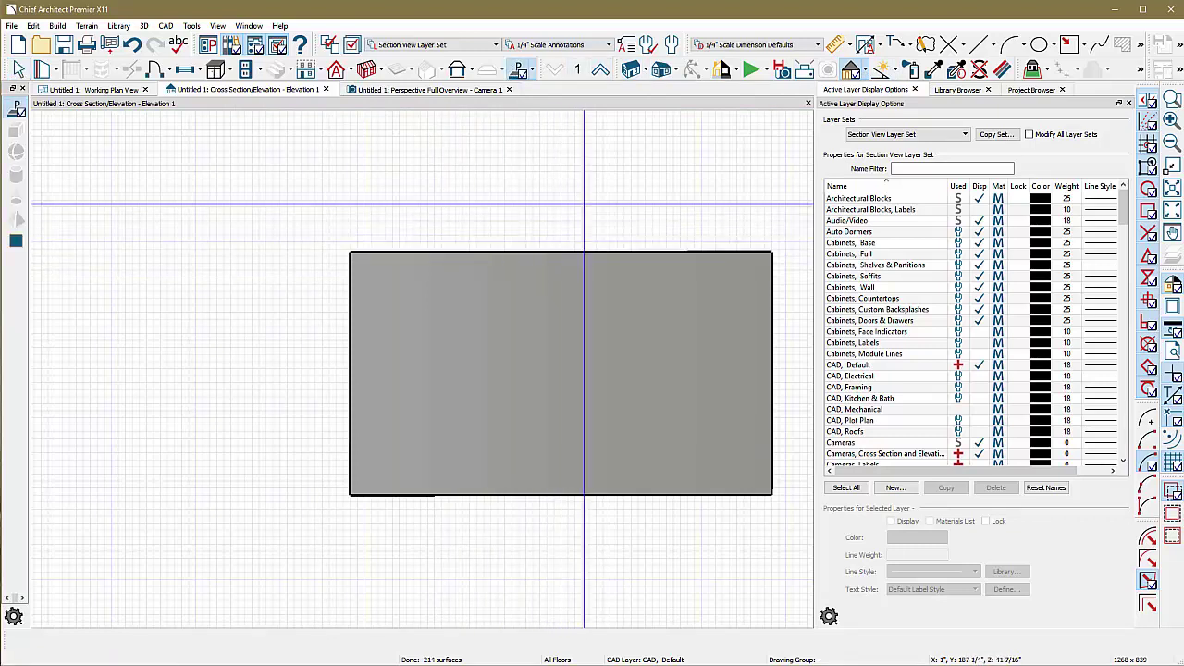
pyautogui.moveTo(568, 186); pyautogui.dragTo(330, 404)
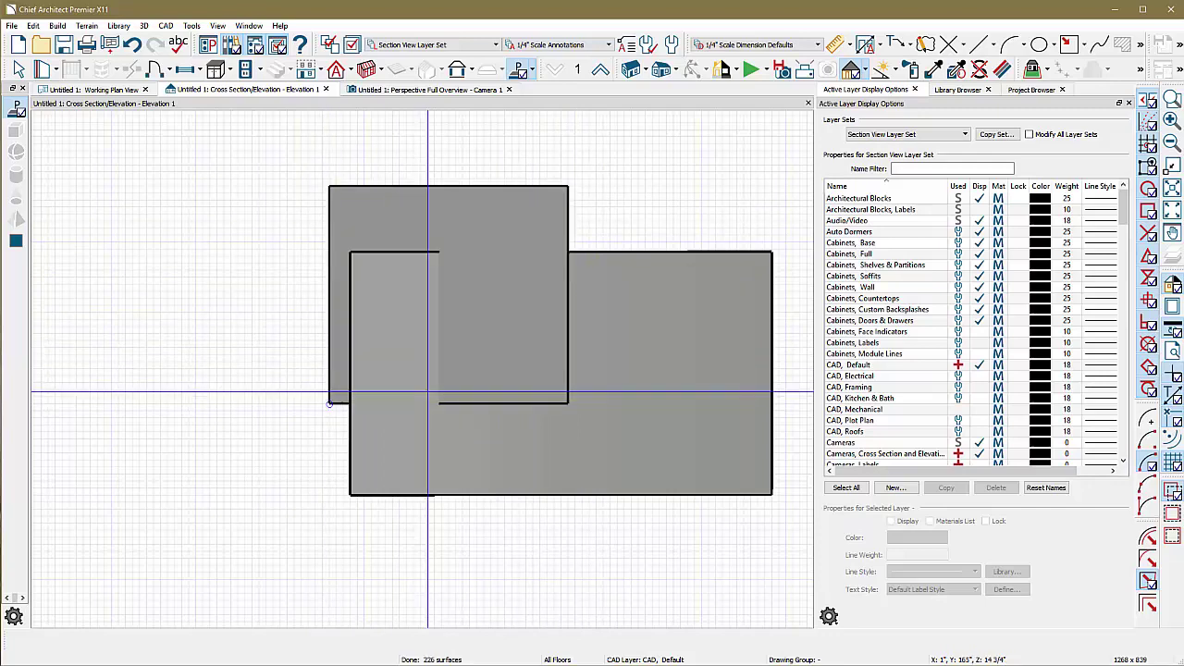
pyautogui.click(491, 201)
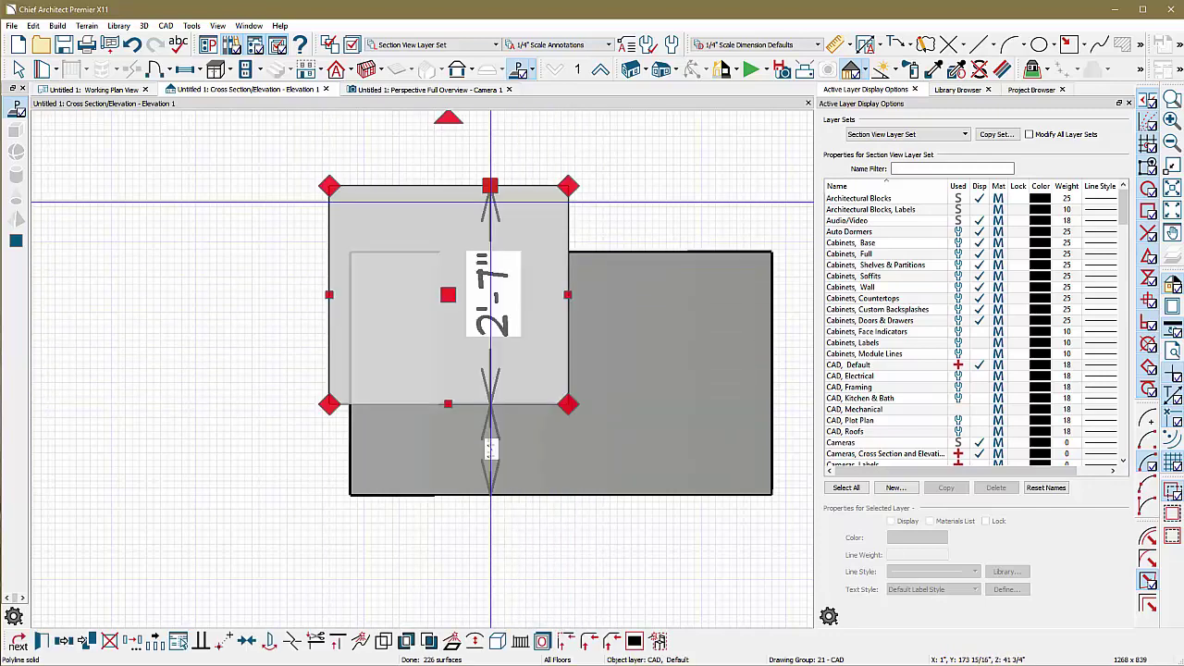
pyautogui.doubleClick(490, 202)
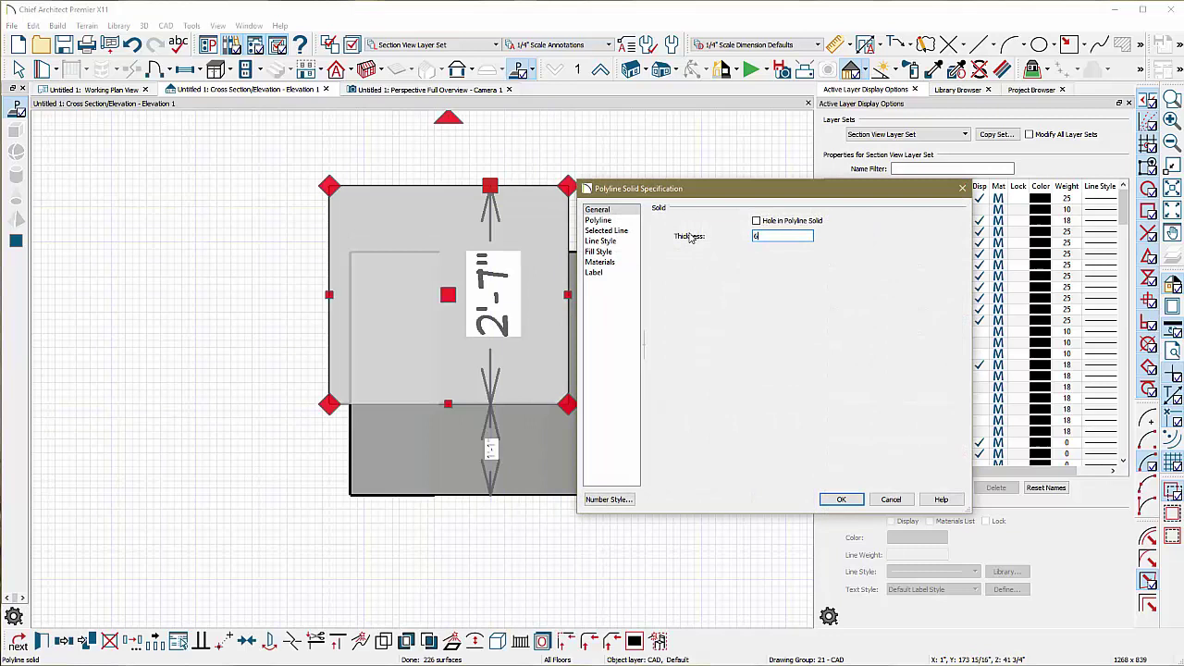
pyautogui.write('6')
pyautogui.press('Return')
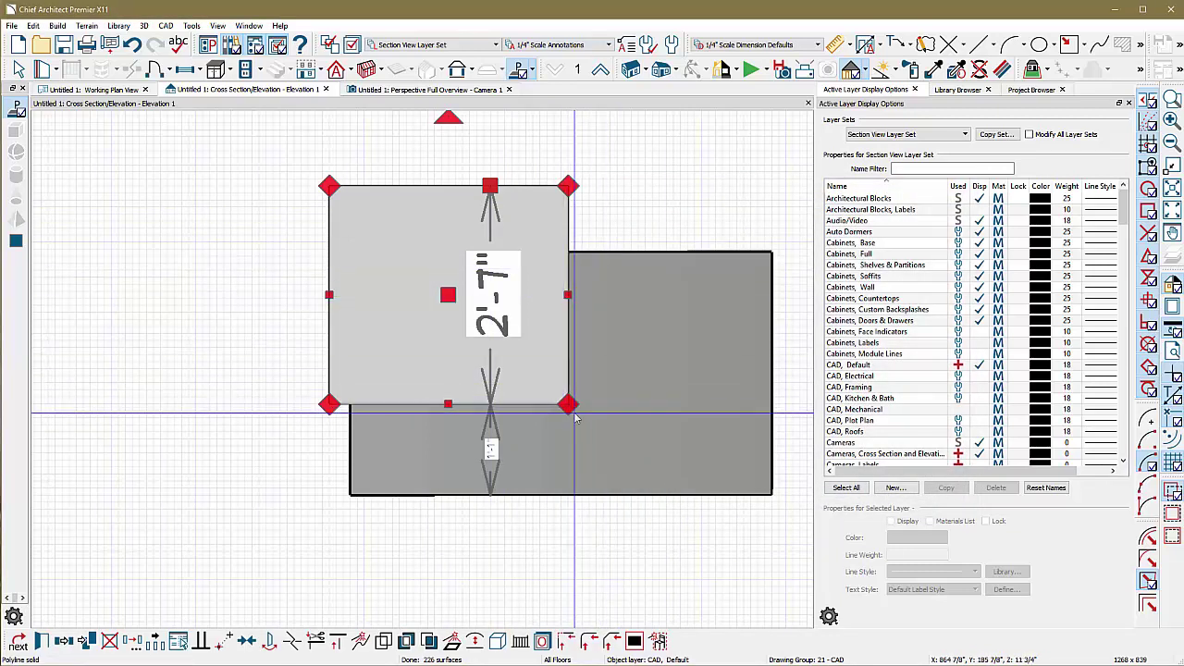
# Slope the rectangular solid's lower edge diagonally, raising its inner end to meet the top edge of the side wall.
pyautogui.moveTo(568, 406); pyautogui.dragTo(568, 267)
pyautogui.scroll(4, 576, 306)
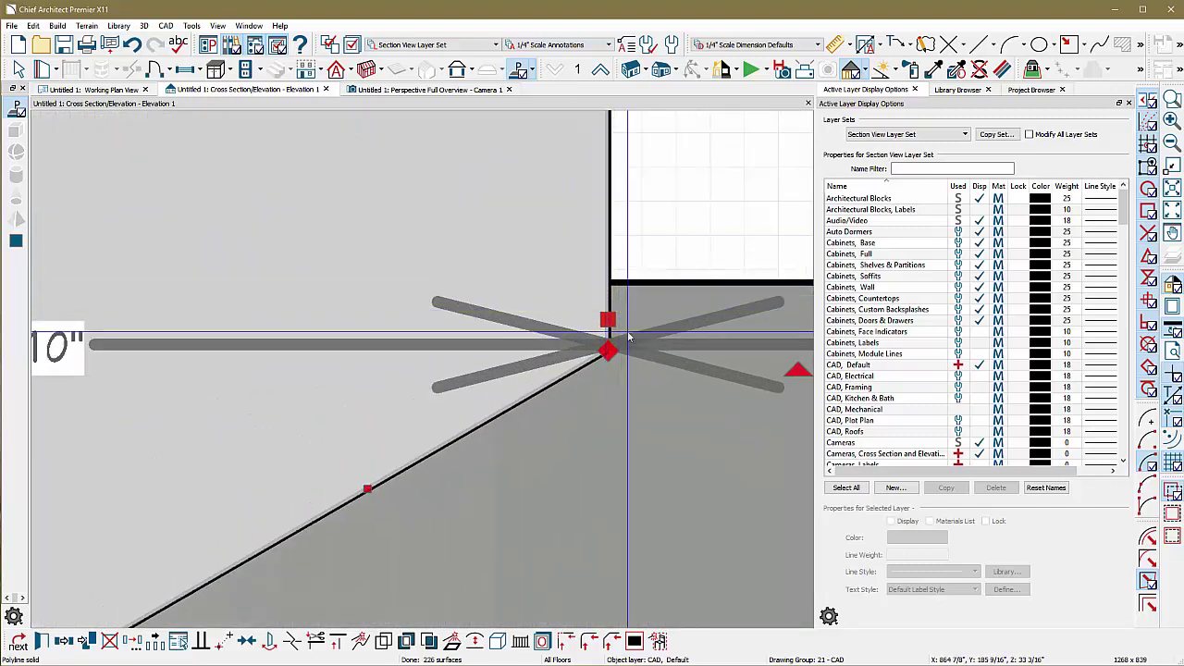
pyautogui.moveTo(410, 473); pyautogui.dragTo(384, 407)
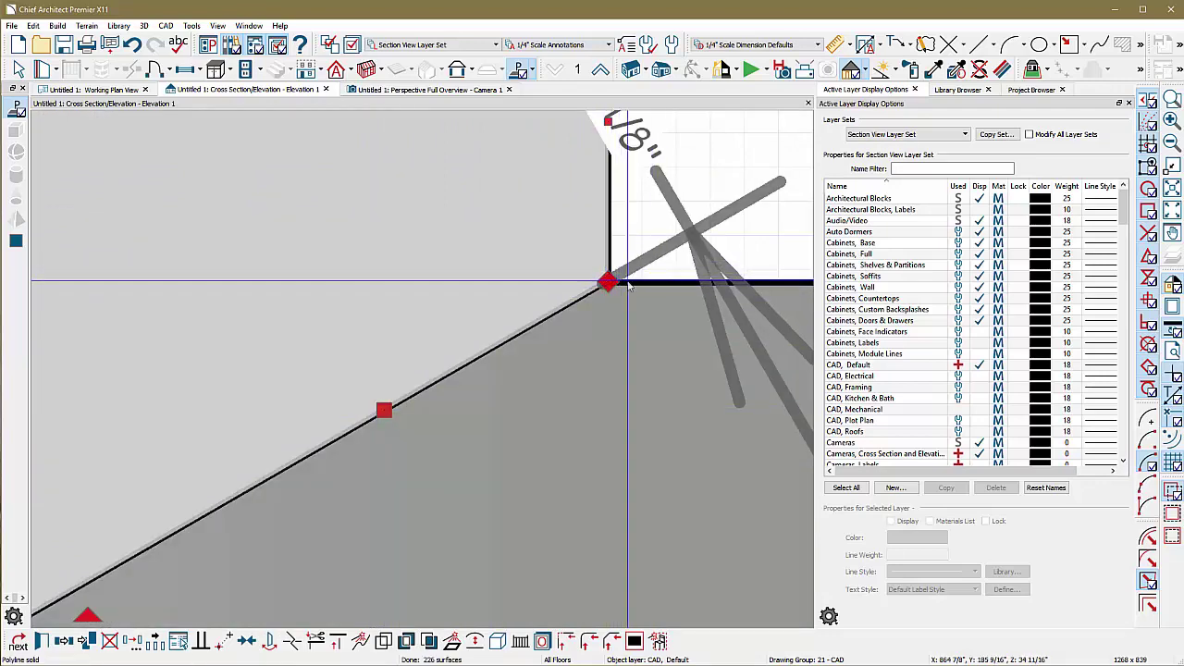
pyautogui.press('space')
pyautogui.scroll(-2, 664, 293)
pyautogui.scroll(-5, 668, 297)
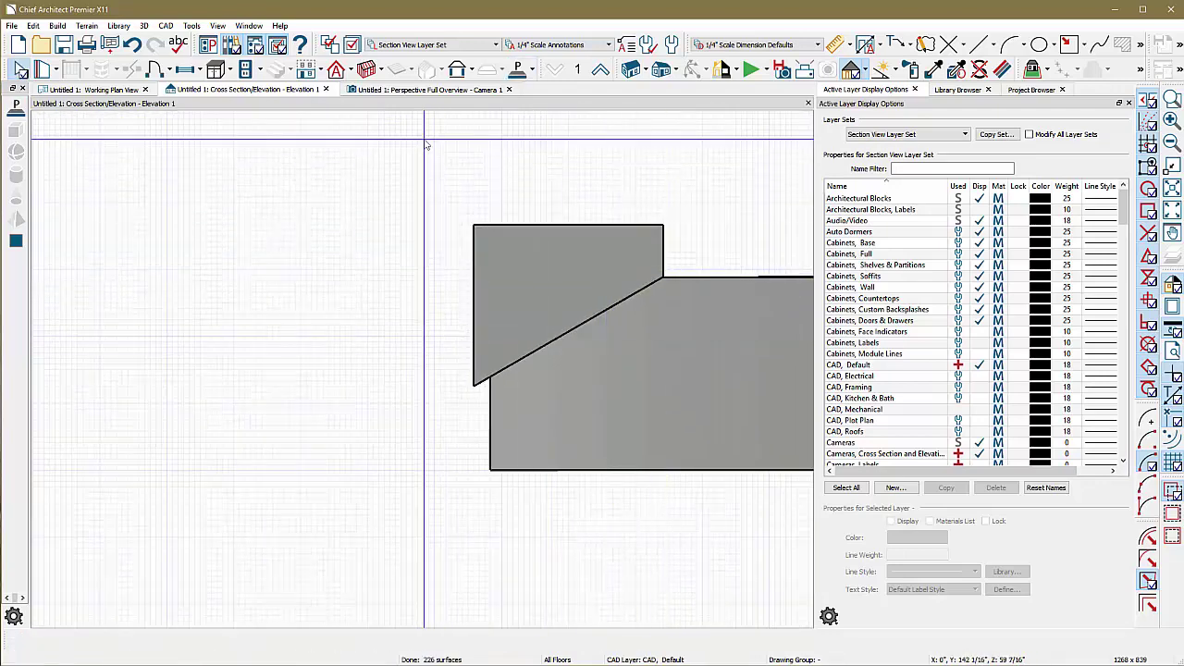
# In the perspective overview, extend the sloped solid's inner end sideways across the curved side wall to the steps.
pyautogui.click(367, 90)
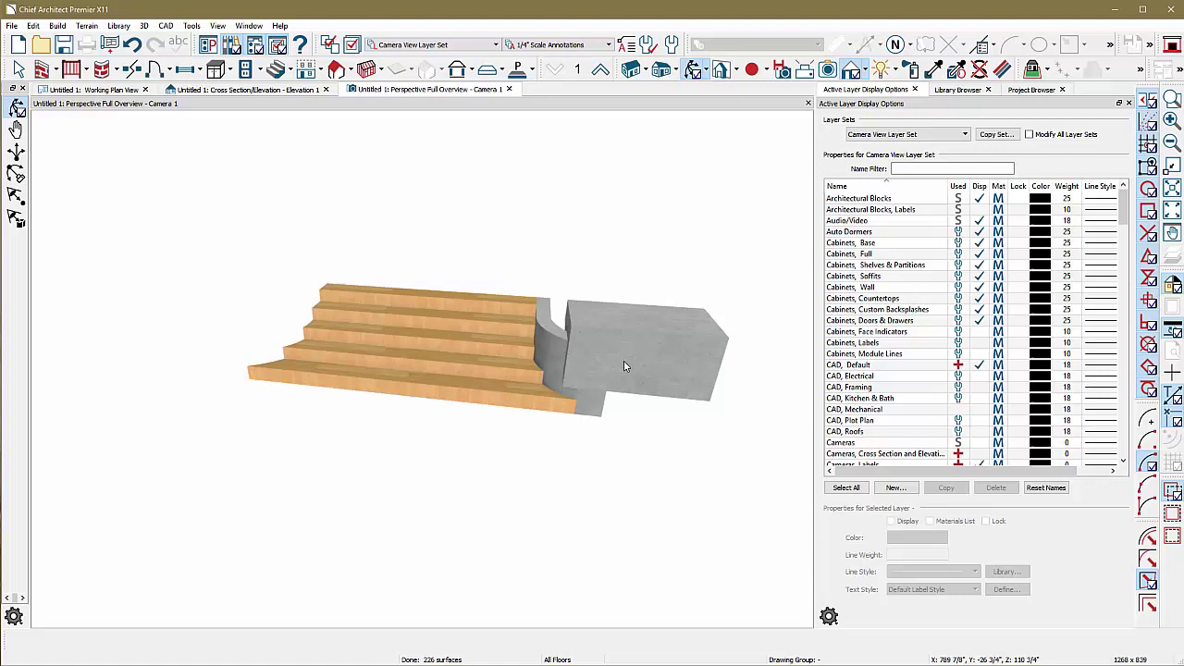
pyautogui.press('space')
pyautogui.scroll(2, 622, 361)
pyautogui.click(595, 297)
pyautogui.moveTo(544, 294); pyautogui.dragTo(458, 294)
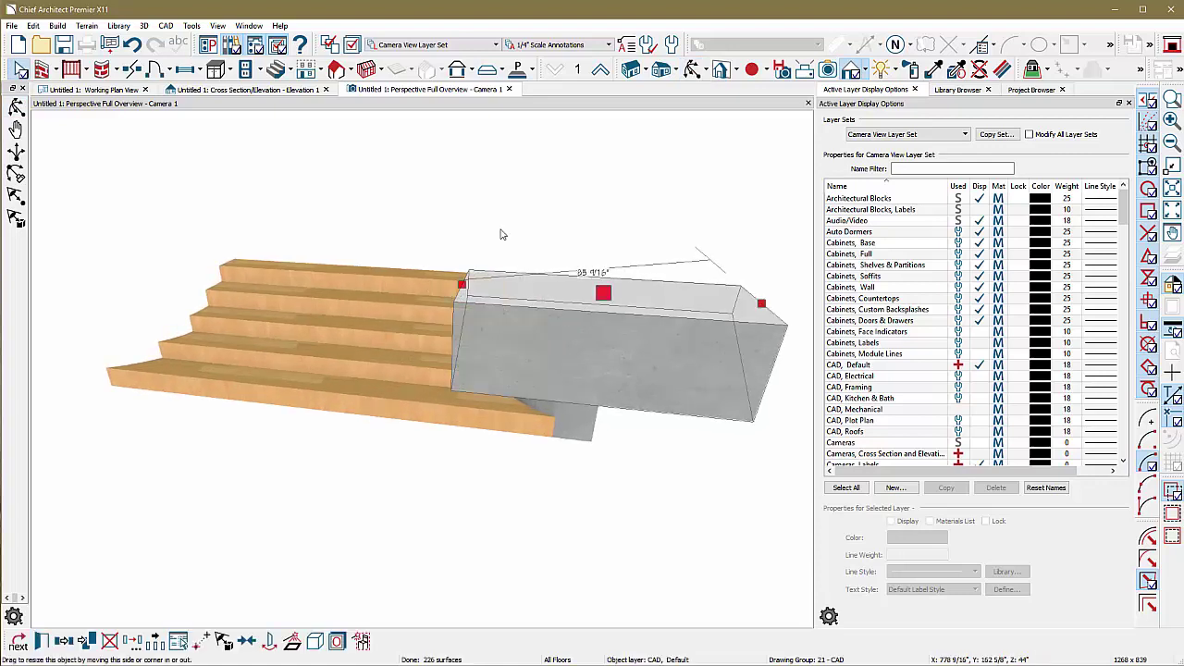
# View the sloped solid's inner face and stretch its short vertical edge back toward the top step.
pyautogui.click(693, 70)
pyautogui.moveTo(567, 331); pyautogui.dragTo(533, 408)
pyautogui.press('space')
pyautogui.click(491, 408)
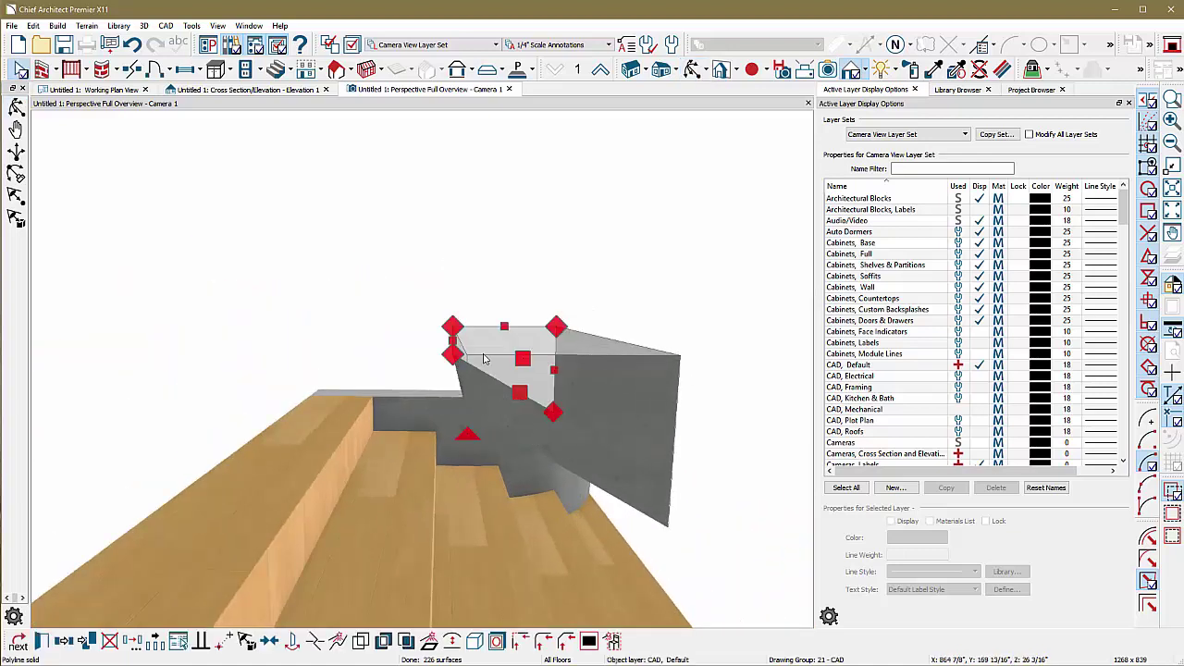
pyautogui.moveTo(453, 342); pyautogui.dragTo(418, 335)
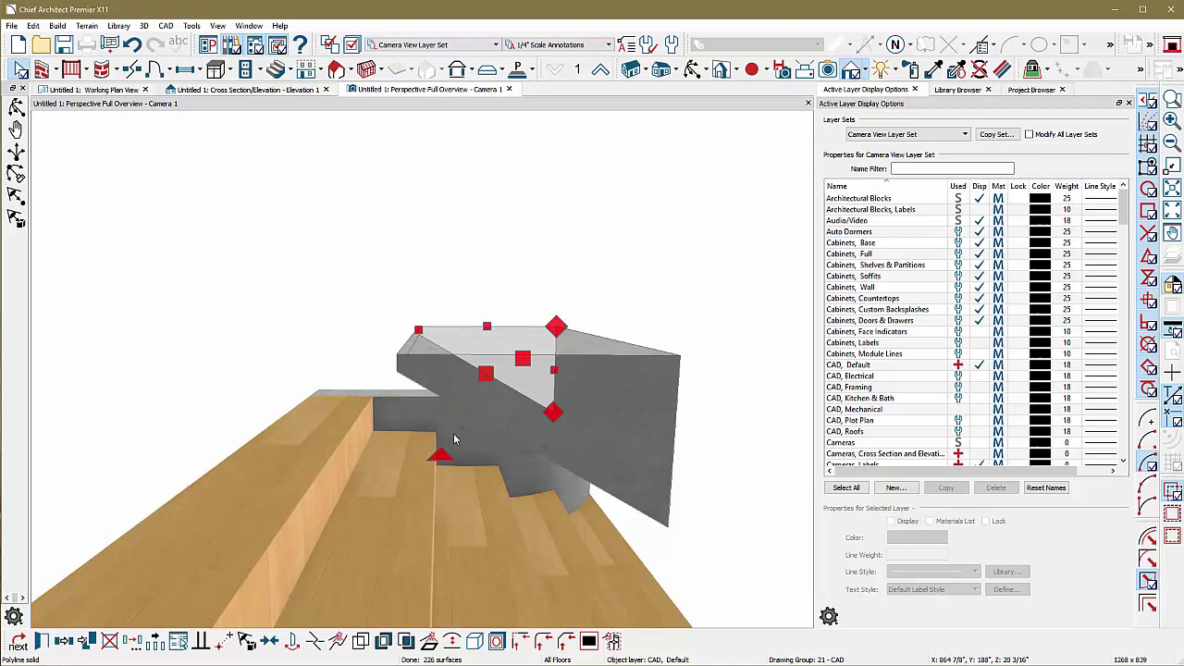
pyautogui.click(693, 70)
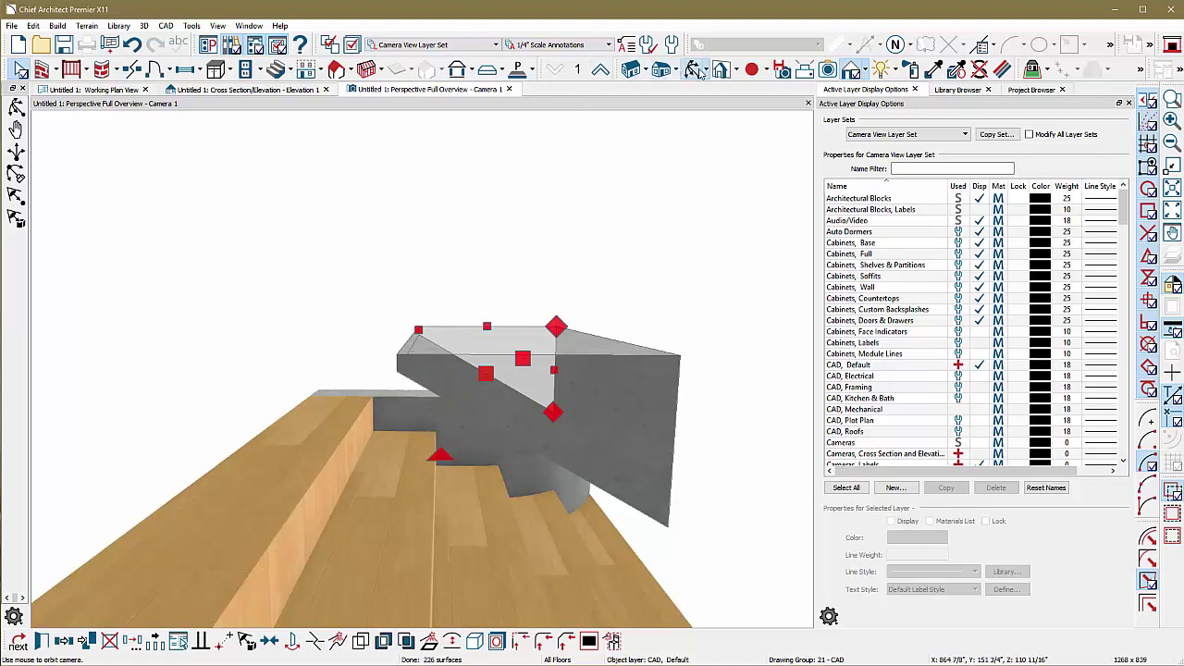
# Move the sloped solid slightly within its inner face's plane to reposition it over the curved side wall.
pyautogui.moveTo(623, 286); pyautogui.dragTo(589, 384)
pyautogui.press('space')
pyautogui.click(603, 371)
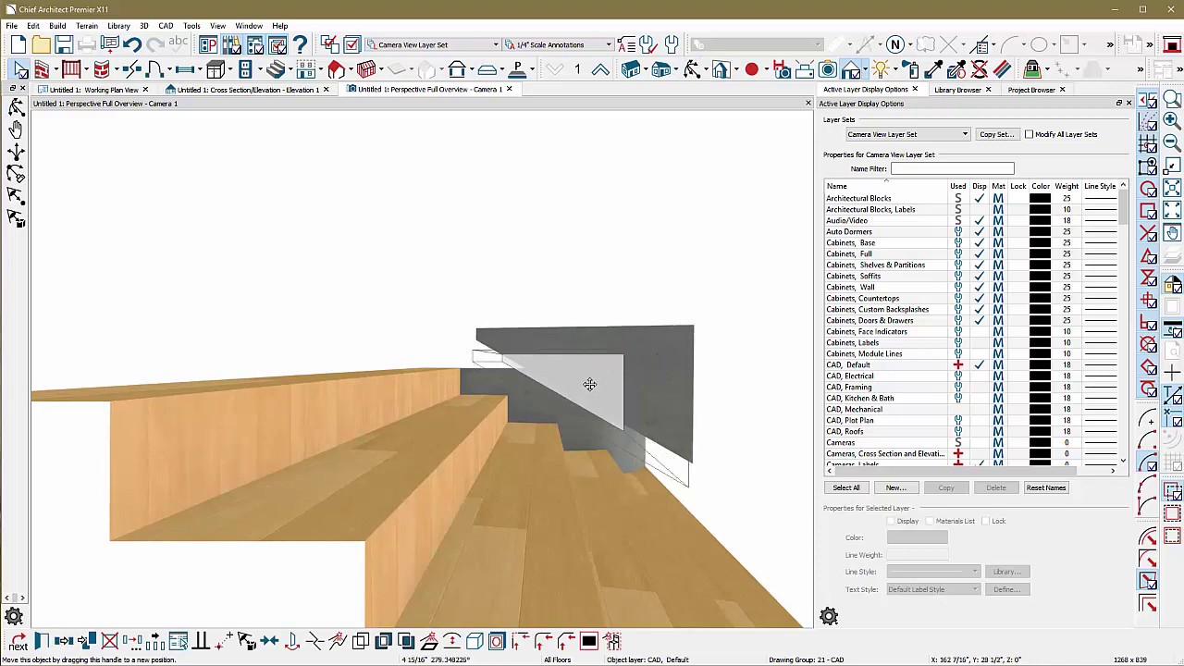
# From a low viewpoint in front of the steps, convert the curved side wall from a polyline solid to a 3D solid.
pyautogui.click(693, 69)
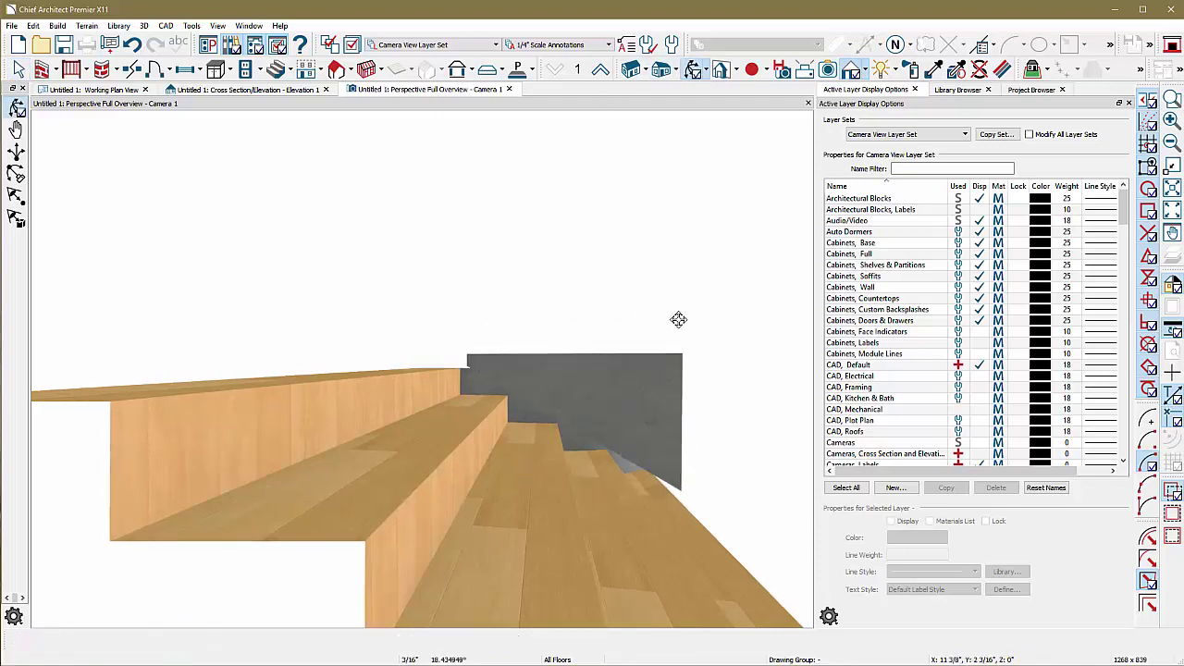
pyautogui.moveTo(676, 317); pyautogui.dragTo(397, 398)
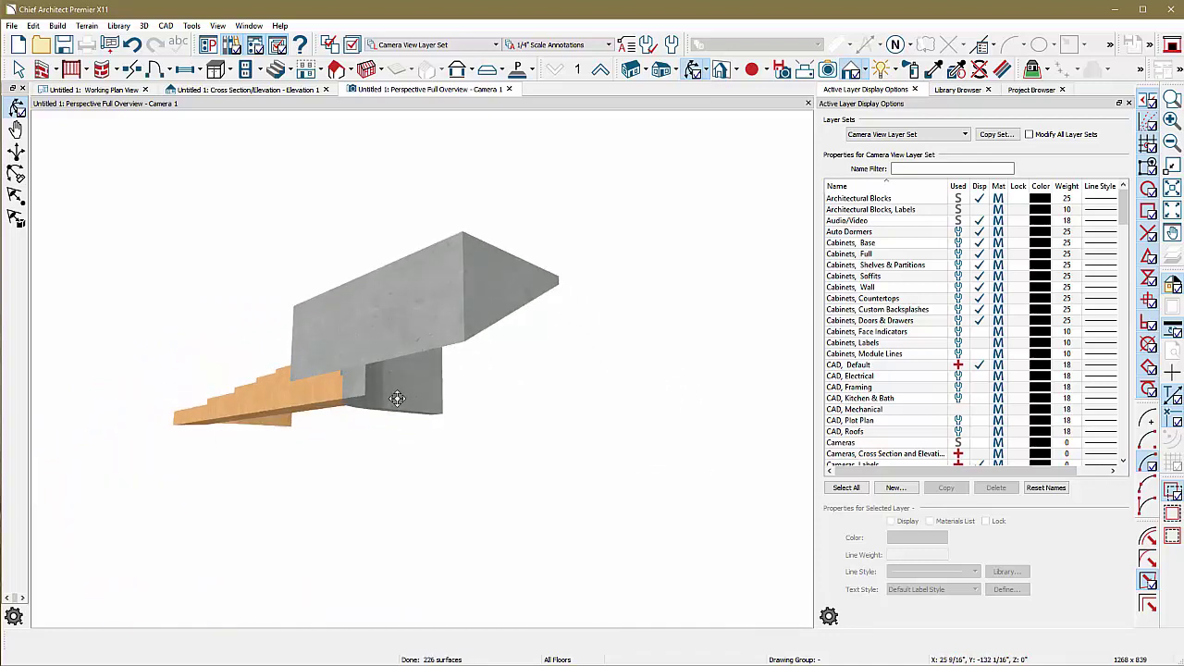
pyautogui.moveTo(375, 354); pyautogui.dragTo(396, 352)
pyautogui.press('space')
pyautogui.click(414, 380)
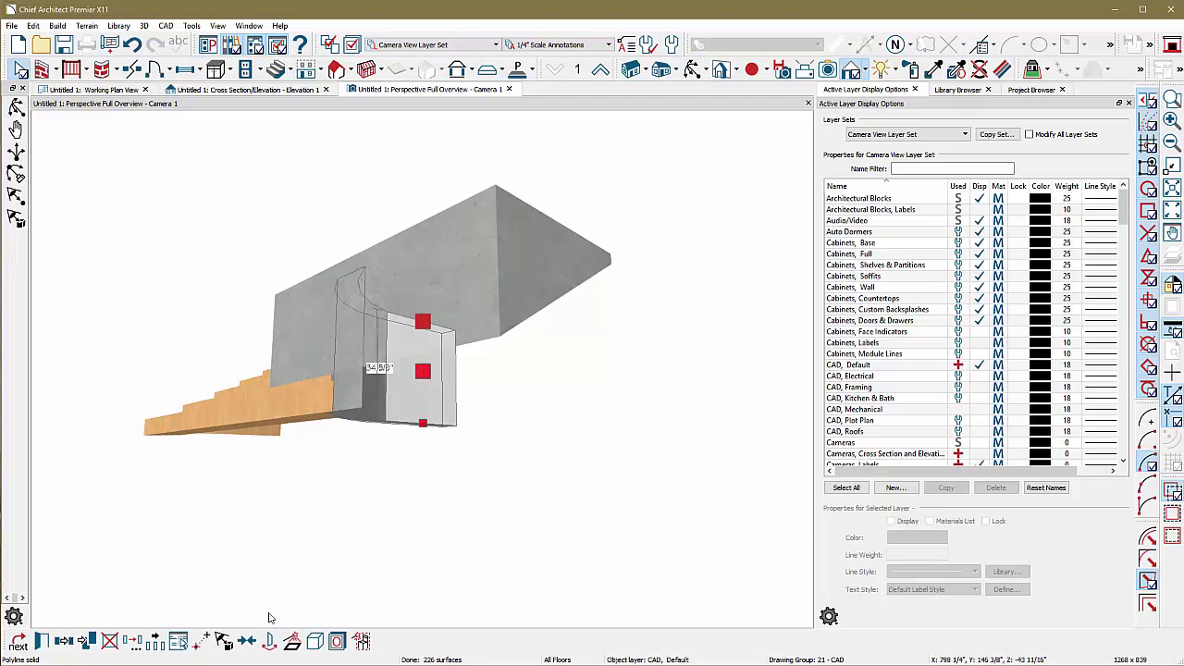
pyautogui.click(421, 270)
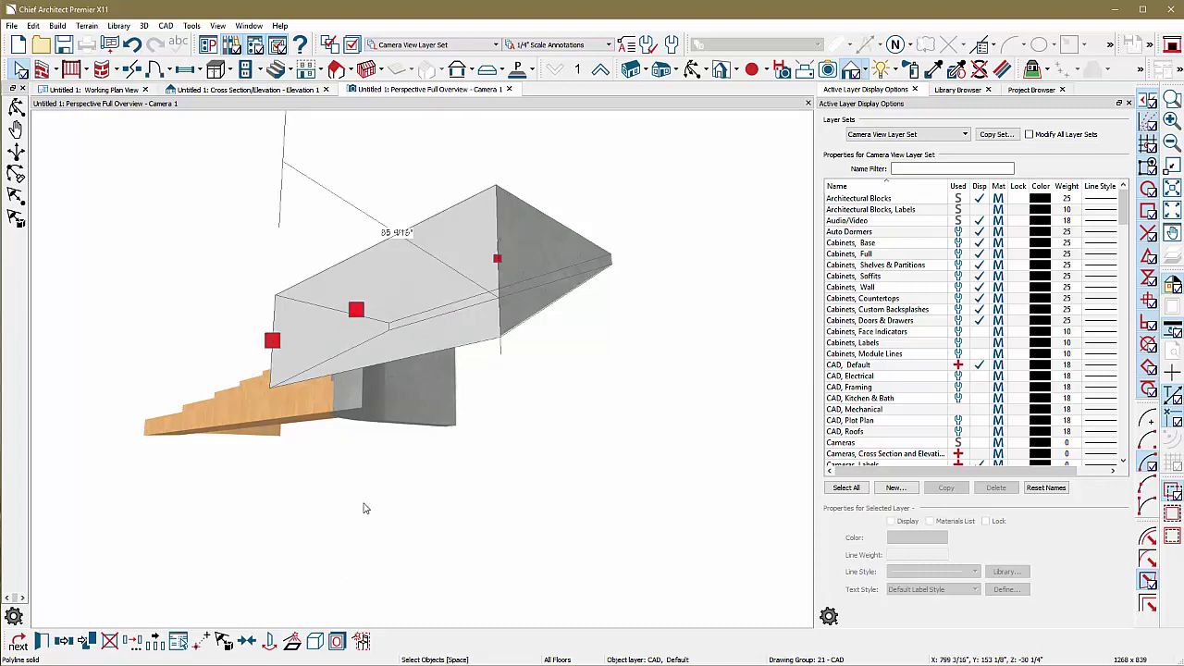
pyautogui.click(316, 644)
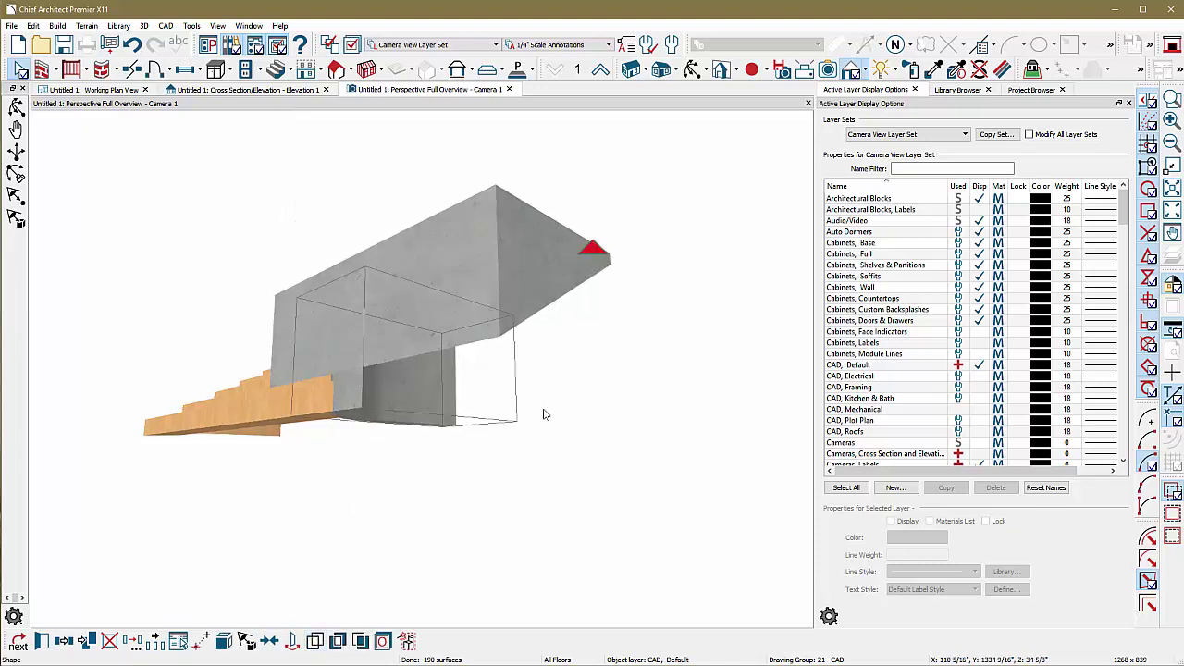
# Try to subtract the sloped polyline solid from the converted curved side wall.
pyautogui.click(468, 262)
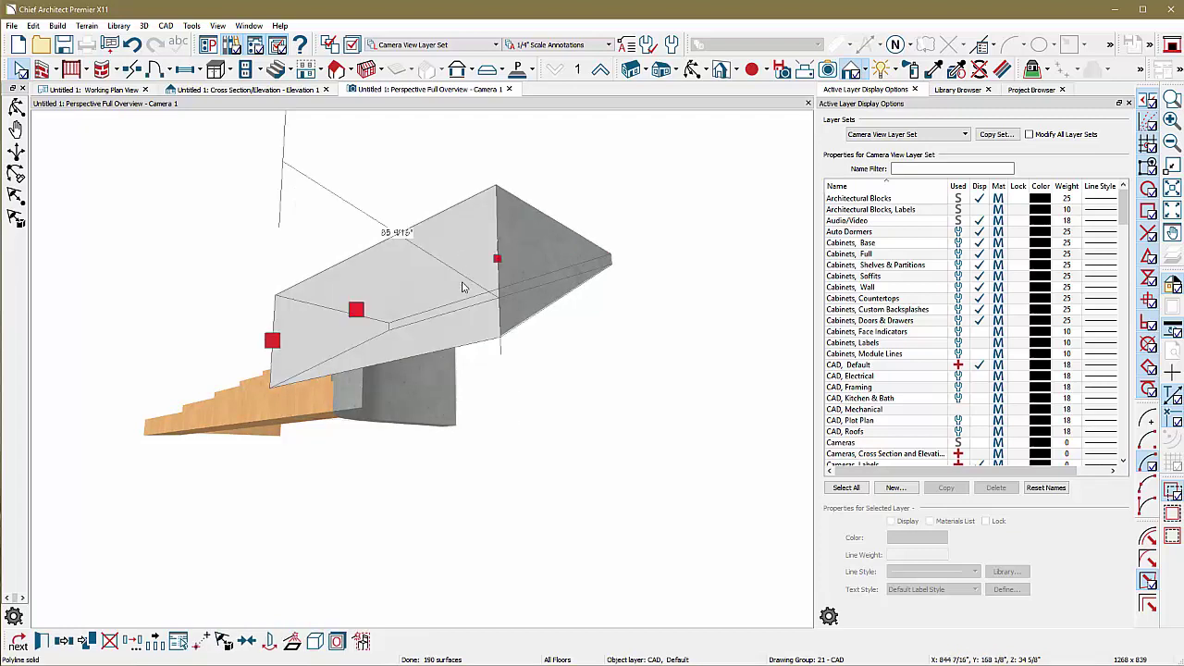
pyautogui.click(429, 396)
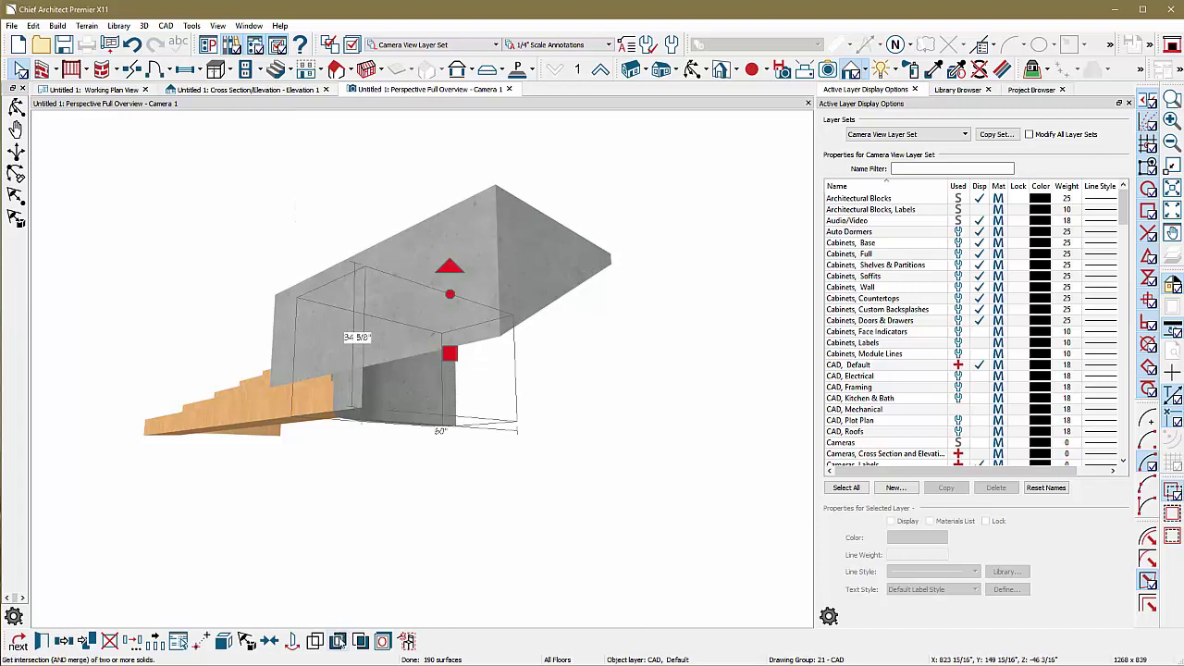
pyautogui.click(361, 640)
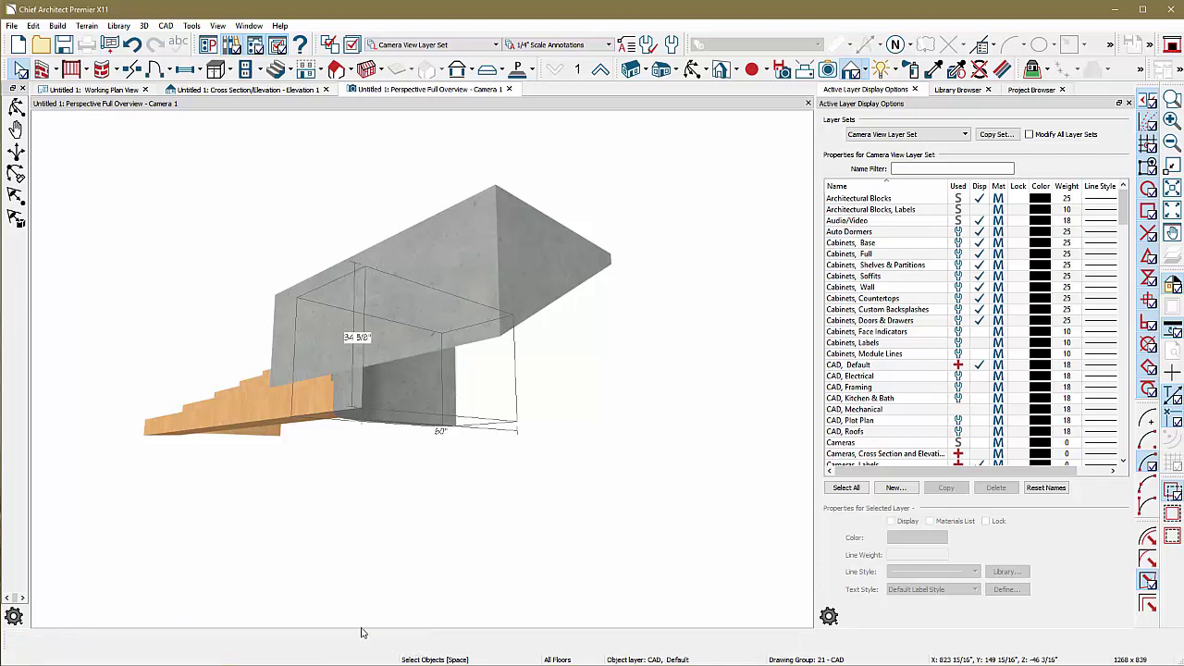
pyautogui.click(512, 252)
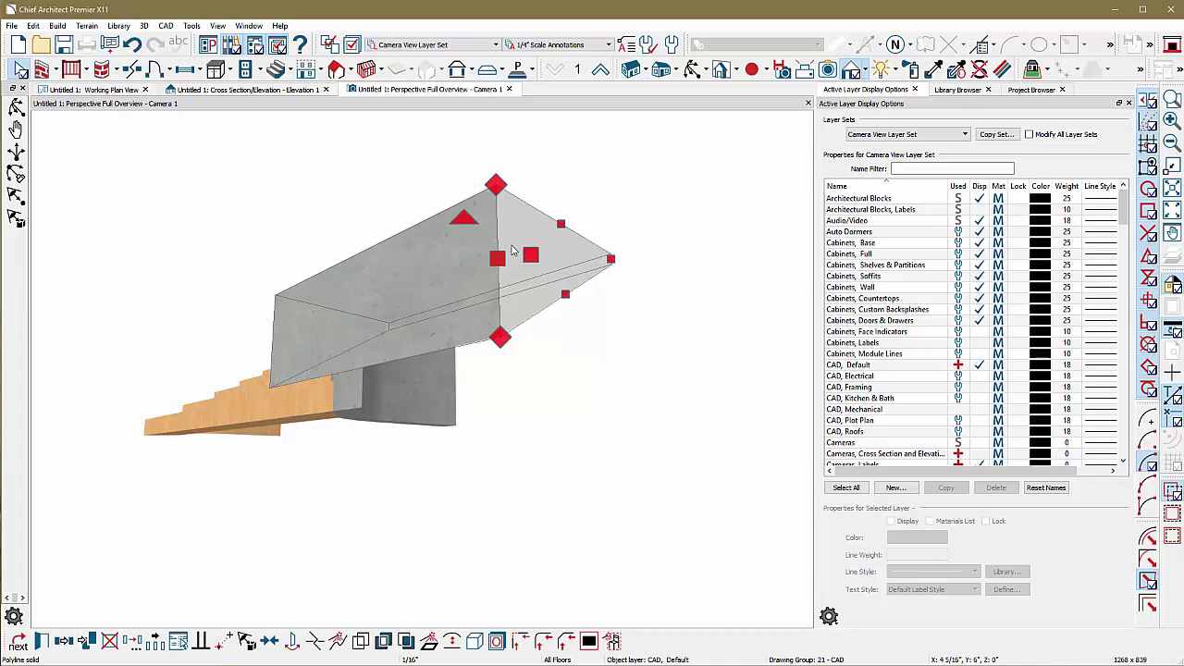
pyautogui.click(406, 641)
pyautogui.click(425, 386)
pyautogui.click(405, 402)
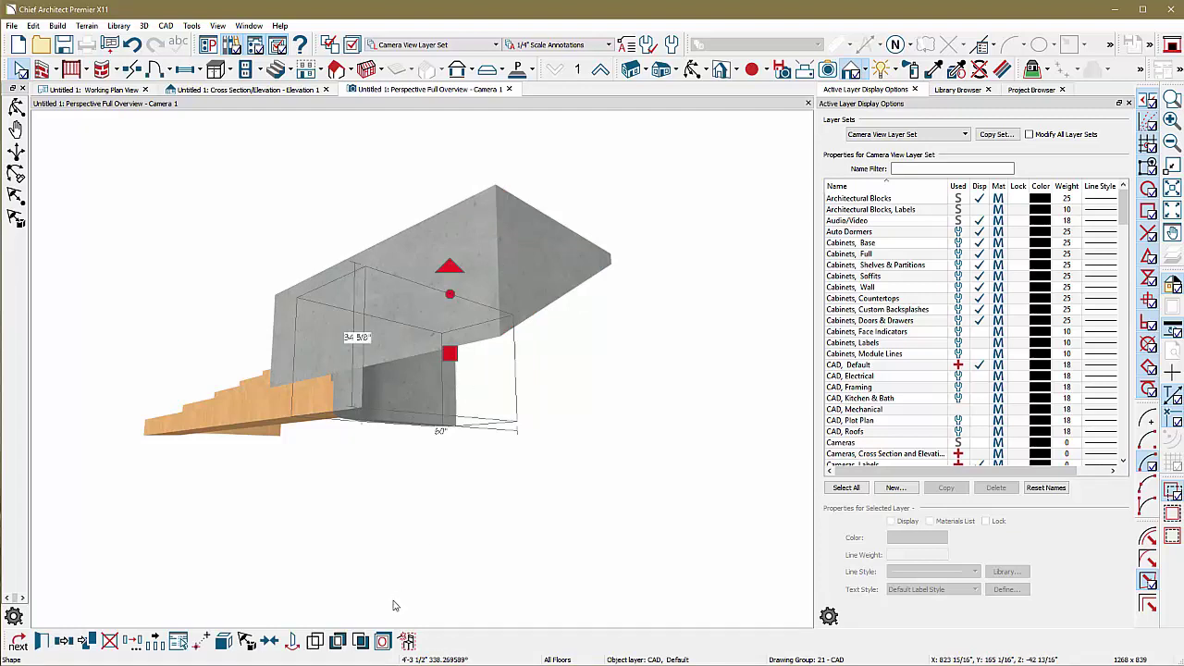
pyautogui.click(442, 462)
pyautogui.click(510, 237)
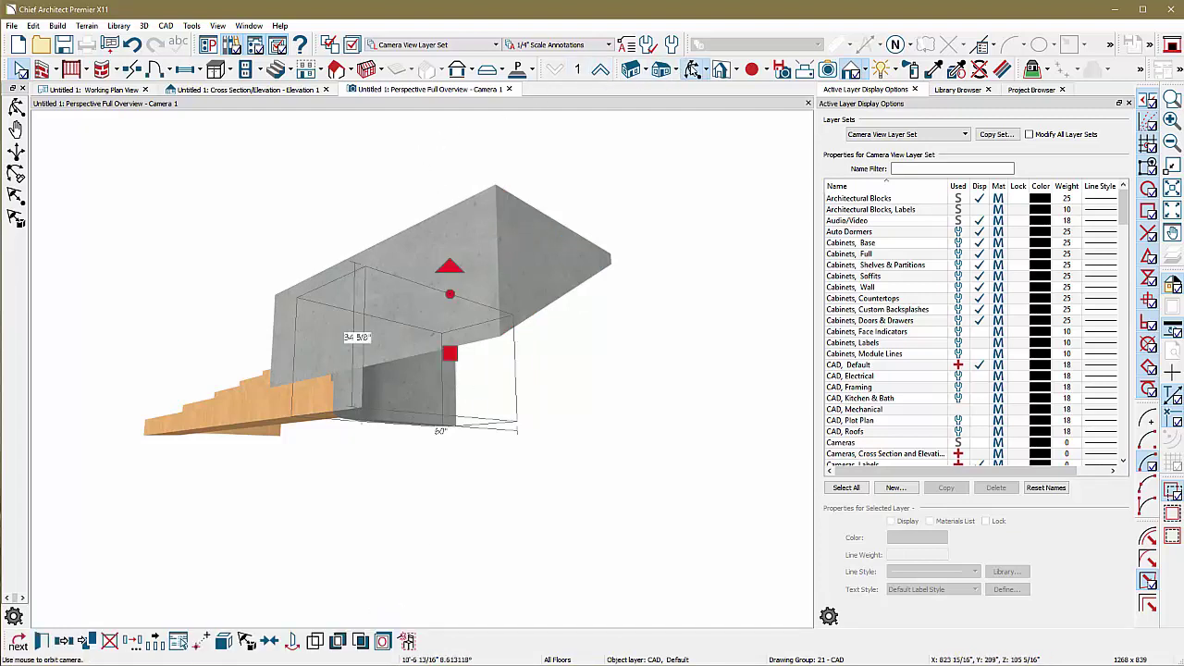
# Convert the sloped polyline solid above the side wall to a 3D solid as well.
pyautogui.click(691, 69)
pyautogui.moveTo(593, 275); pyautogui.dragTo(628, 304)
pyautogui.press('space')
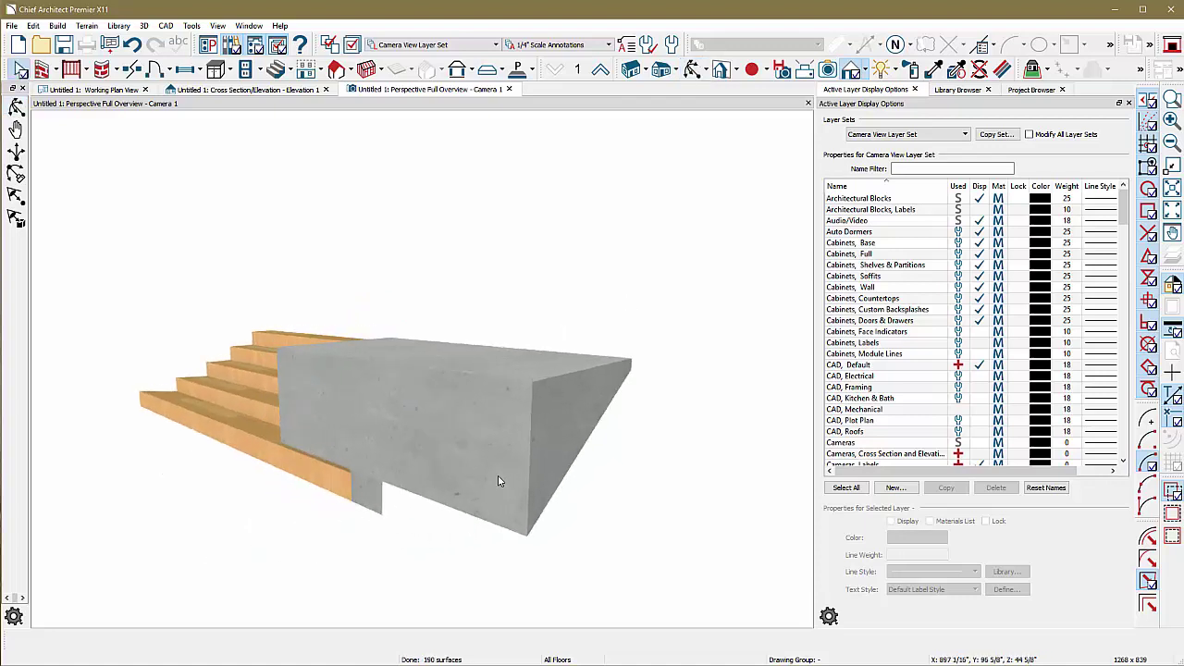
pyautogui.click(497, 480)
pyautogui.click(315, 640)
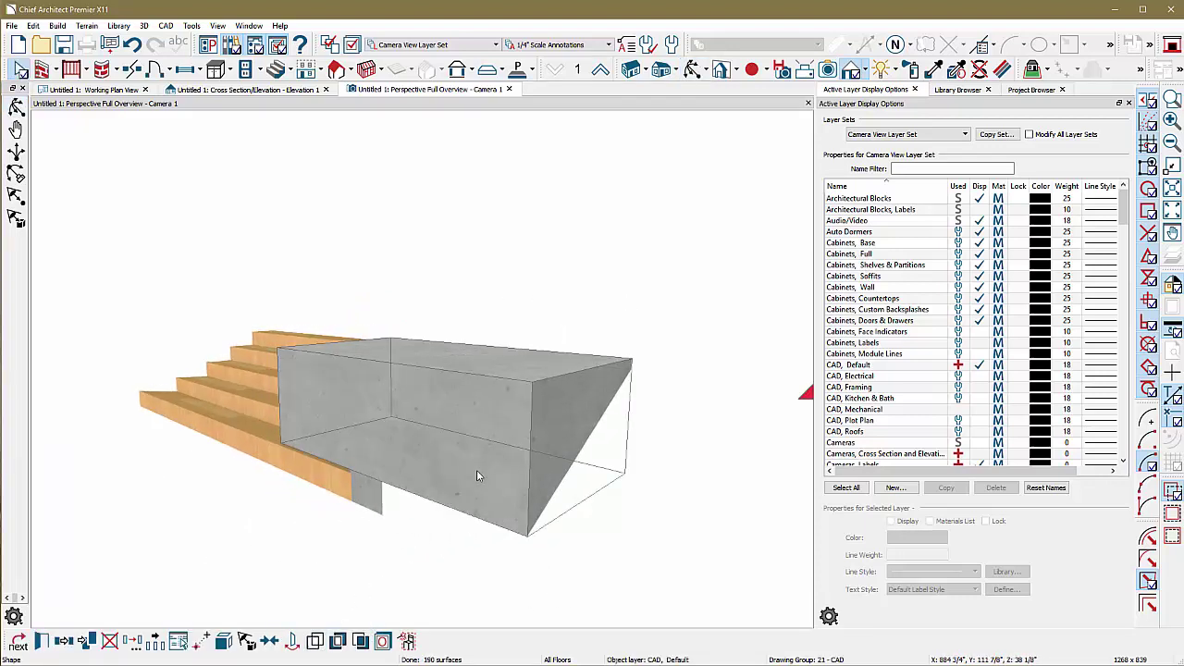
# Subtract the converted sloped solid from the curved side wall so the wall's top slopes down toward the front.
pyautogui.click(693, 69)
pyautogui.moveTo(610, 277); pyautogui.dragTo(476, 280)
pyautogui.press('space')
pyautogui.click(172, 374)
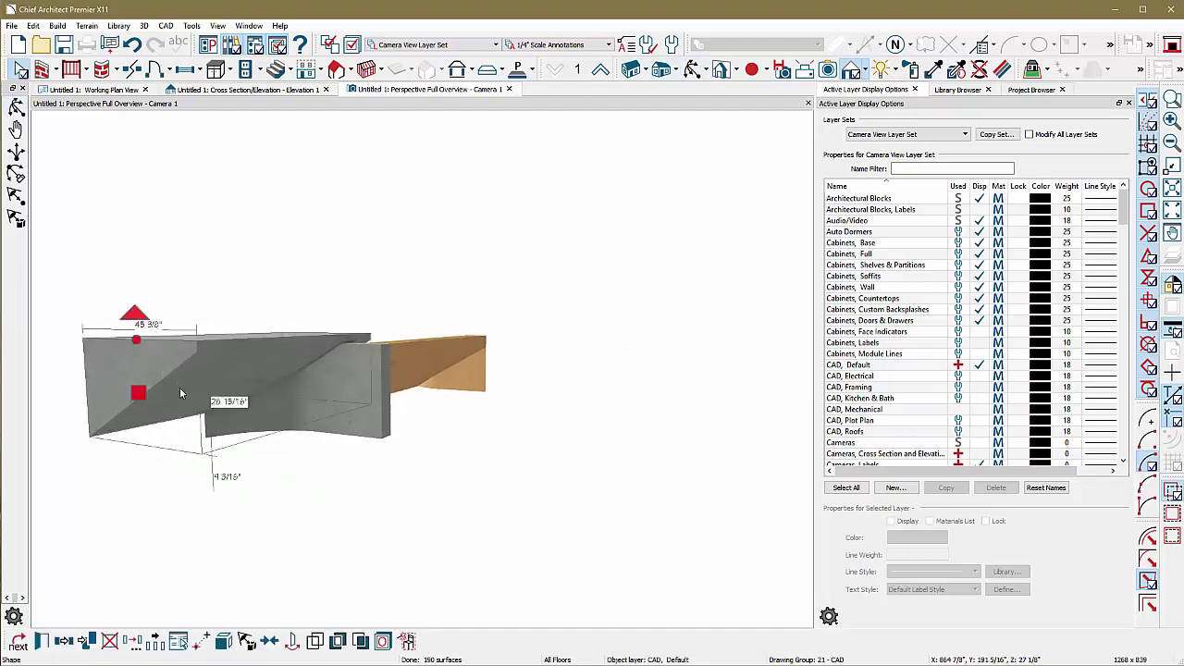
pyautogui.click(363, 641)
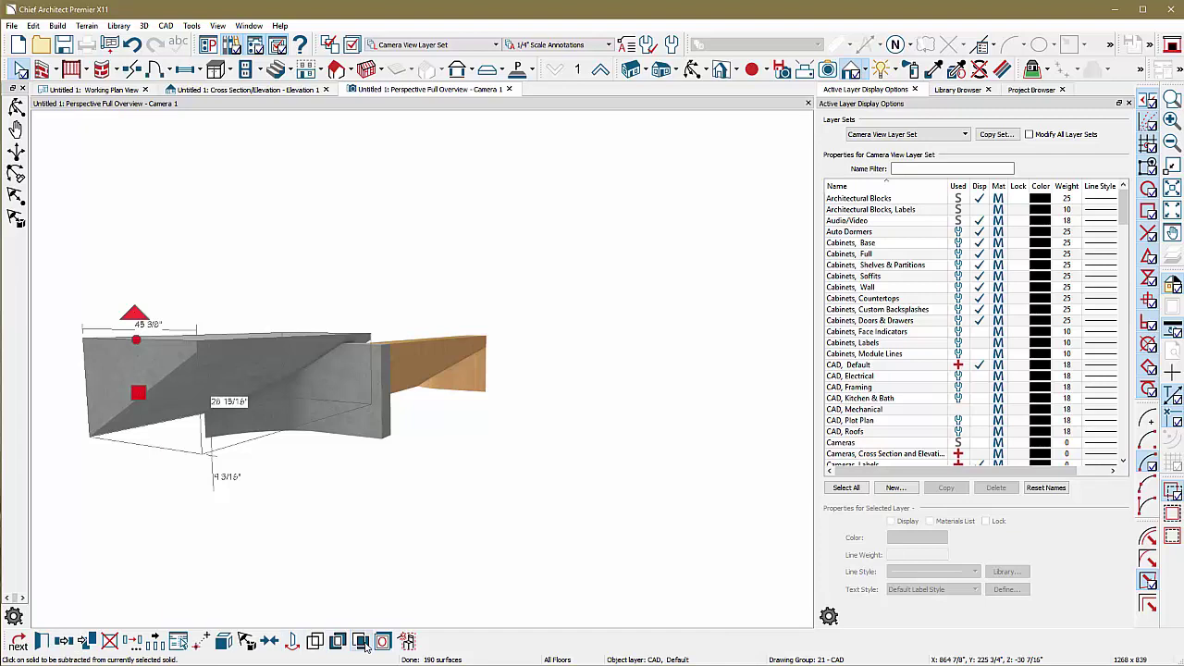
pyautogui.click(373, 363)
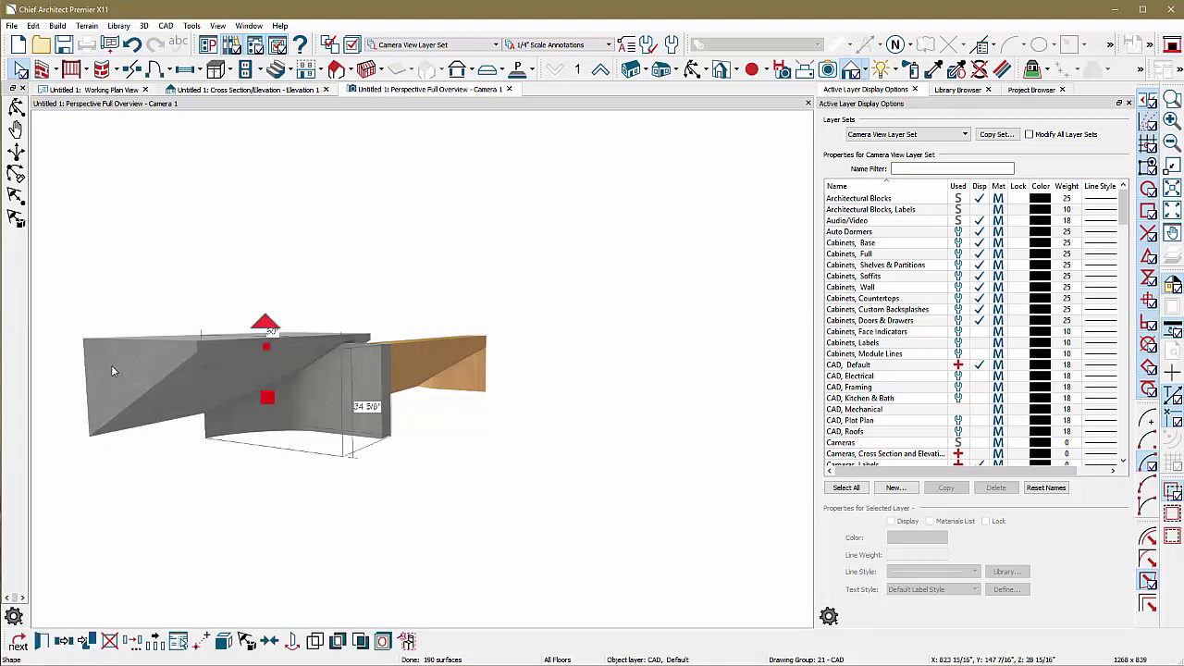
pyautogui.click(324, 538)
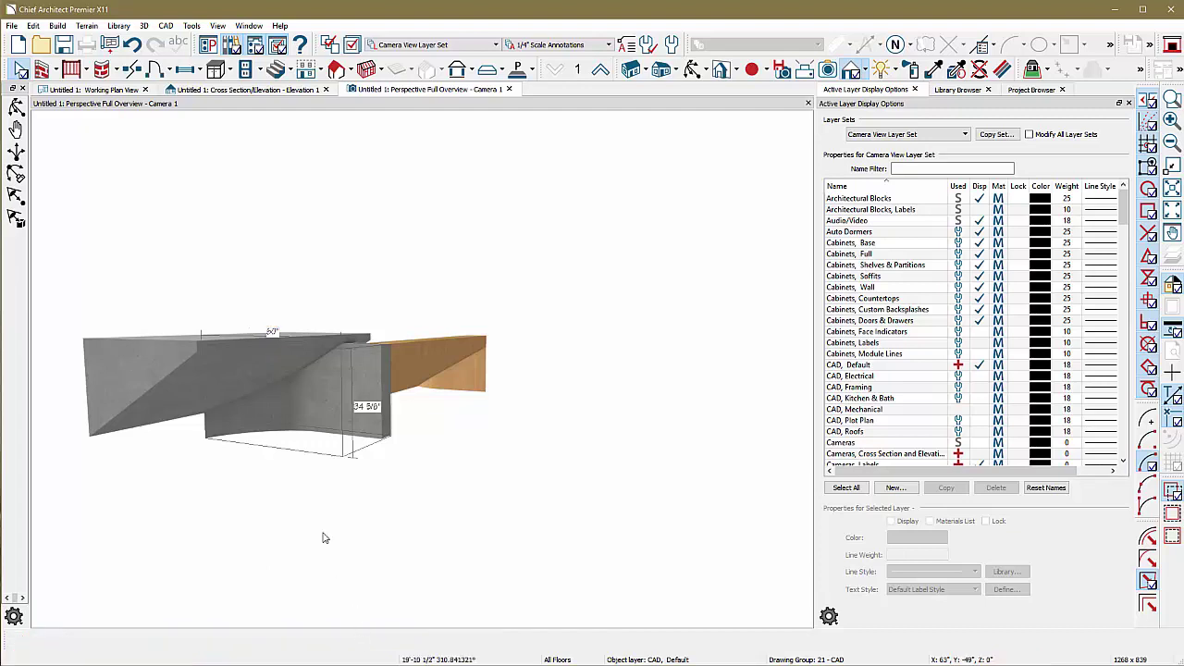
pyautogui.click(140, 355)
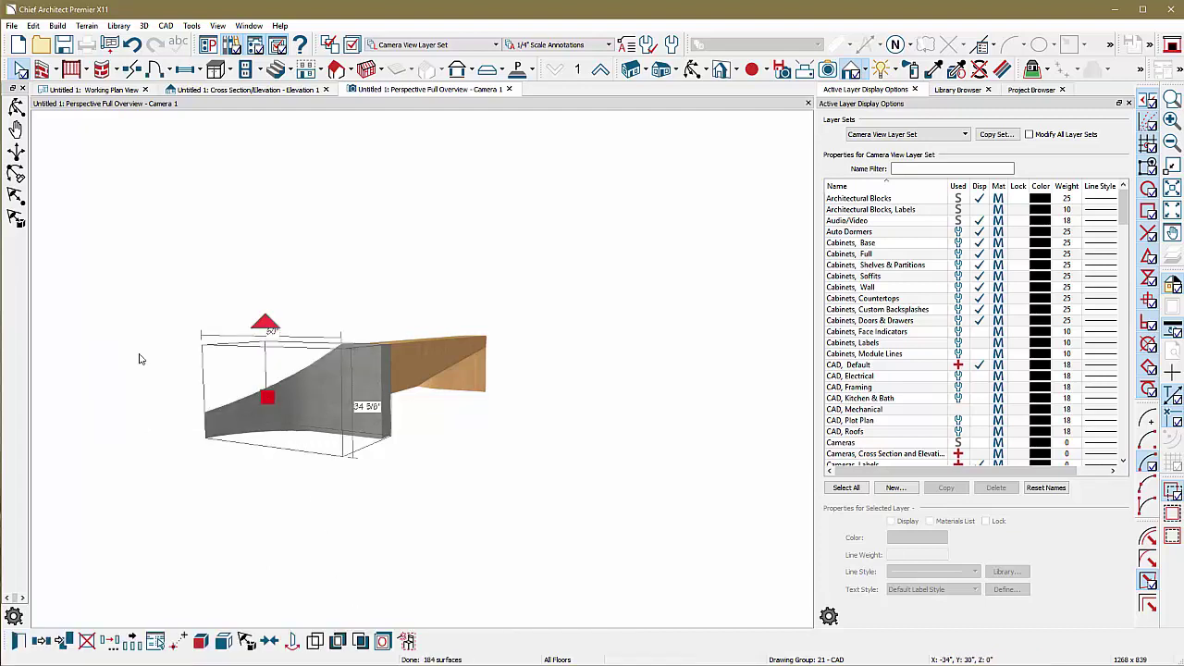
# View the steps from the front, search the library materials for brick and load Brown Brick for painting.
pyautogui.click(694, 70)
pyautogui.moveTo(386, 320); pyautogui.dragTo(712, 320)
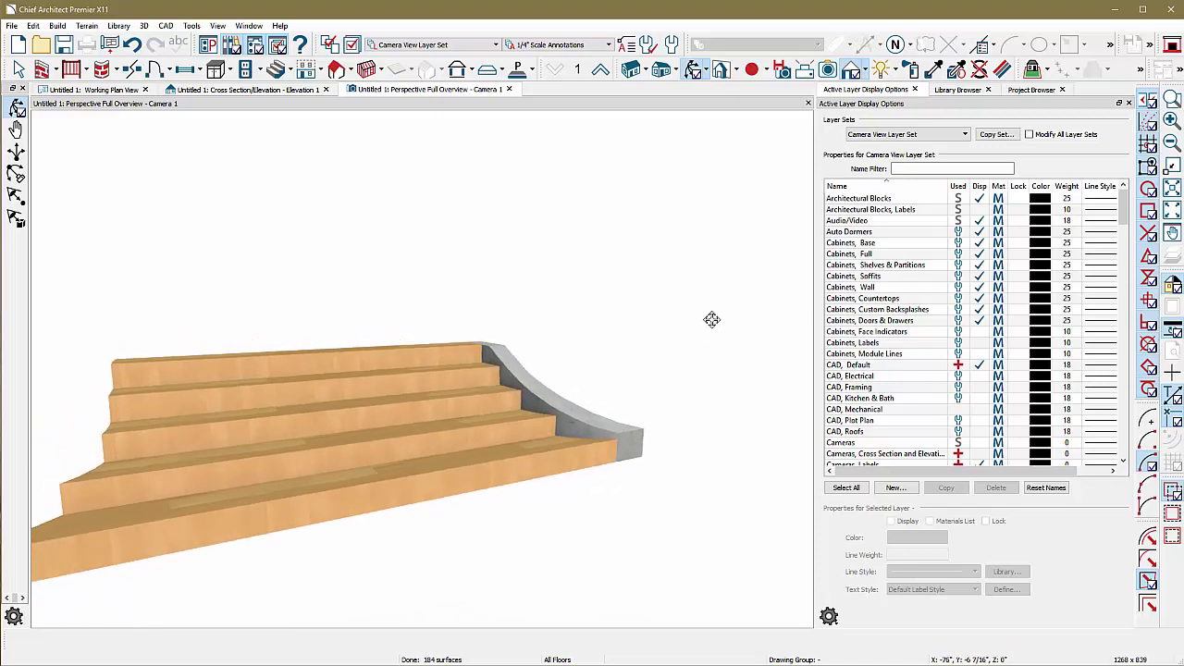
pyautogui.click(910, 69)
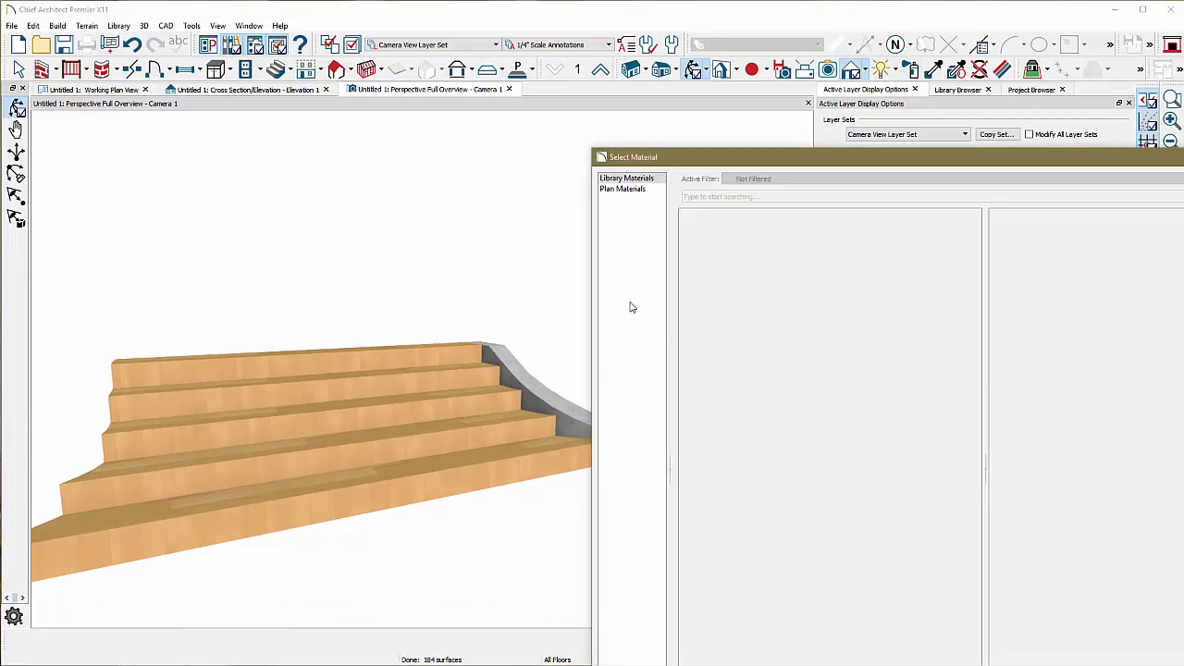
pyautogui.moveTo(597, 156); pyautogui.dragTo(456, 174)
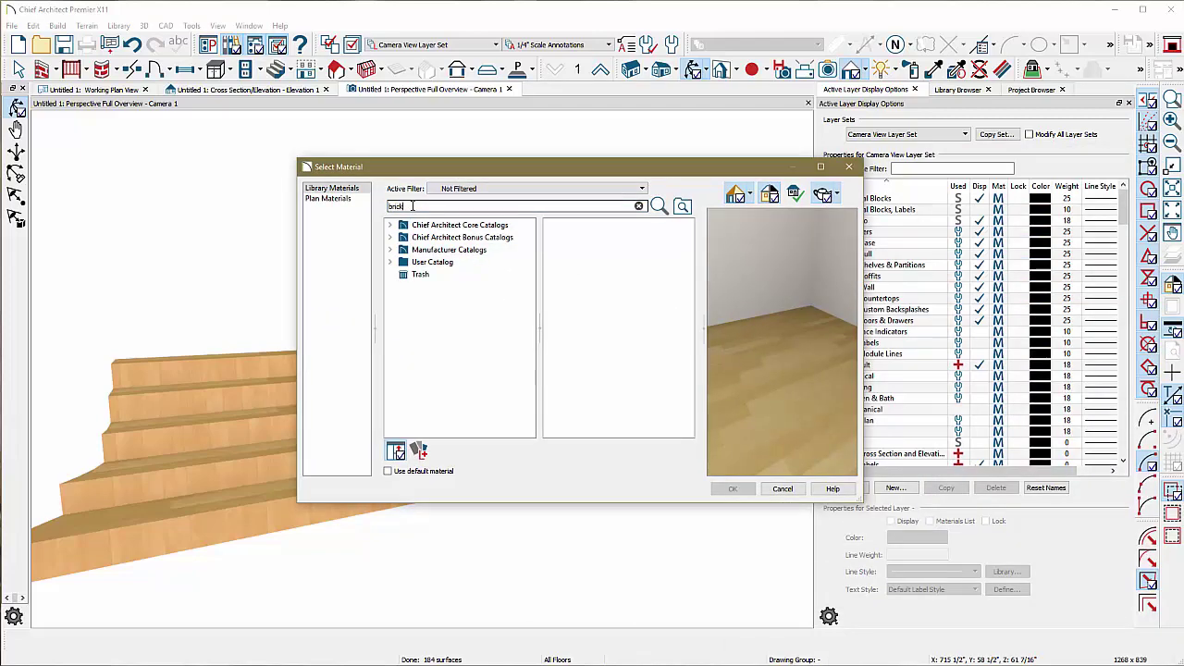
pyautogui.press('Return')
pyautogui.scroll(-3, 458, 347)
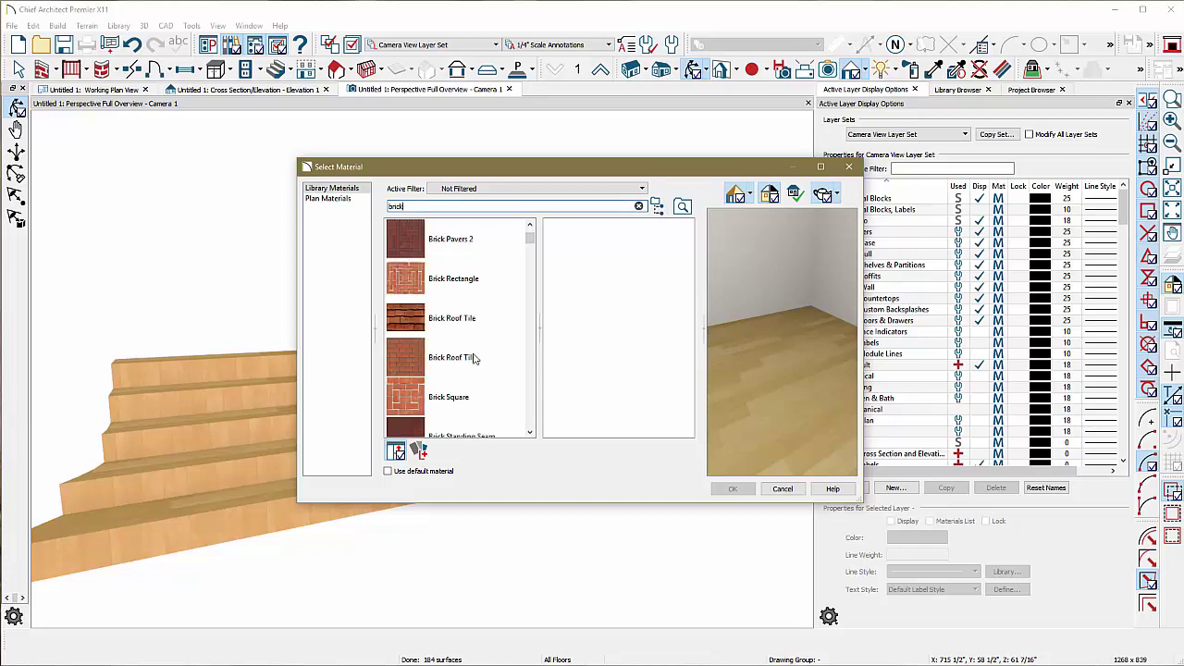
pyautogui.scroll(-10, 468, 356)
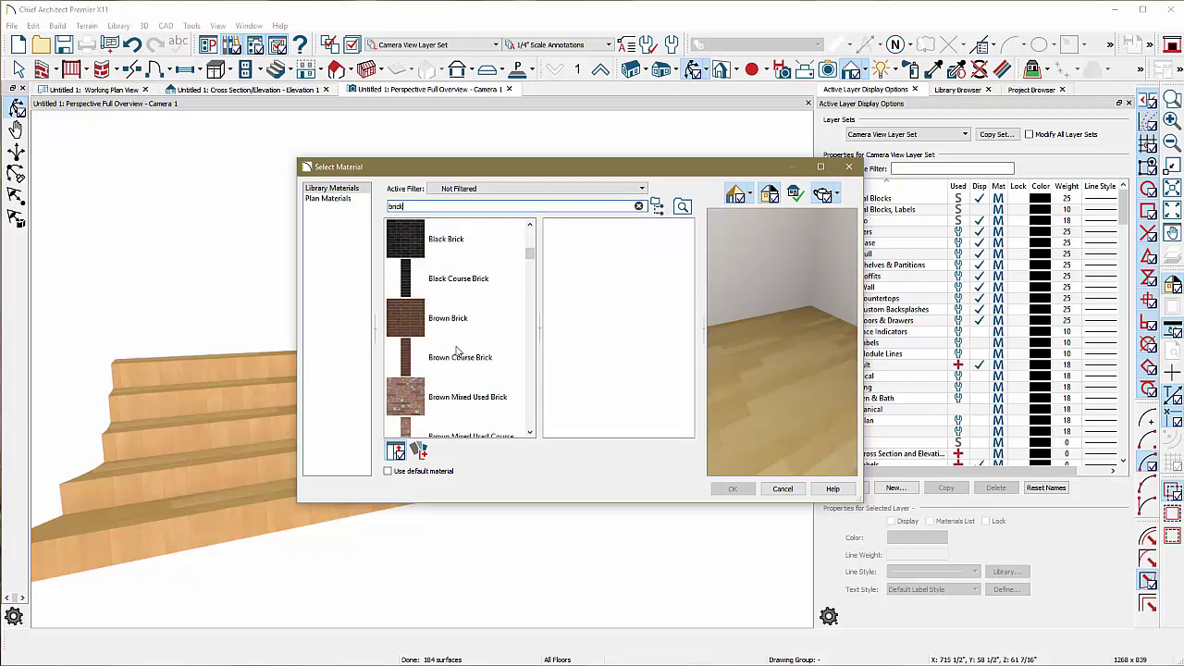
pyautogui.click(400, 321)
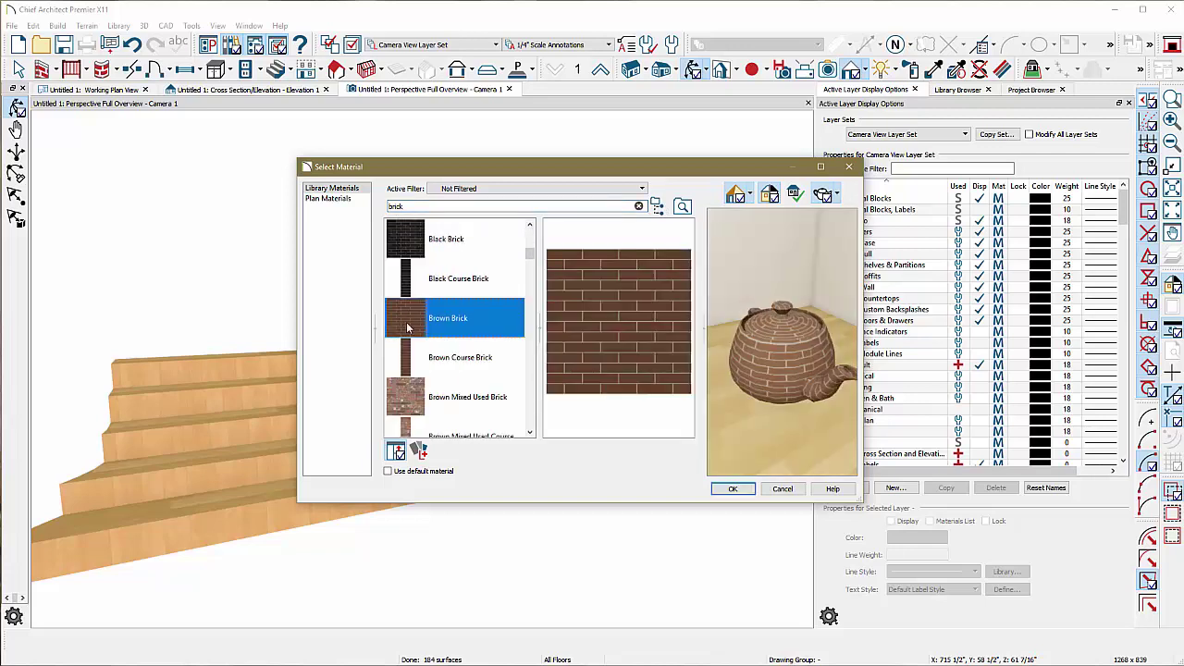
pyautogui.click(734, 489)
# Paint the step risers, the treads and the curved side wall with Brown Brick.
pyautogui.click(414, 478)
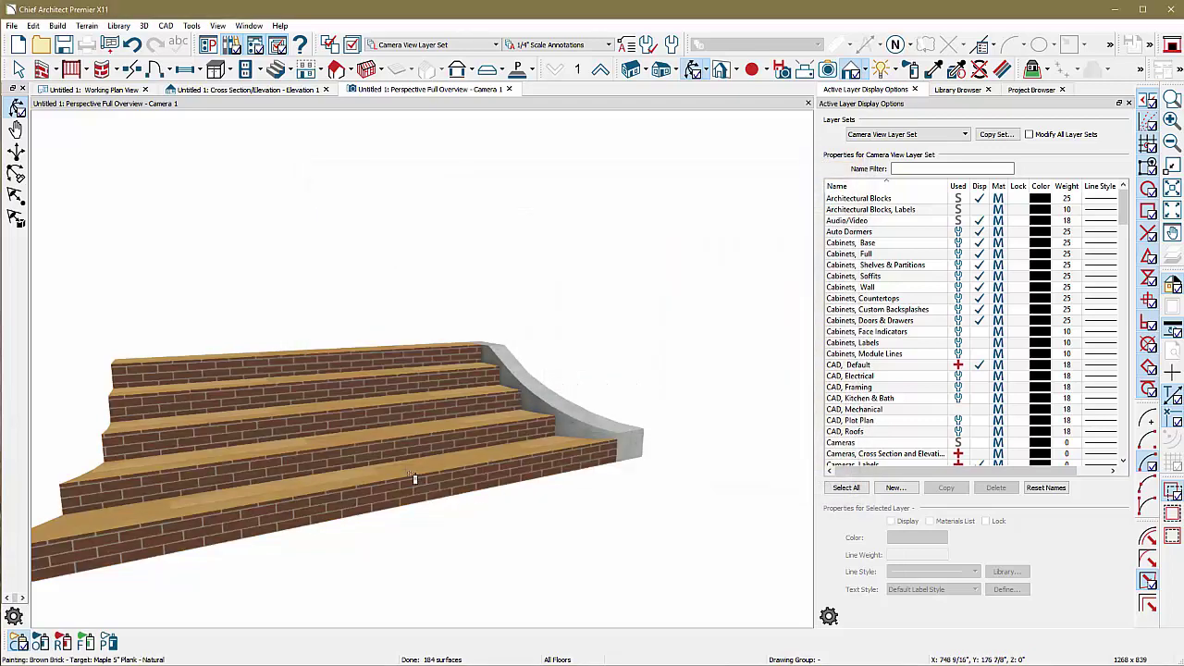
pyautogui.click(413, 479)
pyautogui.click(601, 425)
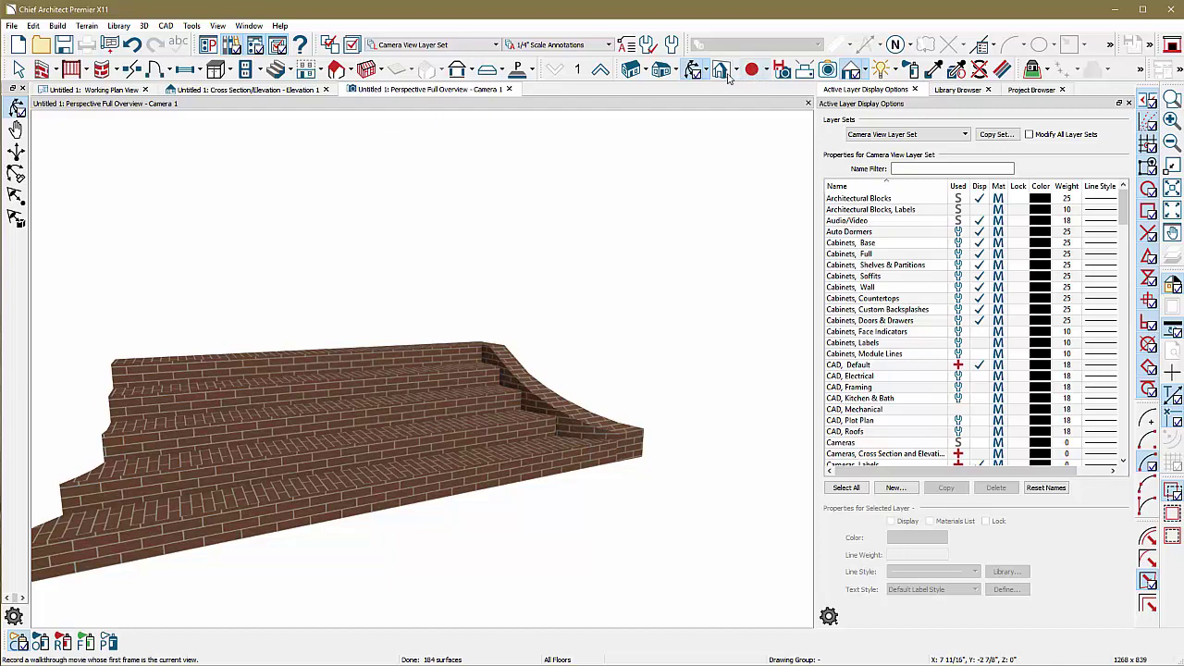
# Choose Burgundy Course Brick from the Masonry & Stone brick materials and paint the step treads with it.
pyautogui.moveTo(658, 267); pyautogui.dragTo(591, 301)
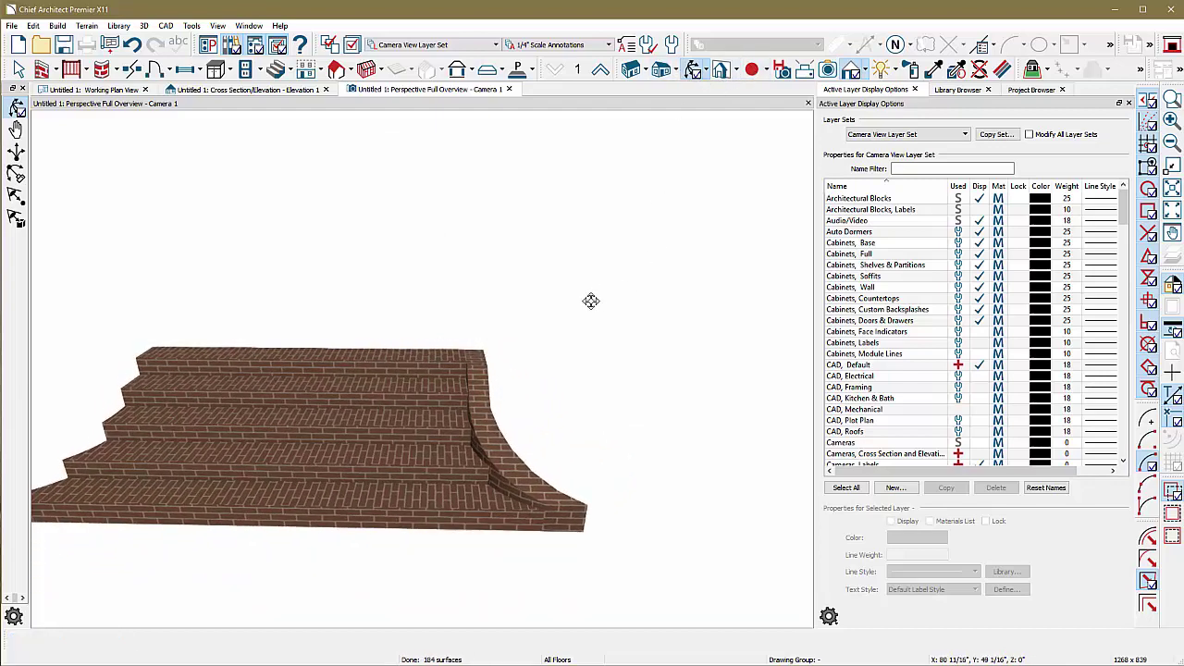
pyautogui.click(909, 69)
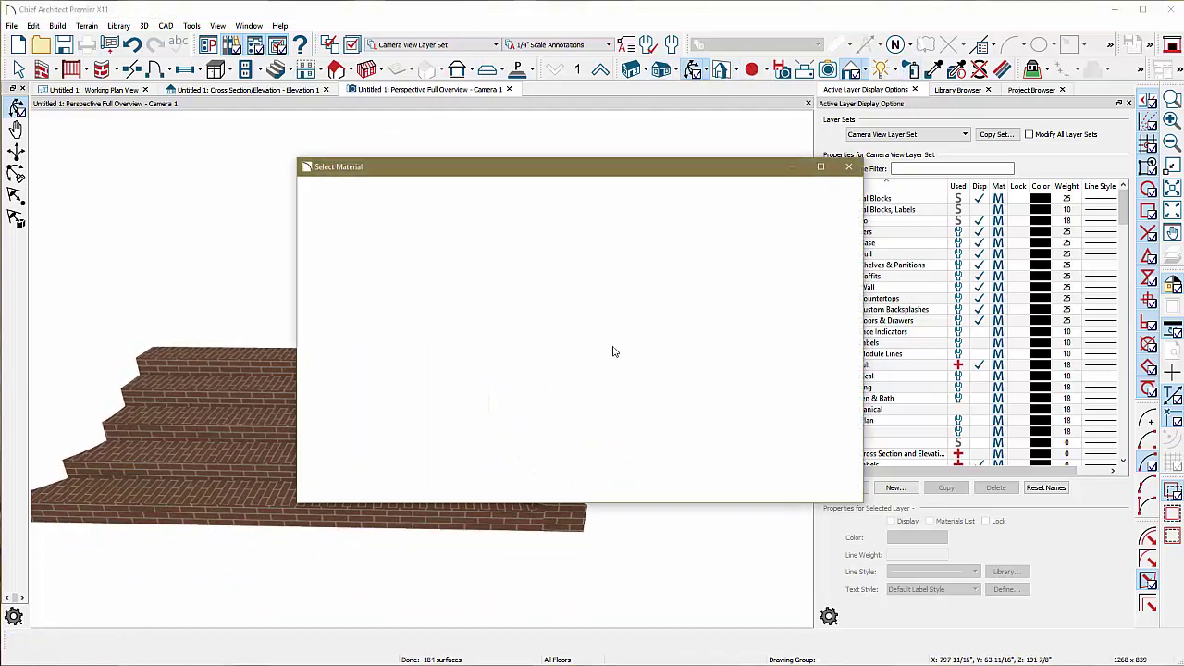
pyautogui.click(524, 386)
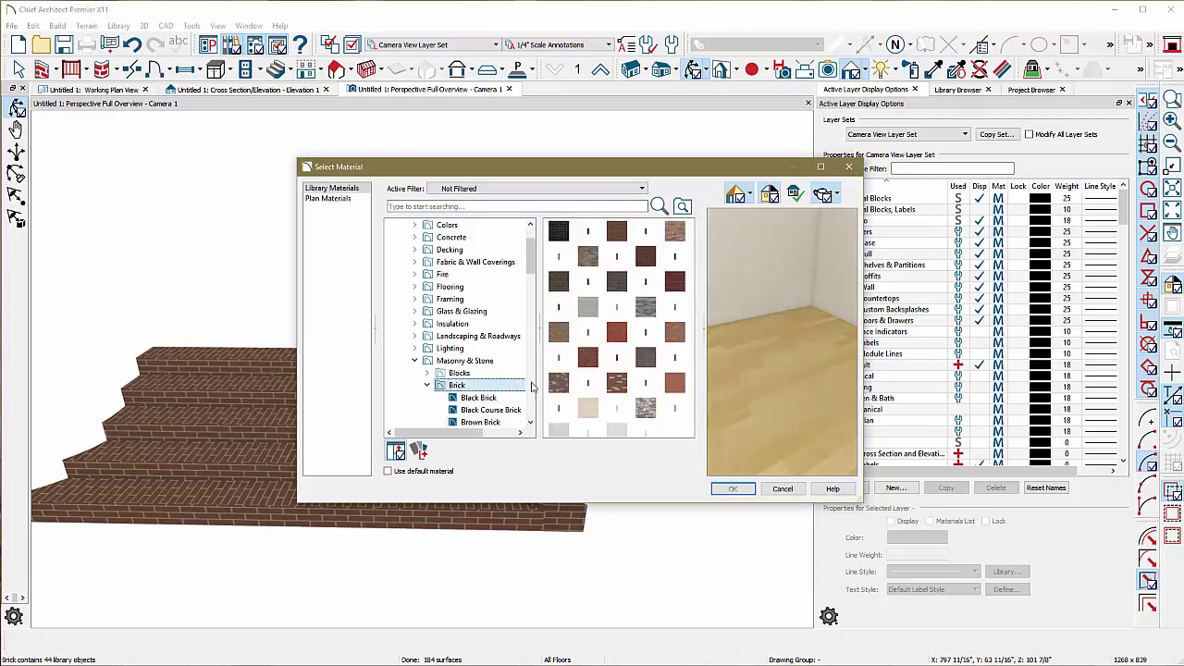
pyautogui.click(646, 258)
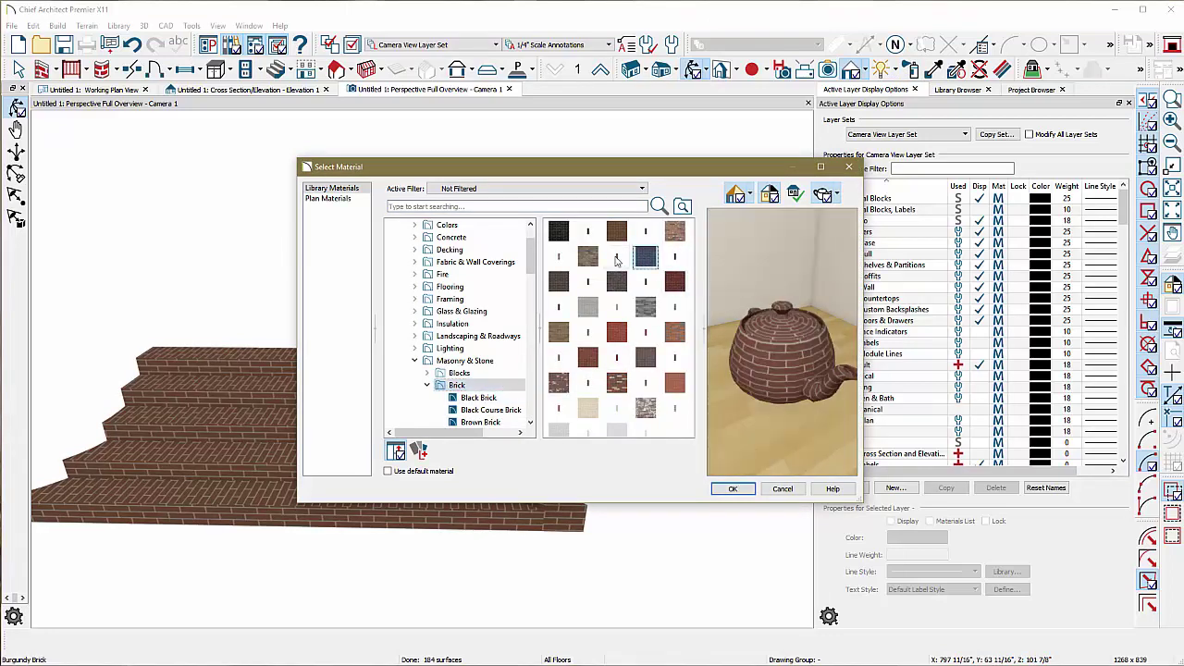
pyautogui.click(675, 258)
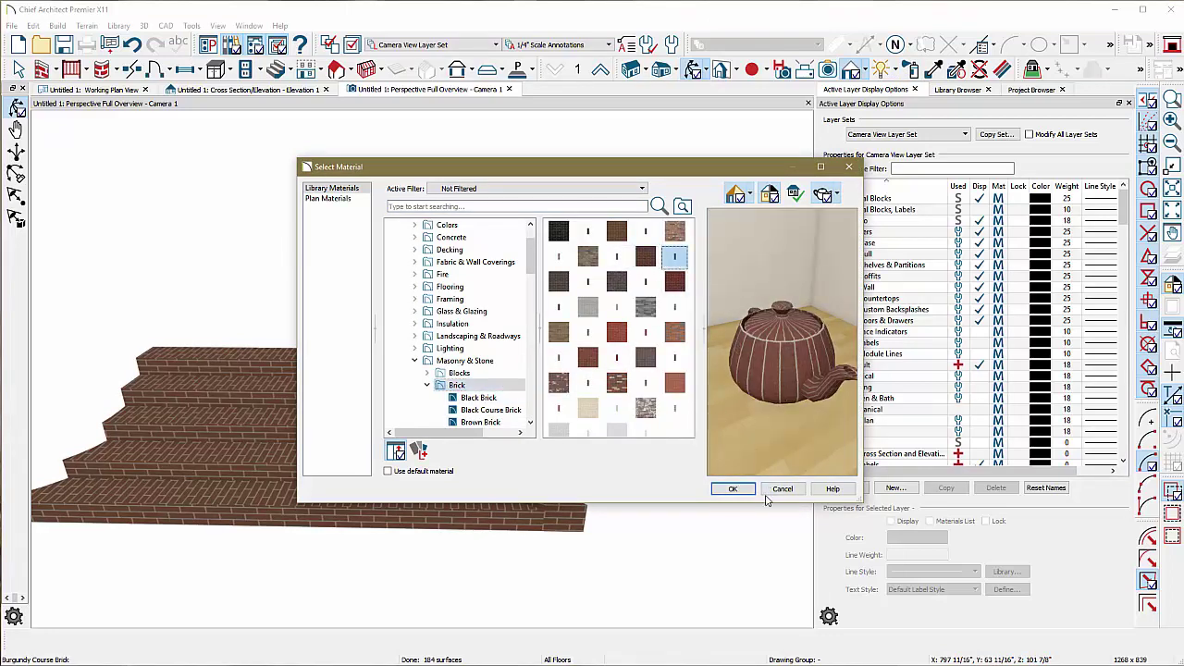
pyautogui.click(733, 488)
pyautogui.click(444, 503)
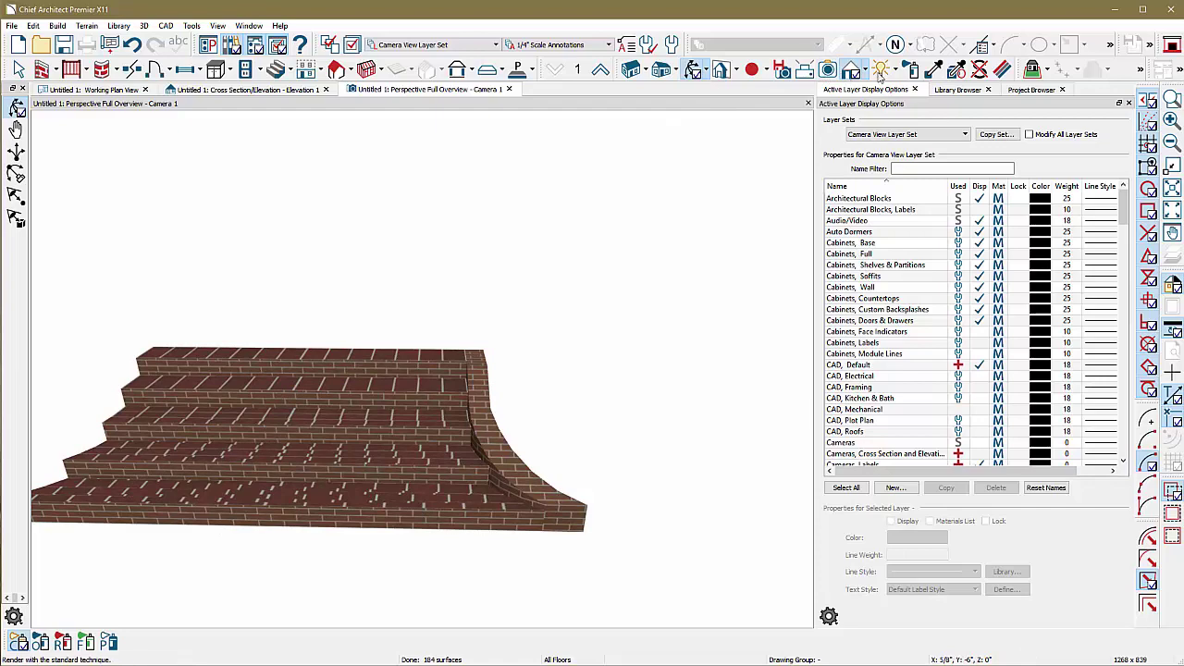
# Turn off Stretch to Fit for the treads' Burgundy Course Brick texture and set its X scale to 60".
pyautogui.click(1003, 69)
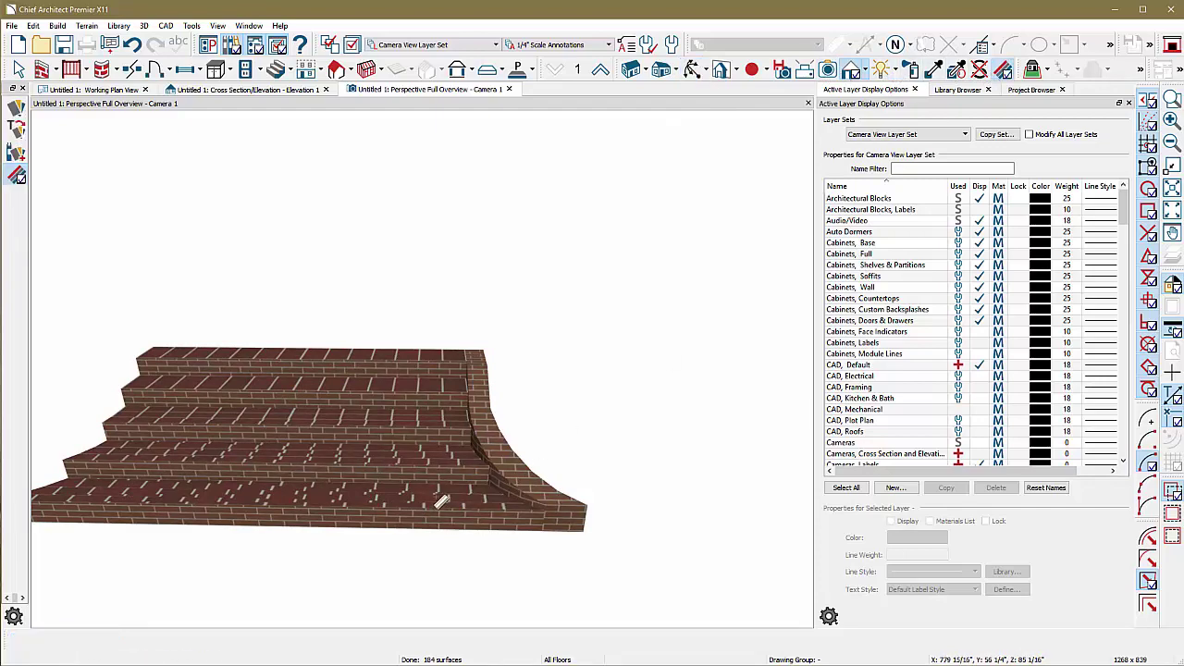
pyautogui.click(436, 507)
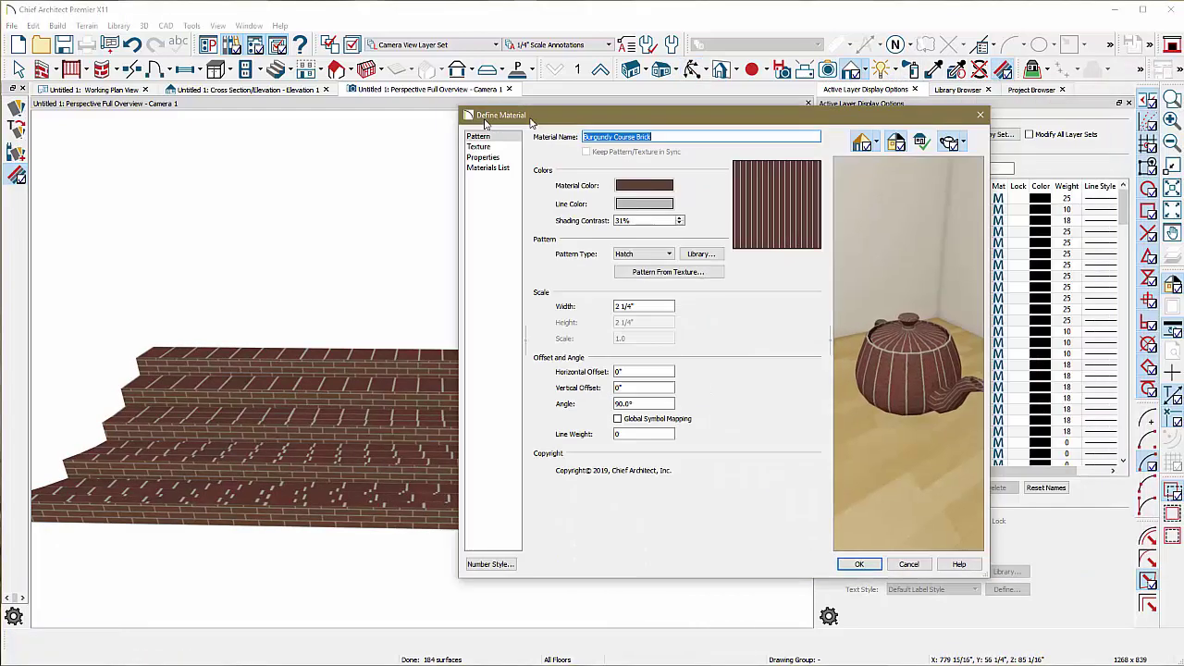
pyautogui.click(359, 153)
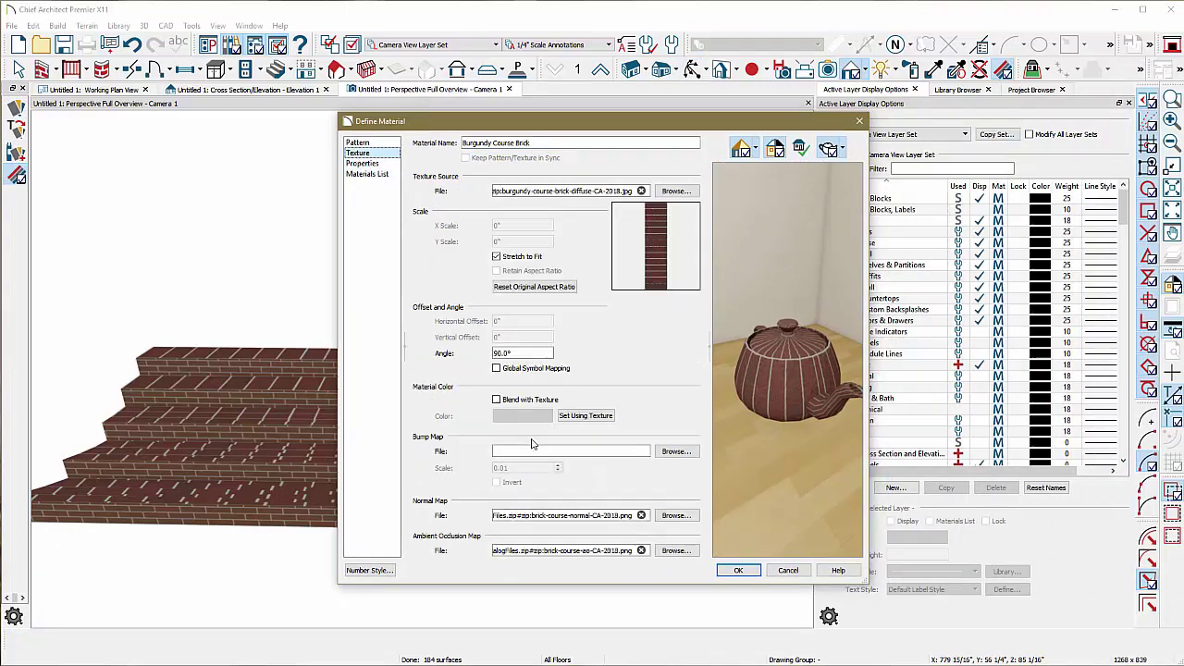
pyautogui.click(504, 260)
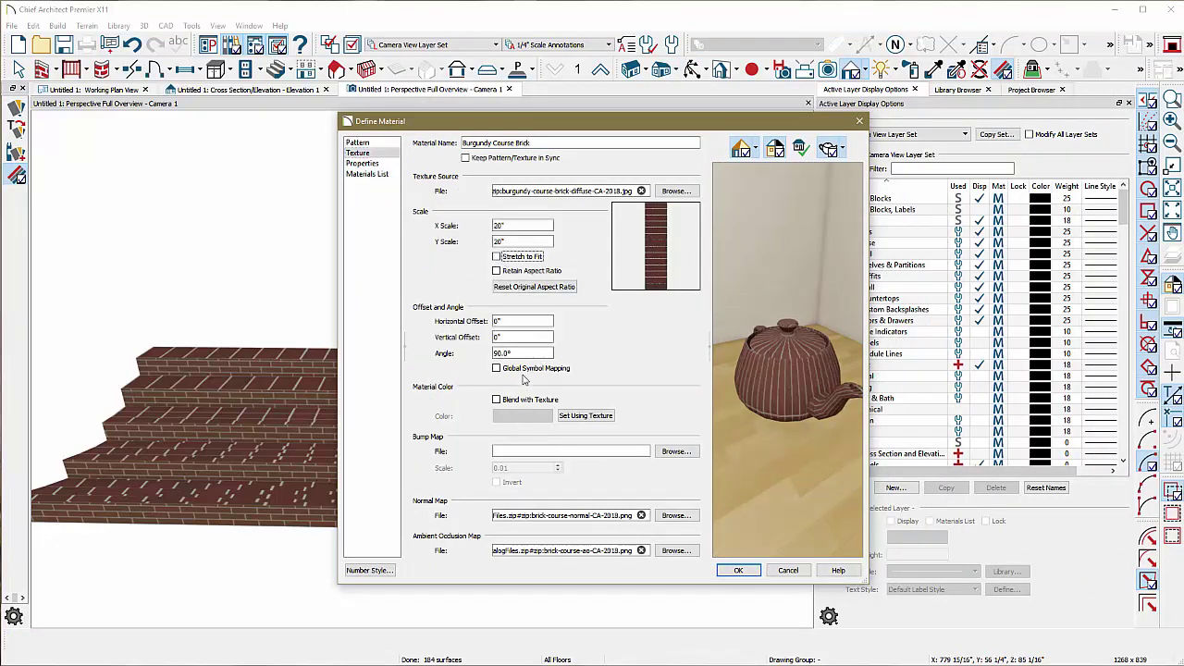
pyautogui.doubleClick(521, 225)
pyautogui.write('30')
pyautogui.press('Tab')
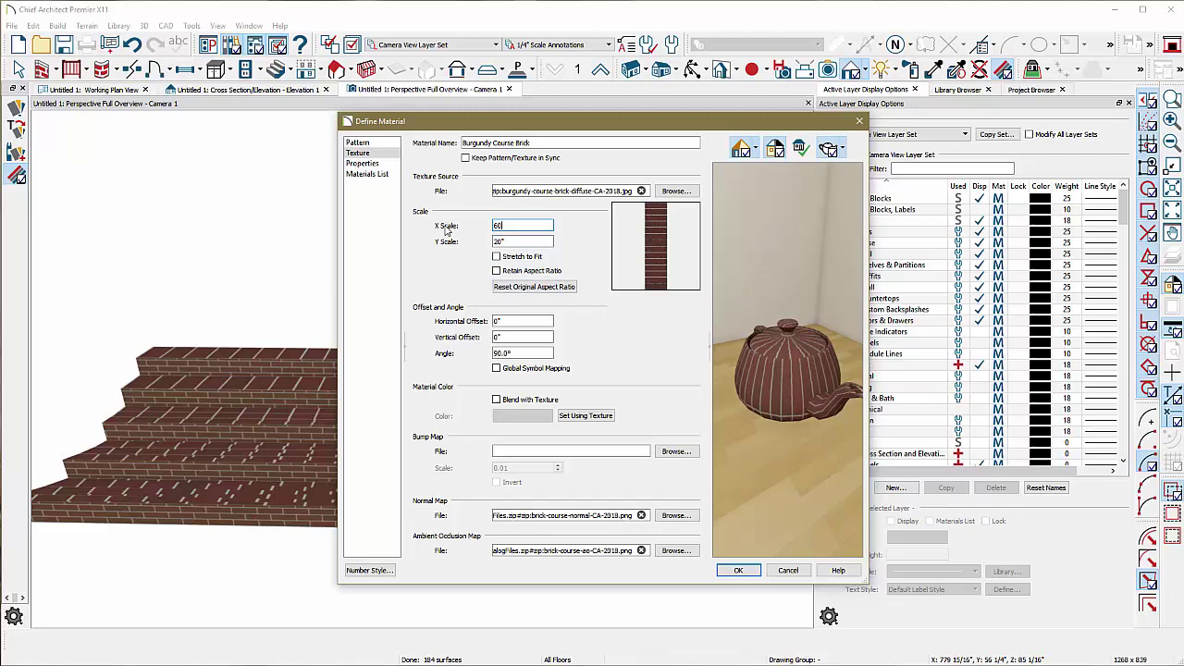
pyautogui.write('60')
pyautogui.press('Tab')
pyautogui.click(738, 571)
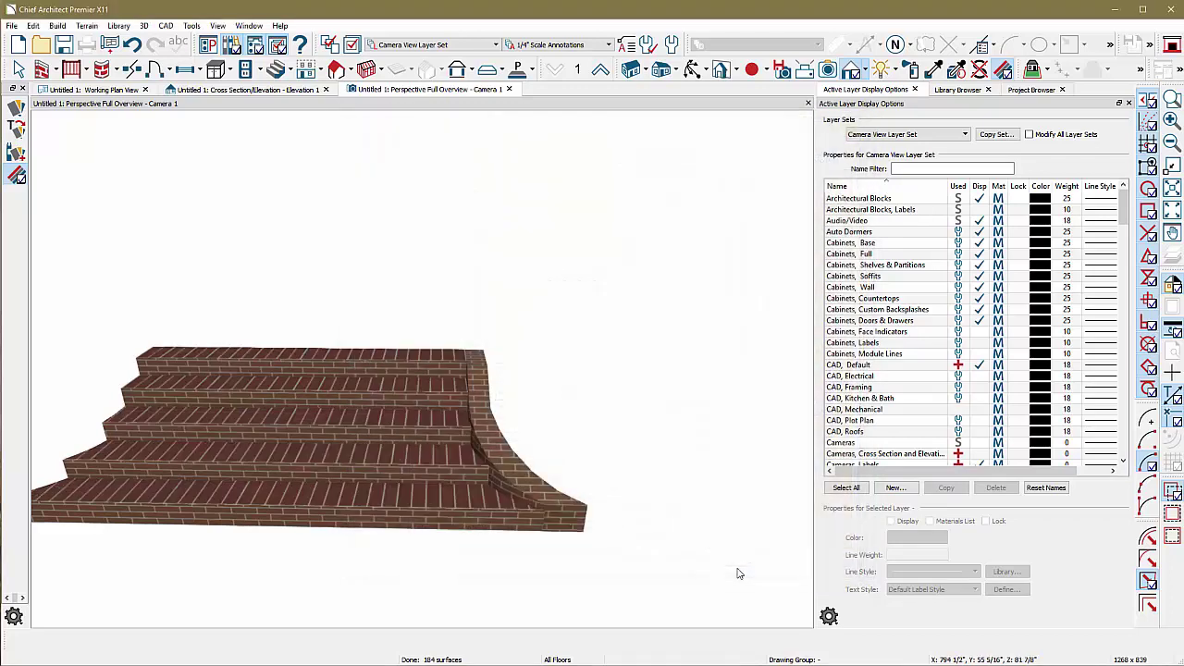
# Set the staircase's tread thickness to 4".
pyautogui.click(693, 70)
pyautogui.moveTo(370, 368); pyautogui.dragTo(413, 362)
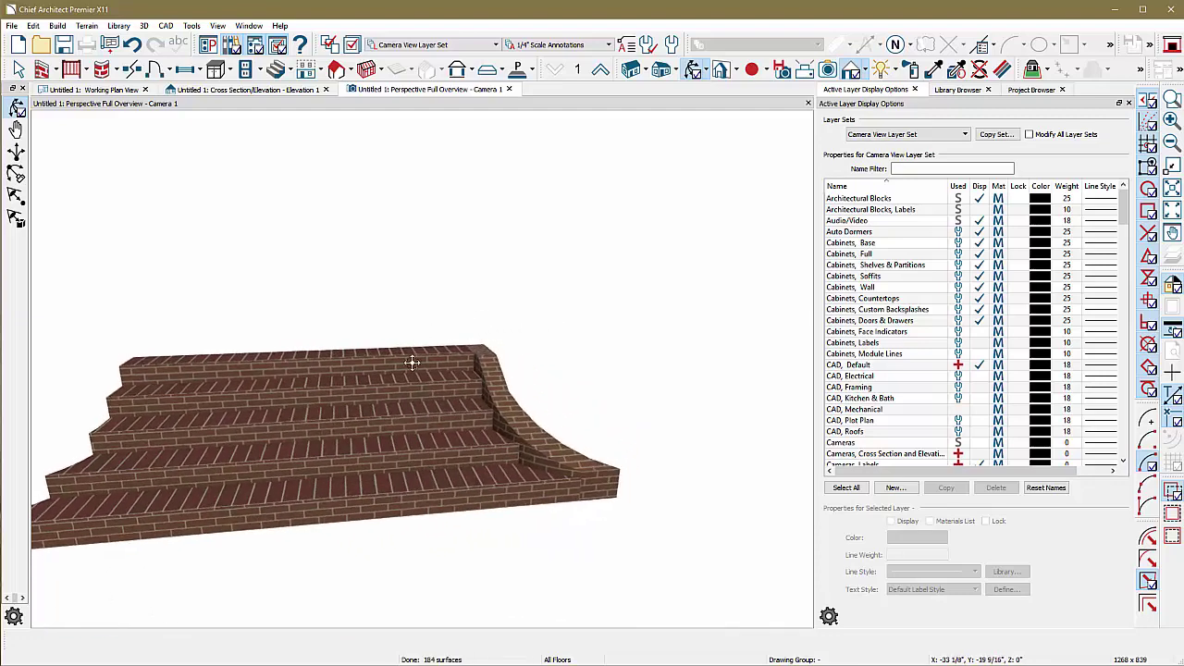
pyautogui.press('space')
pyautogui.doubleClick(355, 444)
pyautogui.click(463, 154)
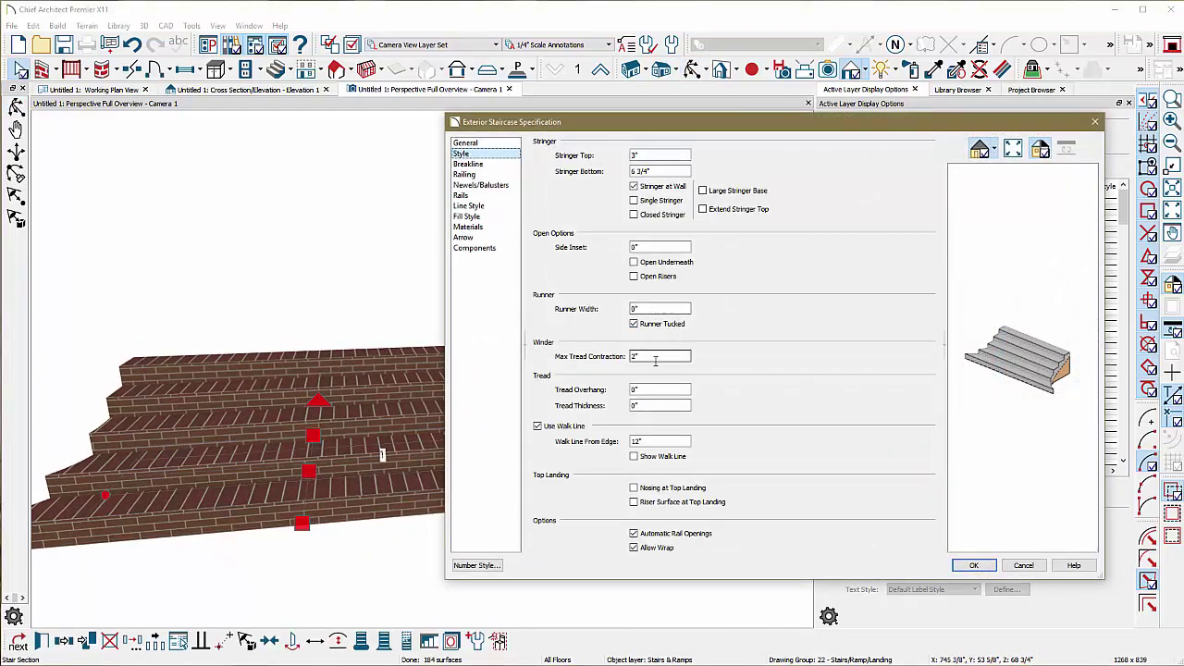
pyautogui.click(661, 405)
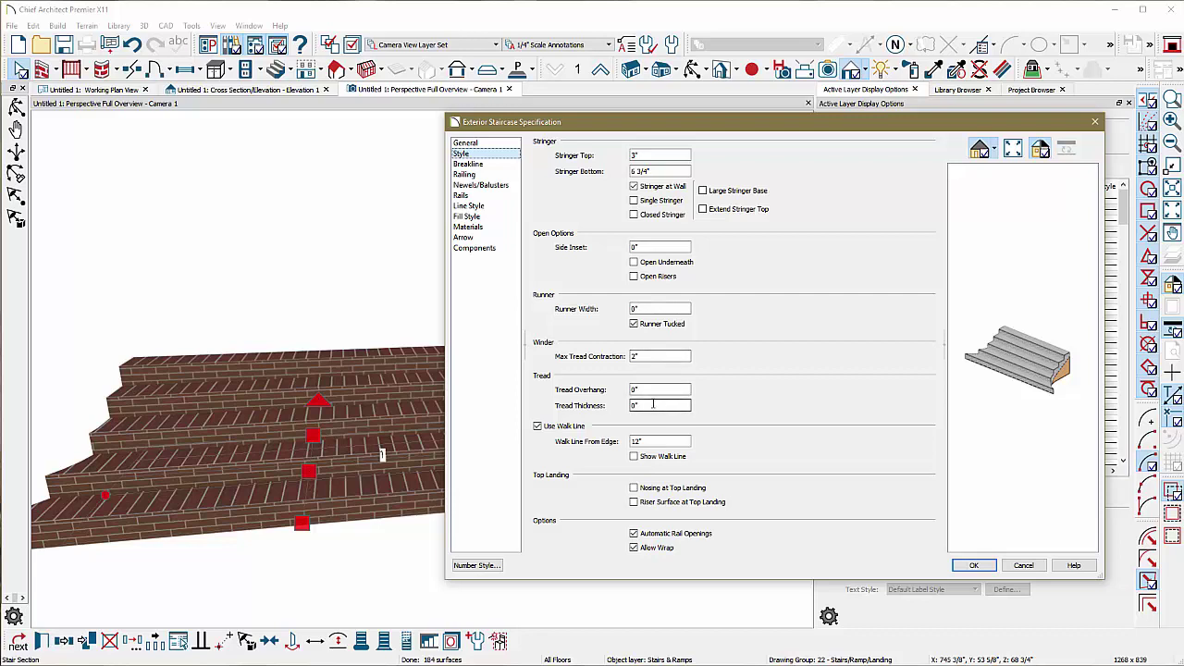
pyautogui.moveTo(653, 404); pyautogui.dragTo(554, 407)
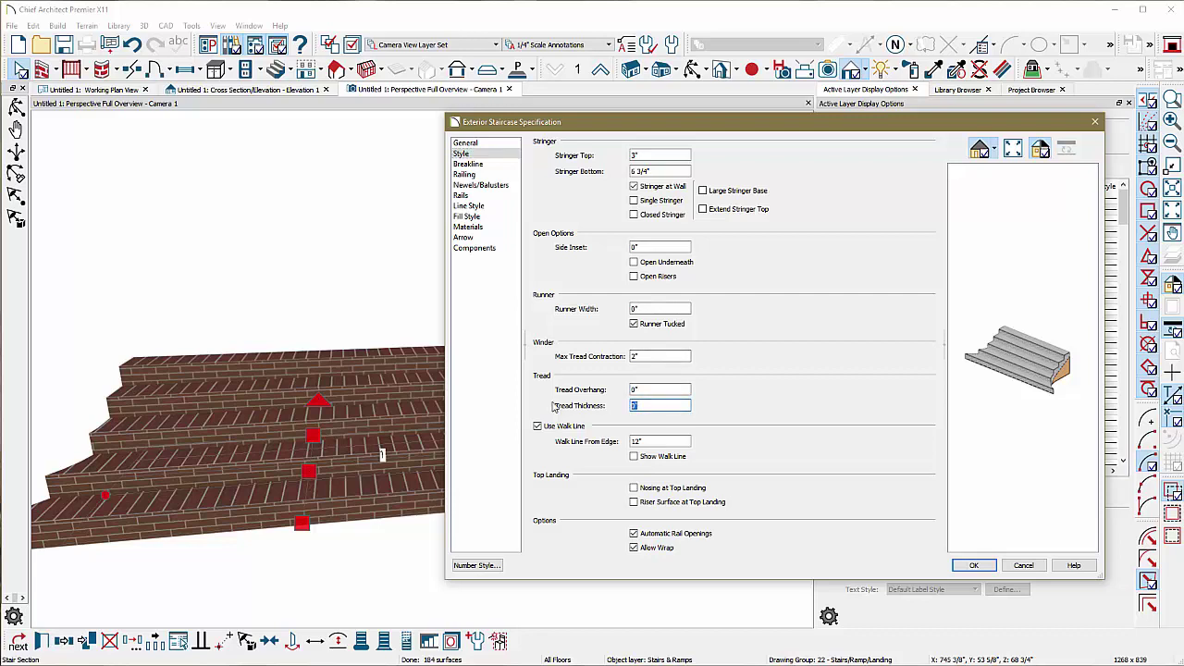
pyautogui.click(975, 565)
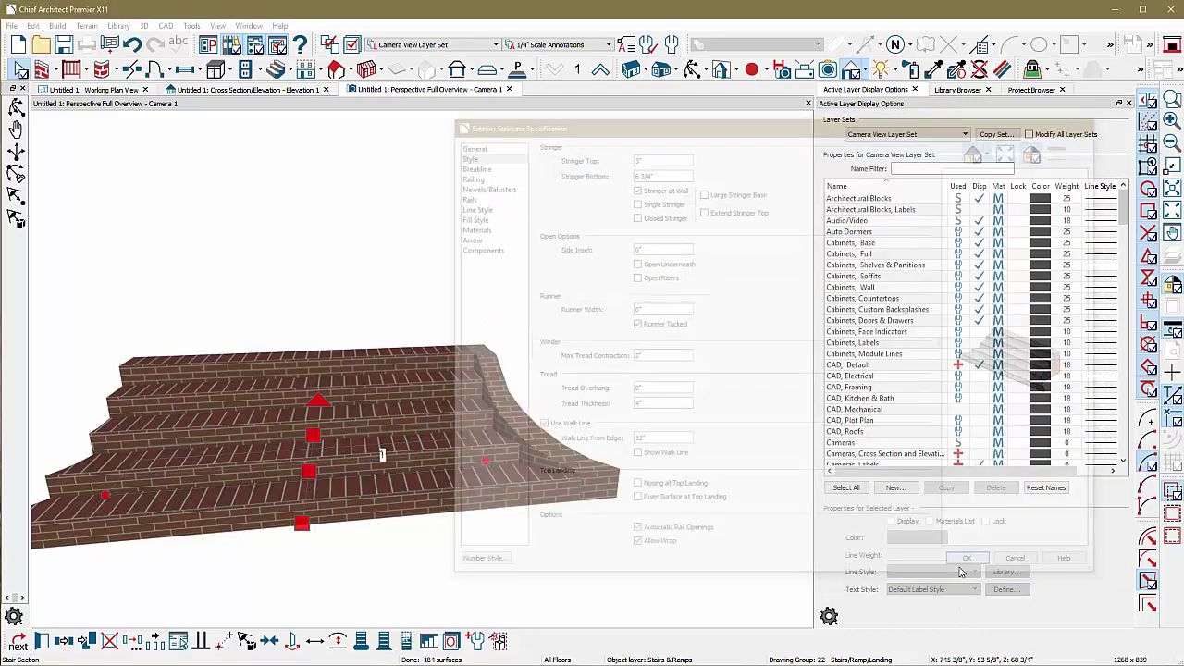
pyautogui.press('Escape')
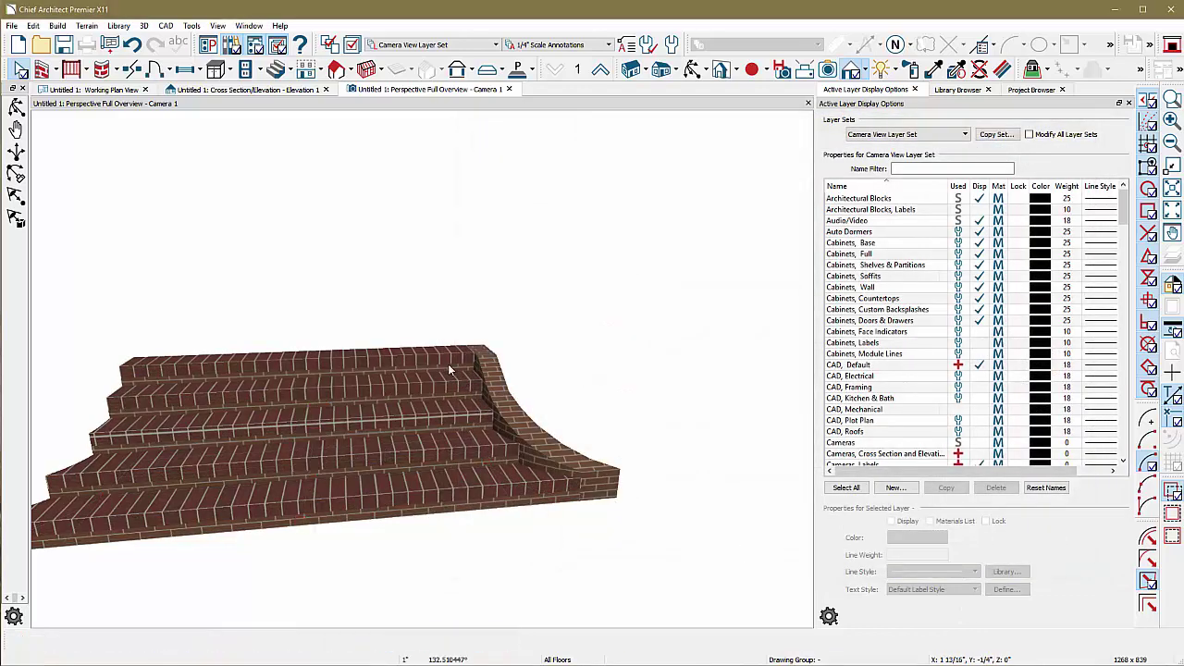
# Set the staircase's tread thickness to 2".
pyautogui.click(692, 69)
pyautogui.moveTo(550, 244); pyautogui.dragTo(449, 225)
pyautogui.scroll(3, 378, 399)
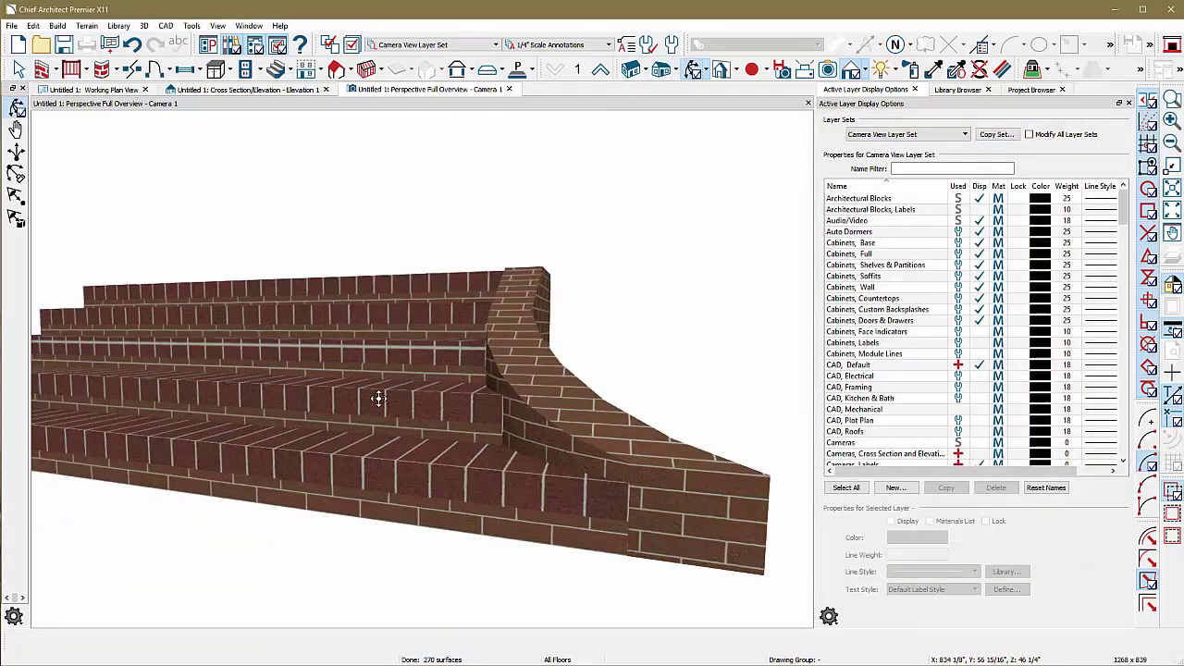
pyautogui.press('space')
pyautogui.doubleClick(376, 400)
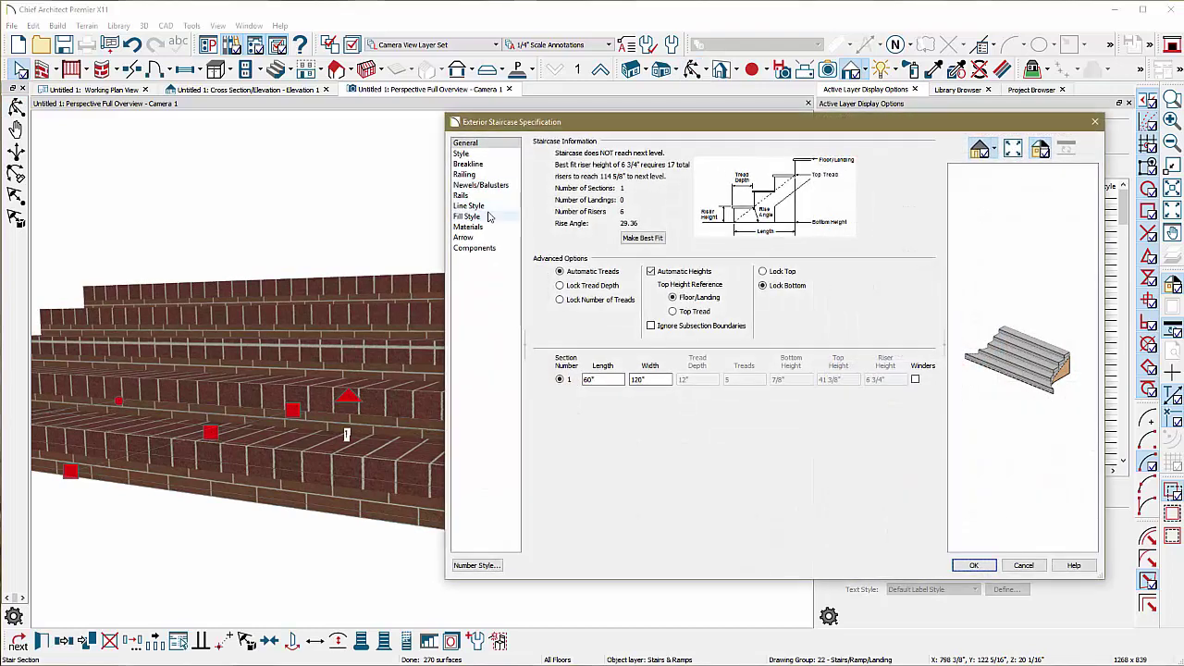
pyautogui.click(487, 154)
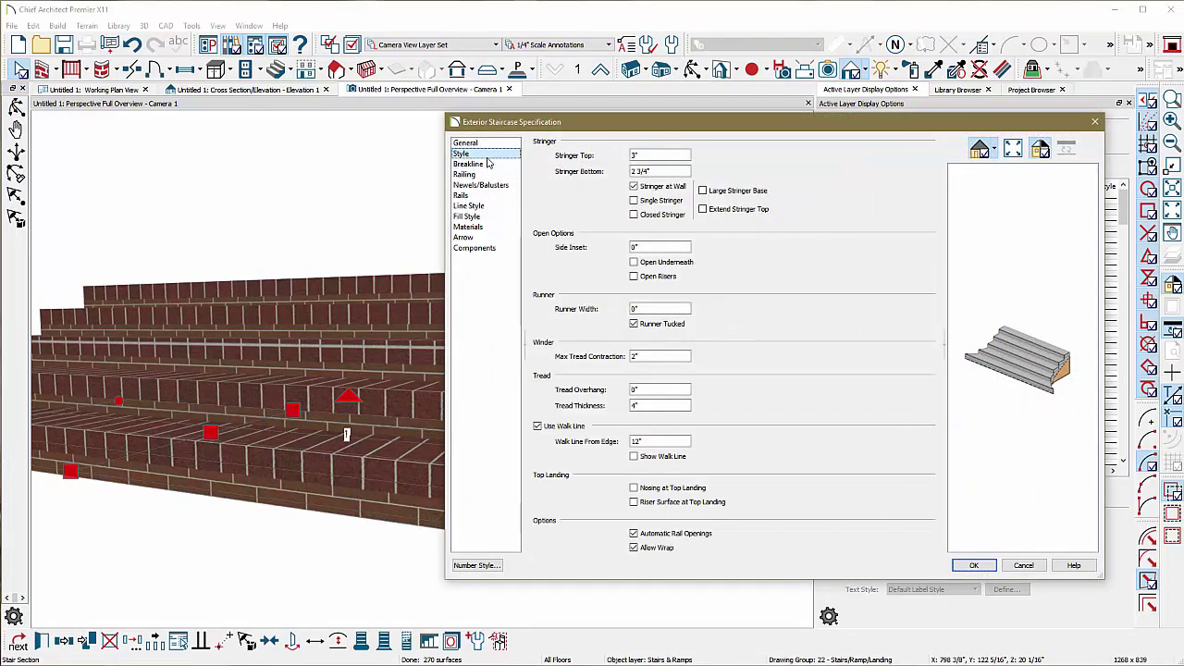
pyautogui.doubleClick(659, 404)
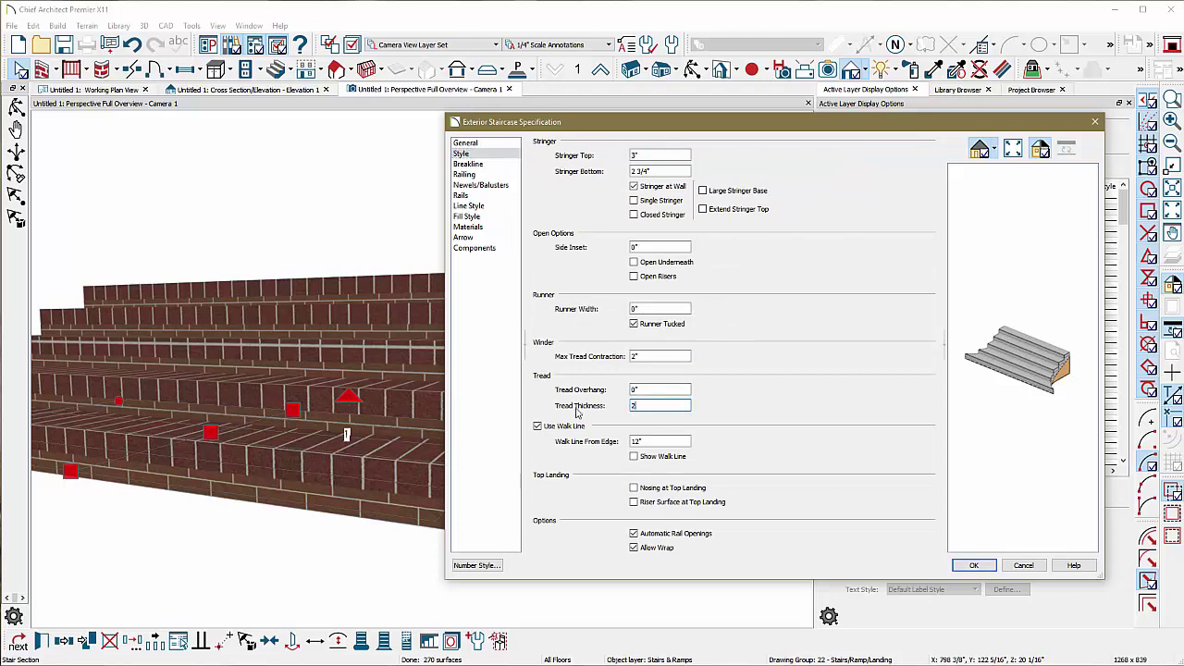
pyautogui.write('2')
pyautogui.press('Return')
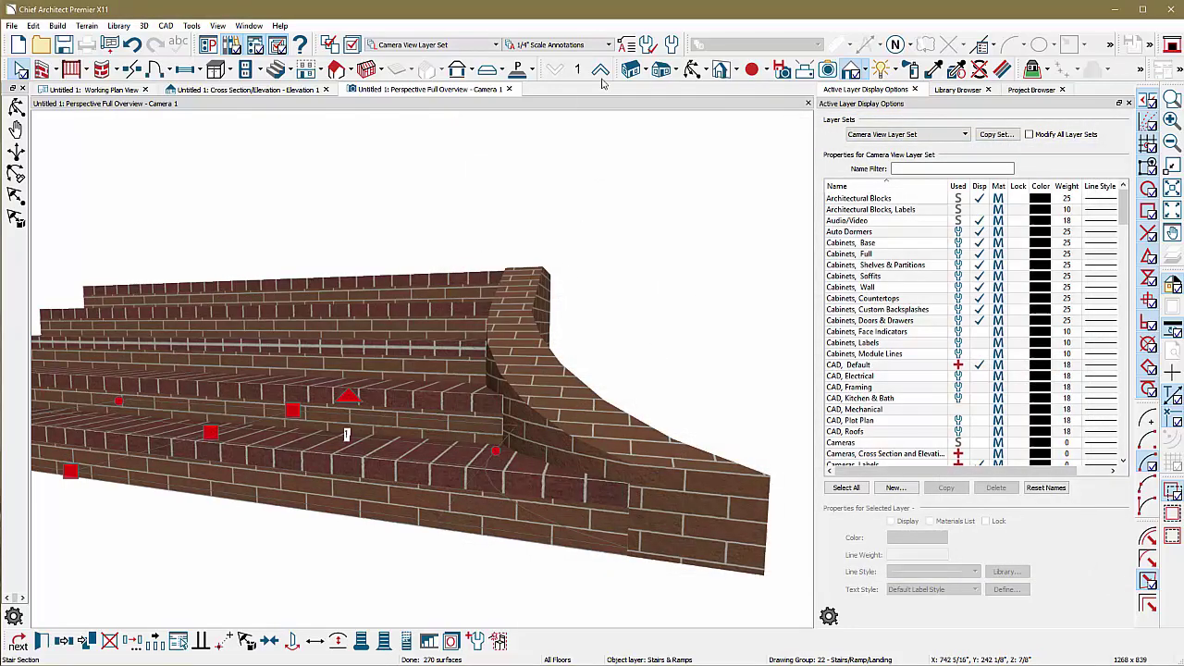
# Copy the curved side wall in the working plan view and place the copy beside the steps' open left side.
pyautogui.click(692, 69)
pyautogui.moveTo(639, 213); pyautogui.dragTo(431, 391)
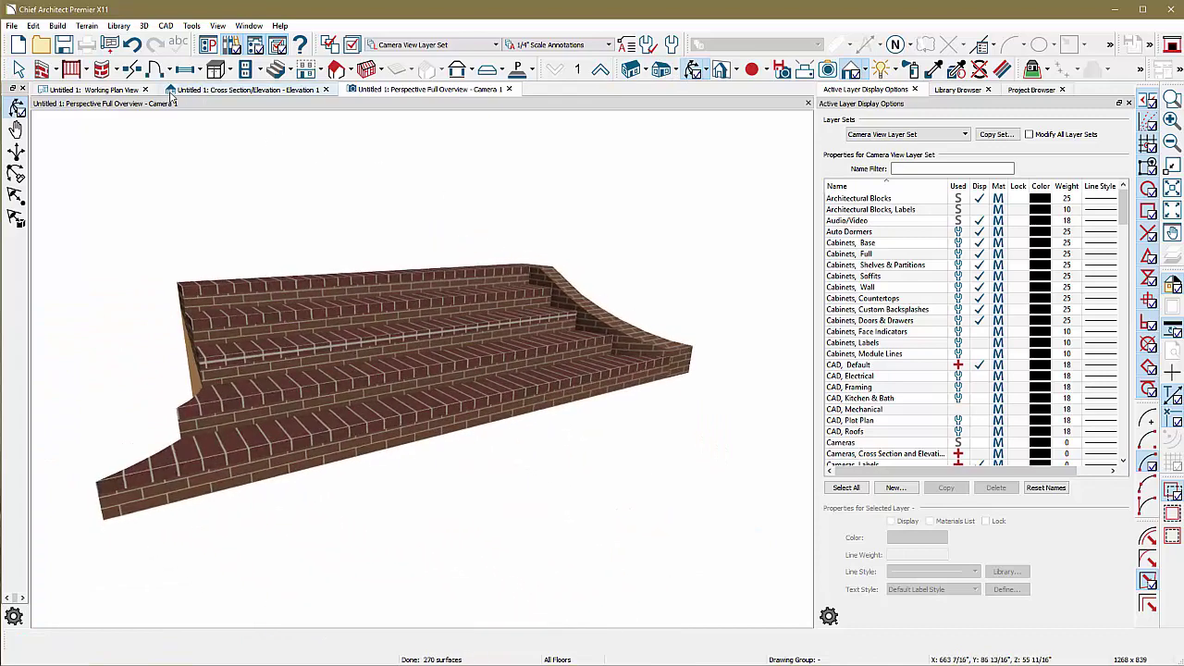
pyautogui.click(116, 89)
pyautogui.click(449, 294)
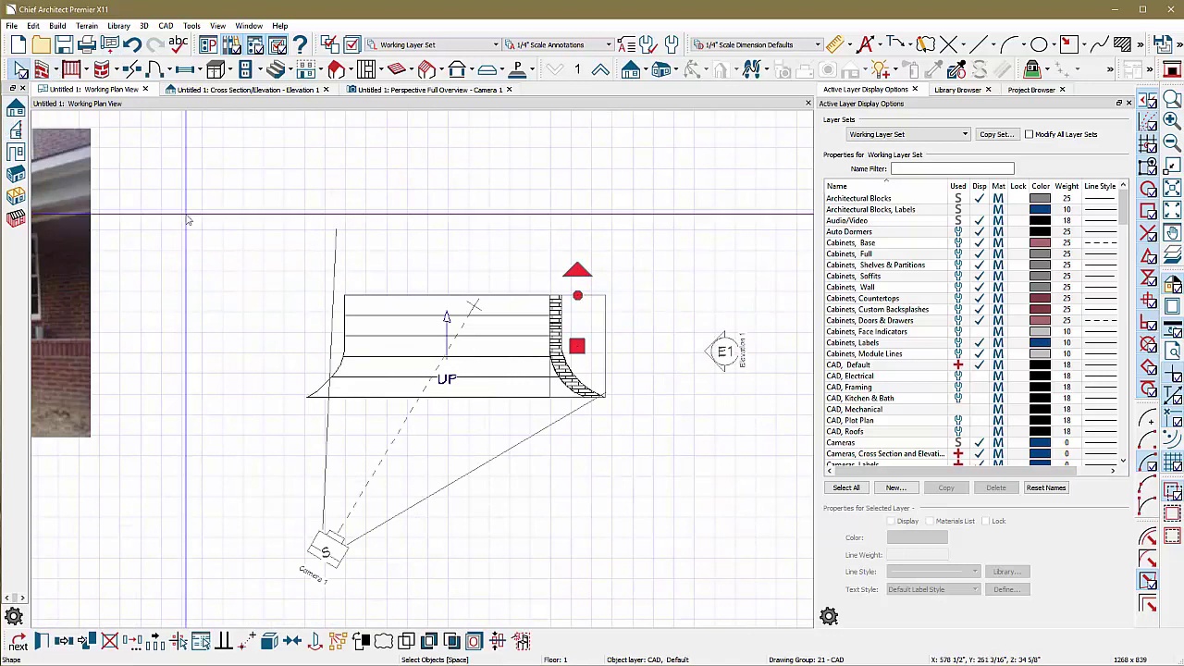
pyautogui.click(83, 642)
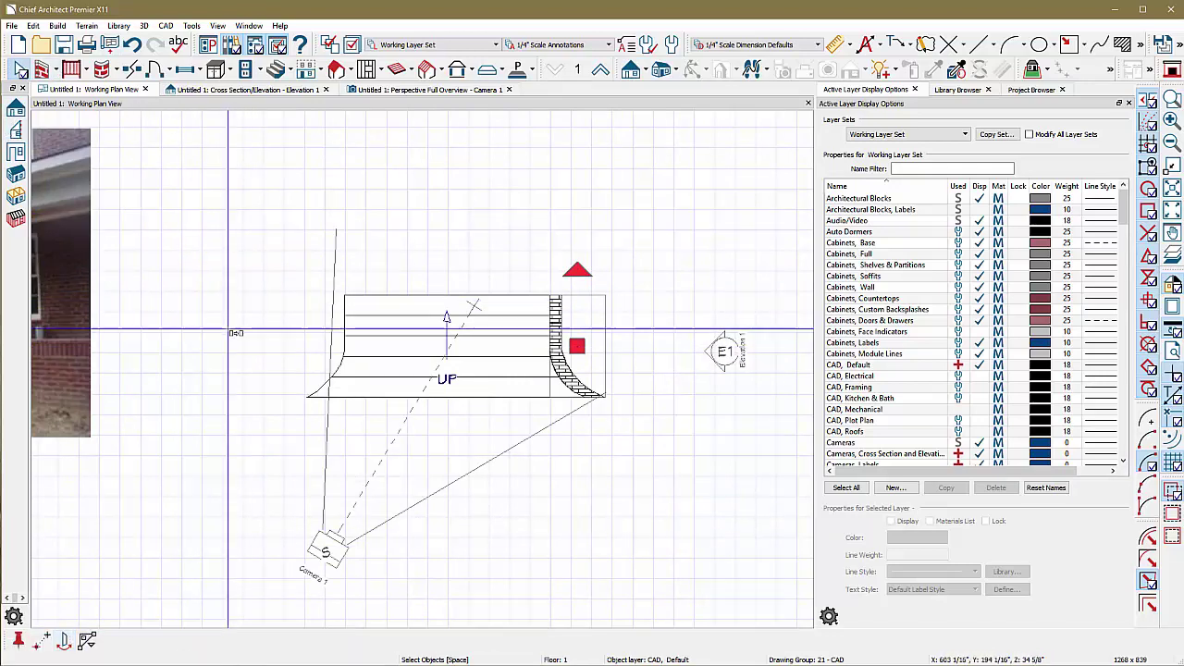
pyautogui.click(232, 335)
pyautogui.scroll(2, 177, 335)
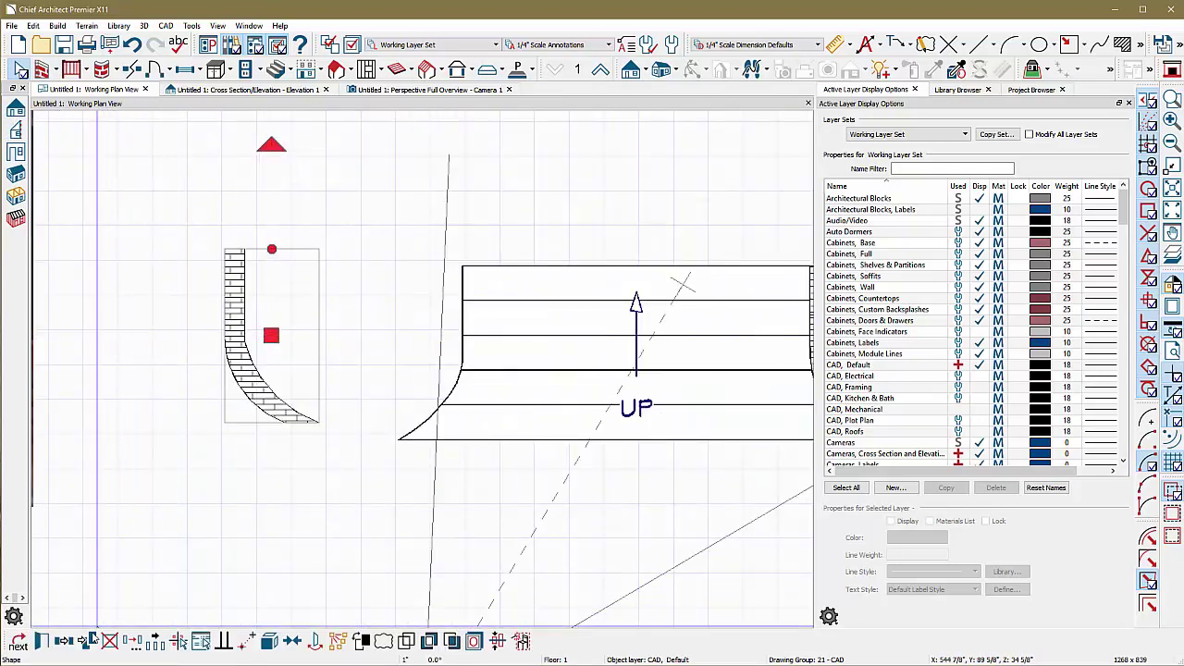
# Reflect the copied wall horizontally and move it point to point onto the steps' front left corner.
pyautogui.click(131, 643)
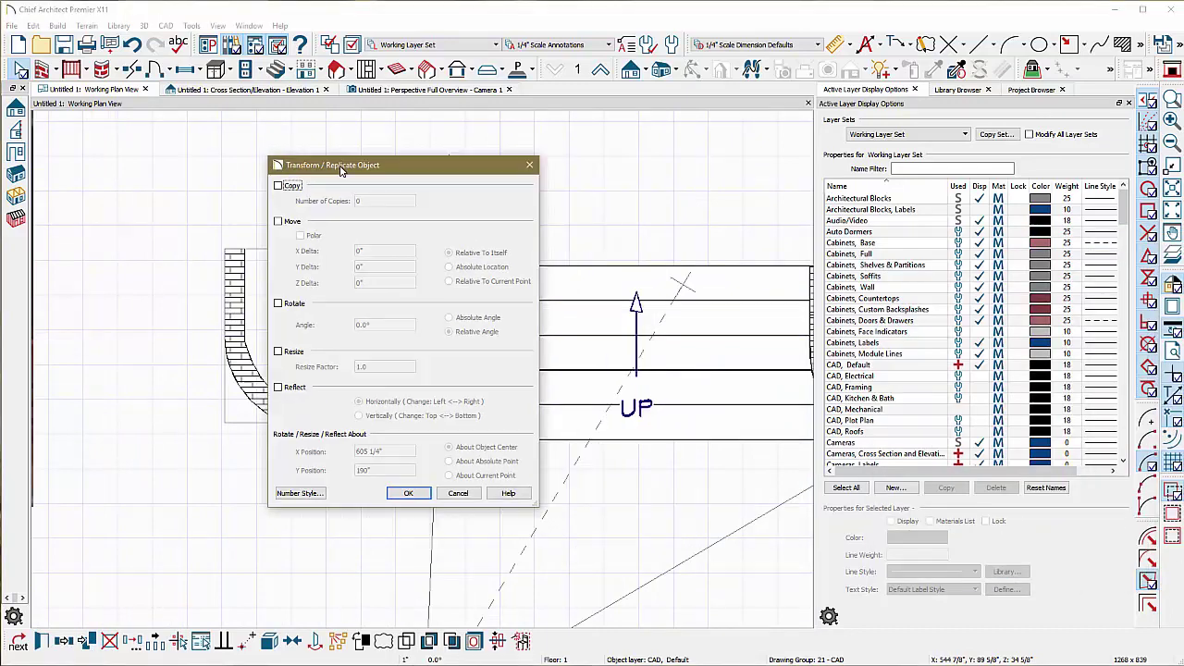
pyautogui.click(278, 387)
pyautogui.click(406, 496)
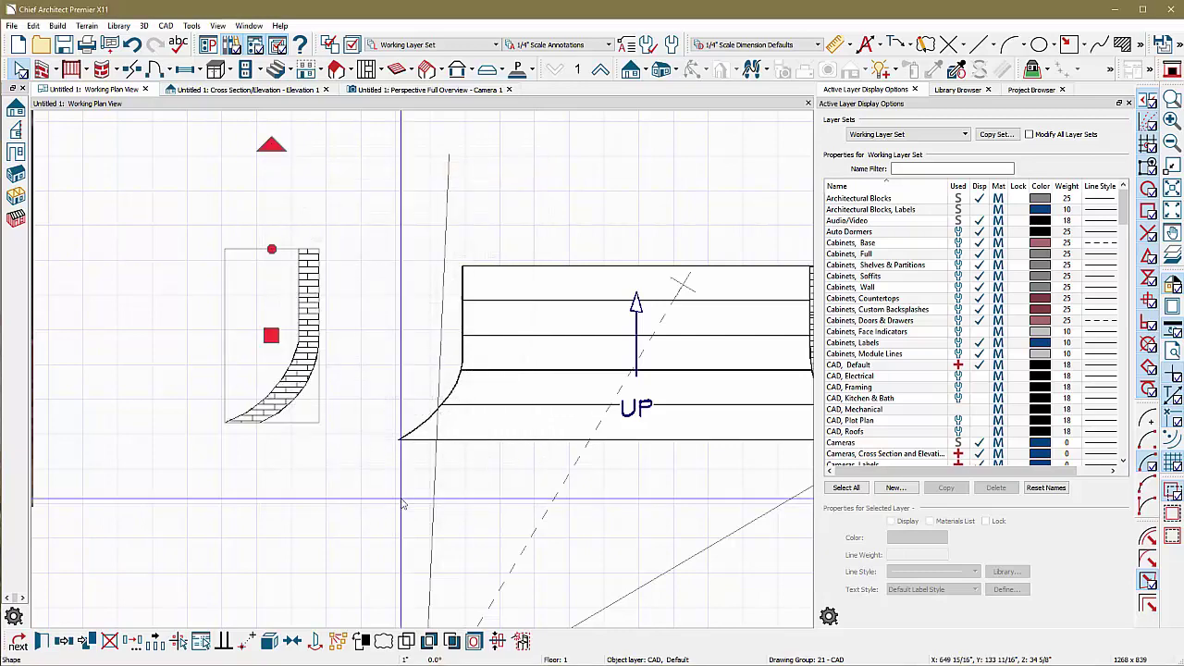
pyautogui.click(252, 643)
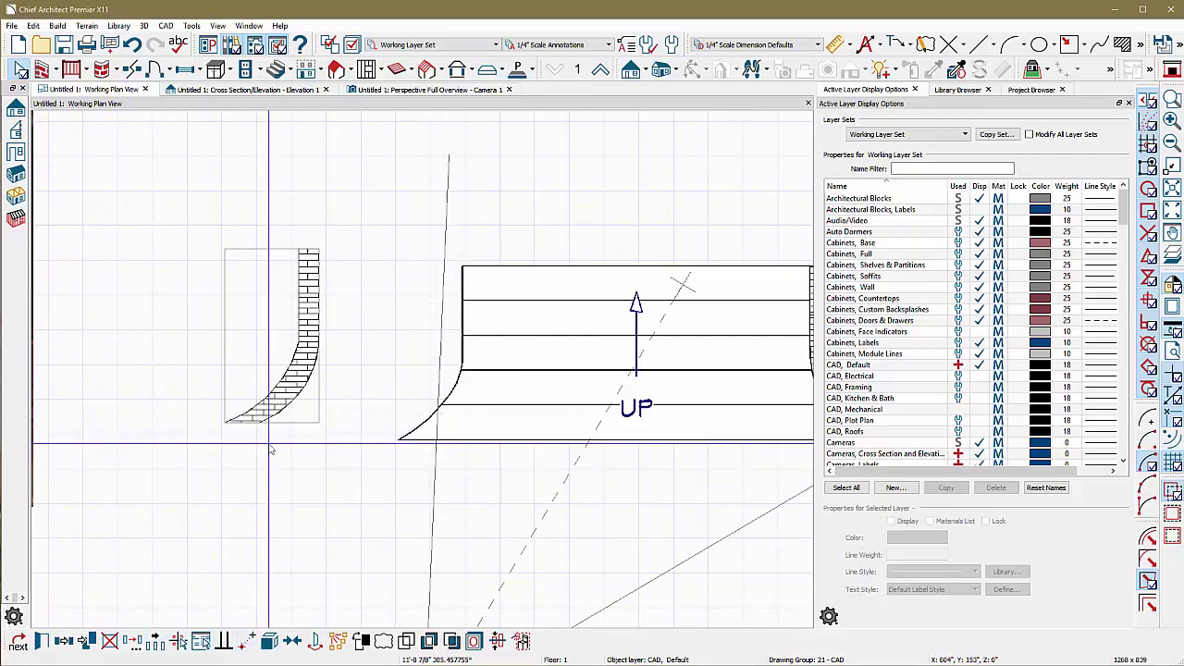
pyautogui.click(400, 439)
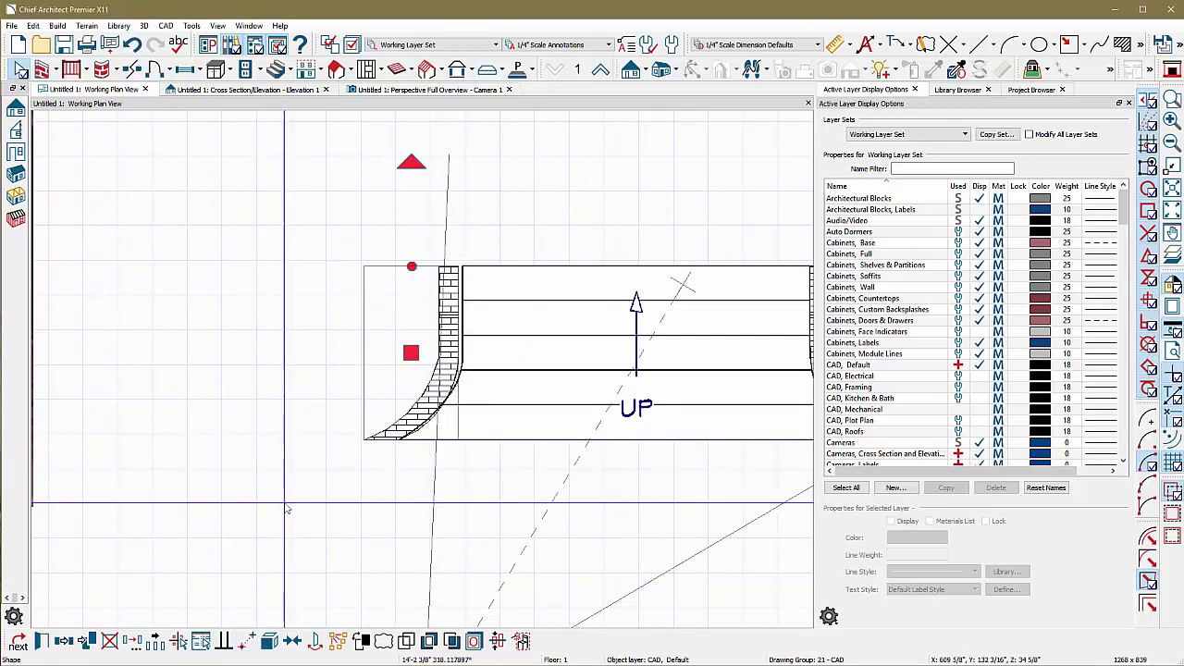
pyautogui.scroll(5, 463, 338)
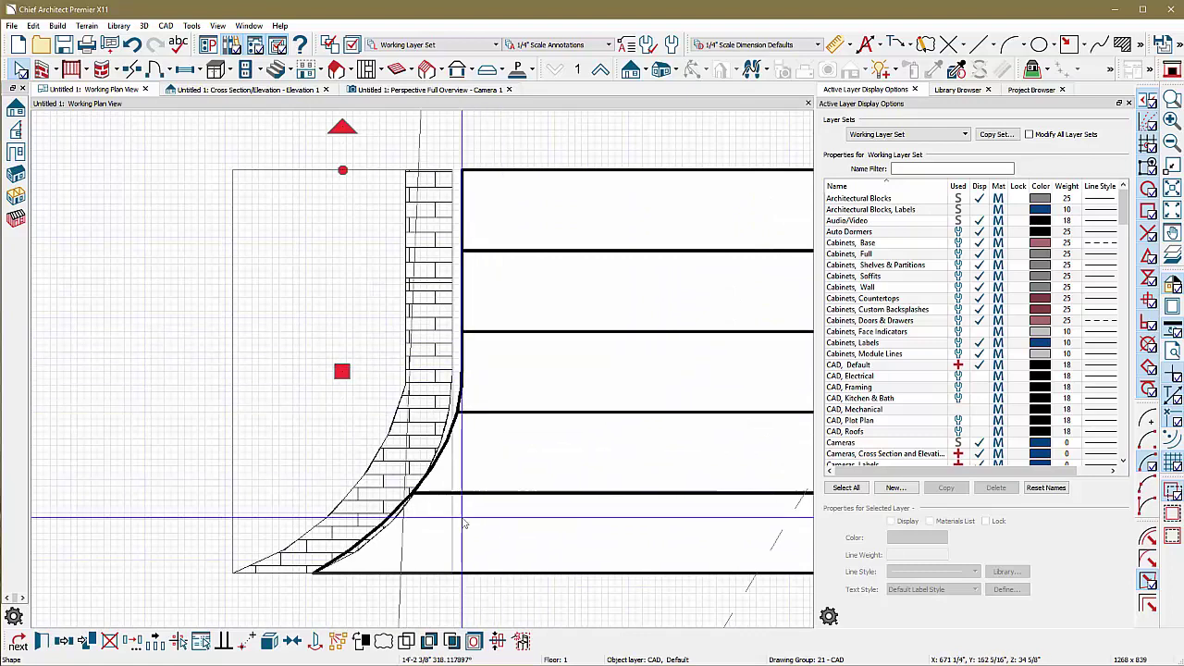
pyautogui.press('Escape')
# Pull the steps' front left flare corner inward and shift the copied wall about 1 7/16" against the steps' straight edge.
pyautogui.click(606, 548)
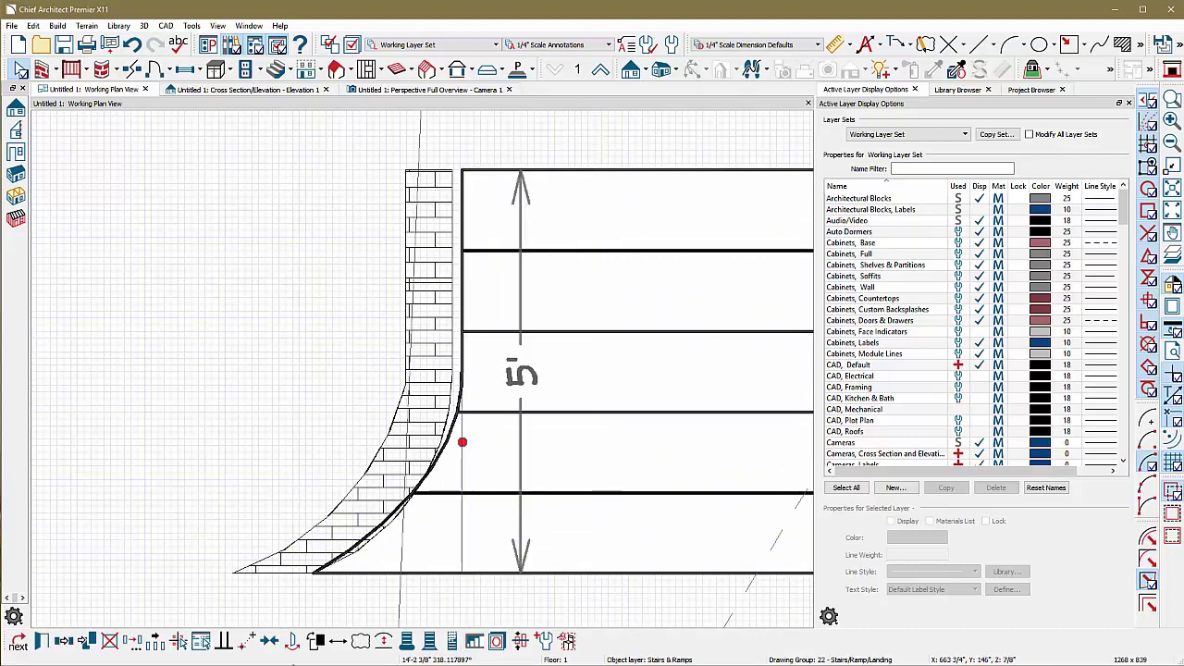
pyautogui.click(431, 640)
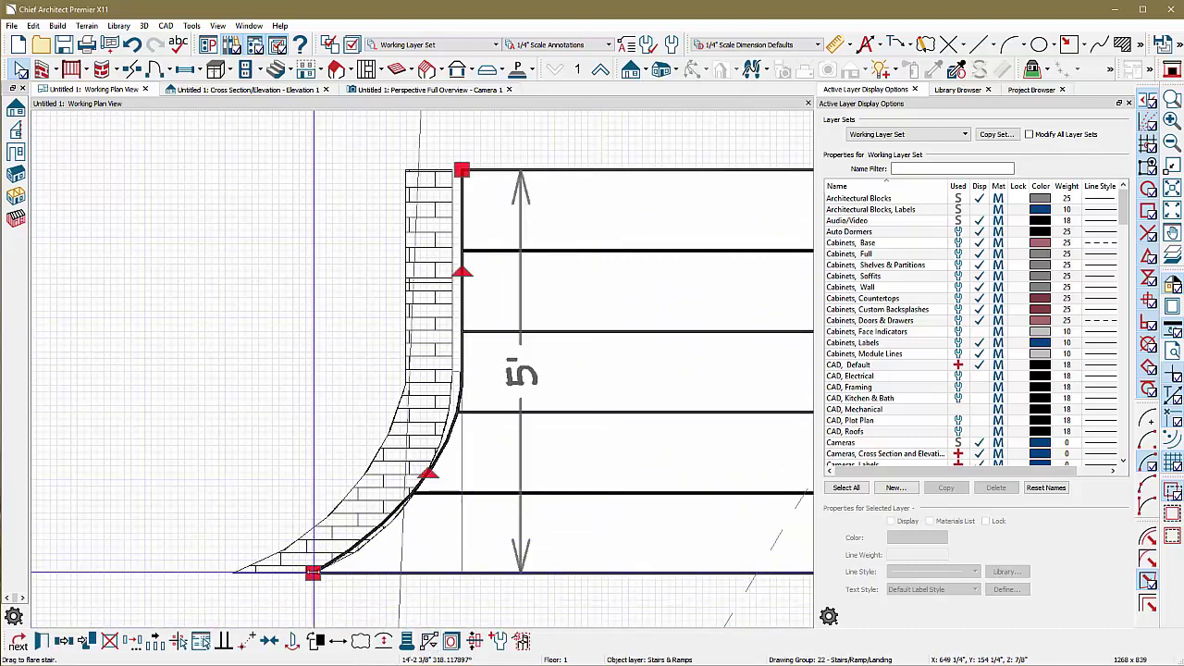
pyautogui.moveTo(331, 572); pyautogui.dragTo(326, 572)
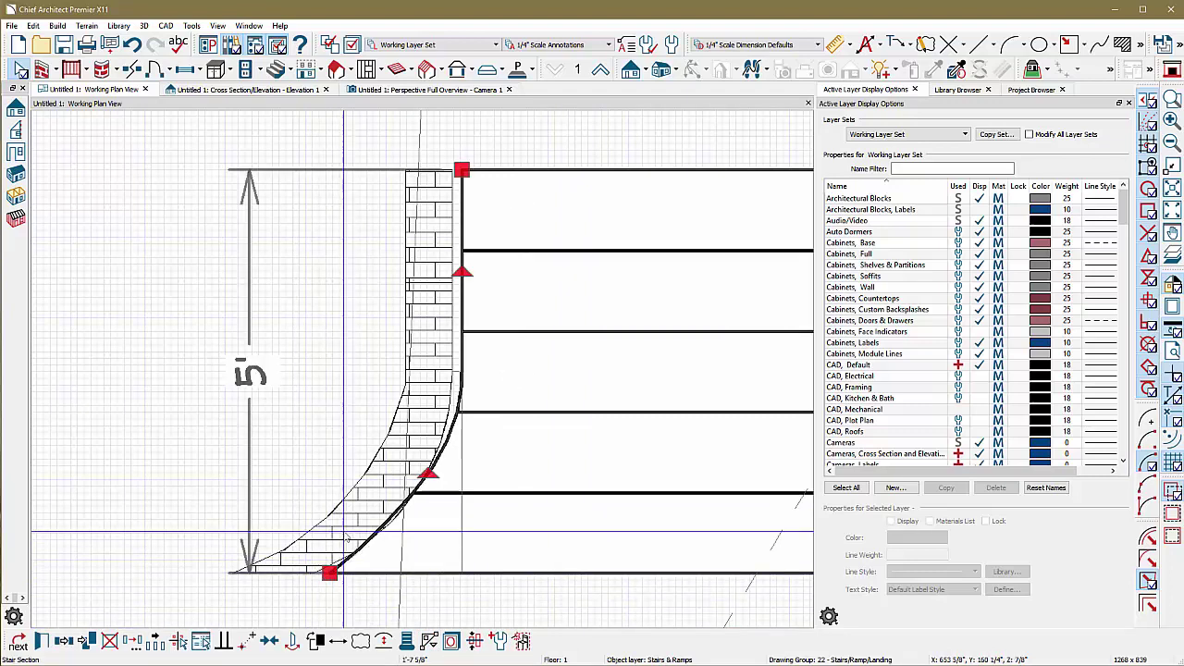
pyautogui.click(402, 428)
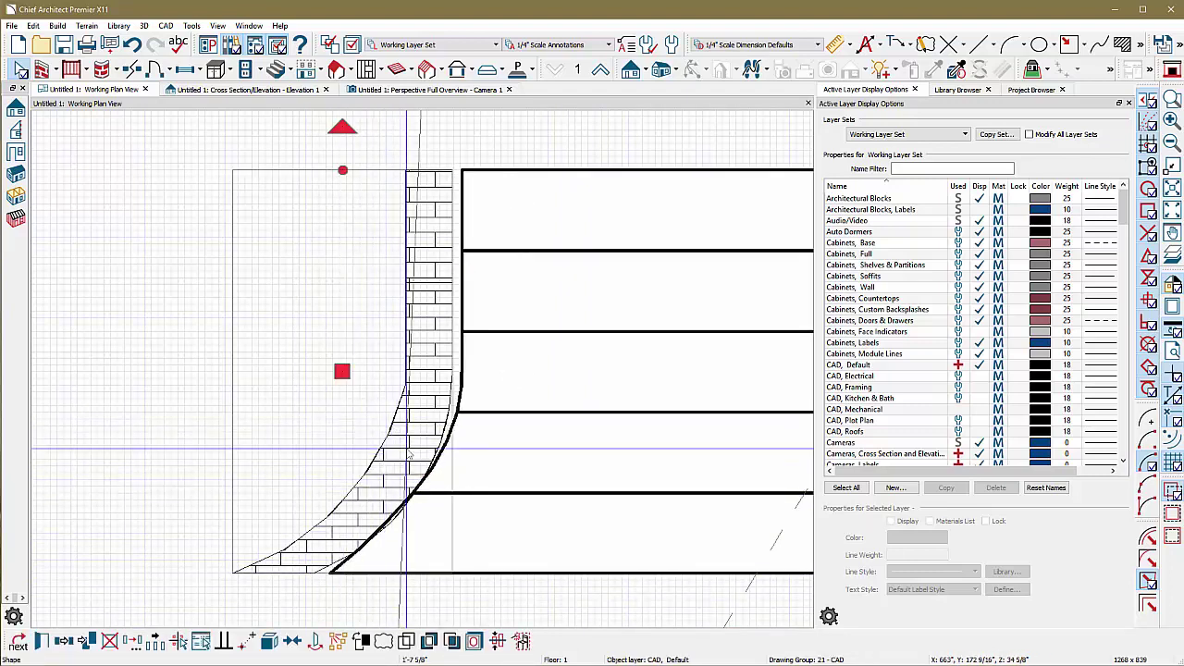
pyautogui.moveTo(343, 371); pyautogui.dragTo(353, 370)
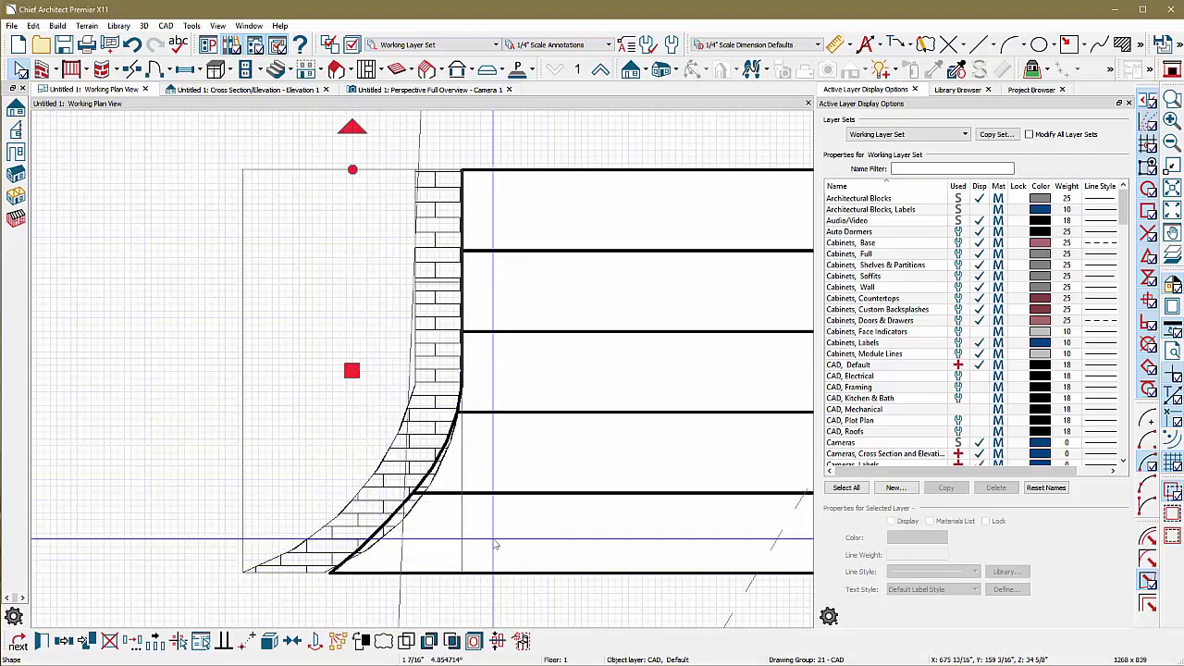
# Reshape the steps' left flare curve to follow the copied wall's inner edge and check both walls in the perspective view.
pyautogui.click(558, 572)
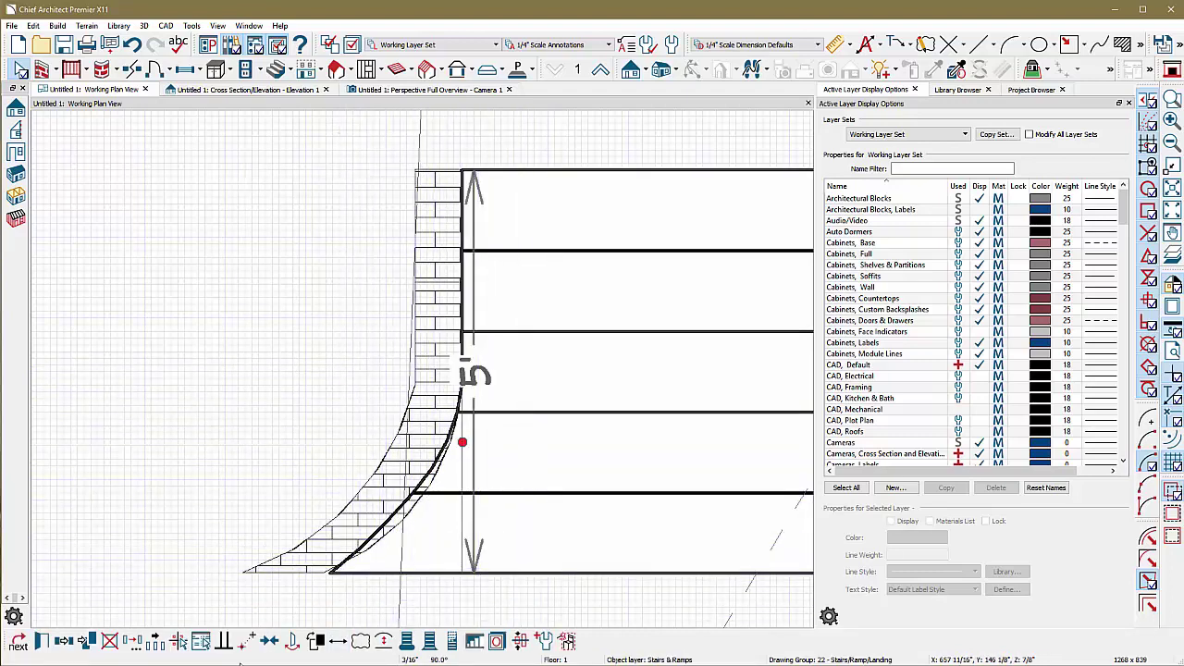
pyautogui.click(430, 645)
pyautogui.moveTo(427, 473); pyautogui.dragTo(434, 484)
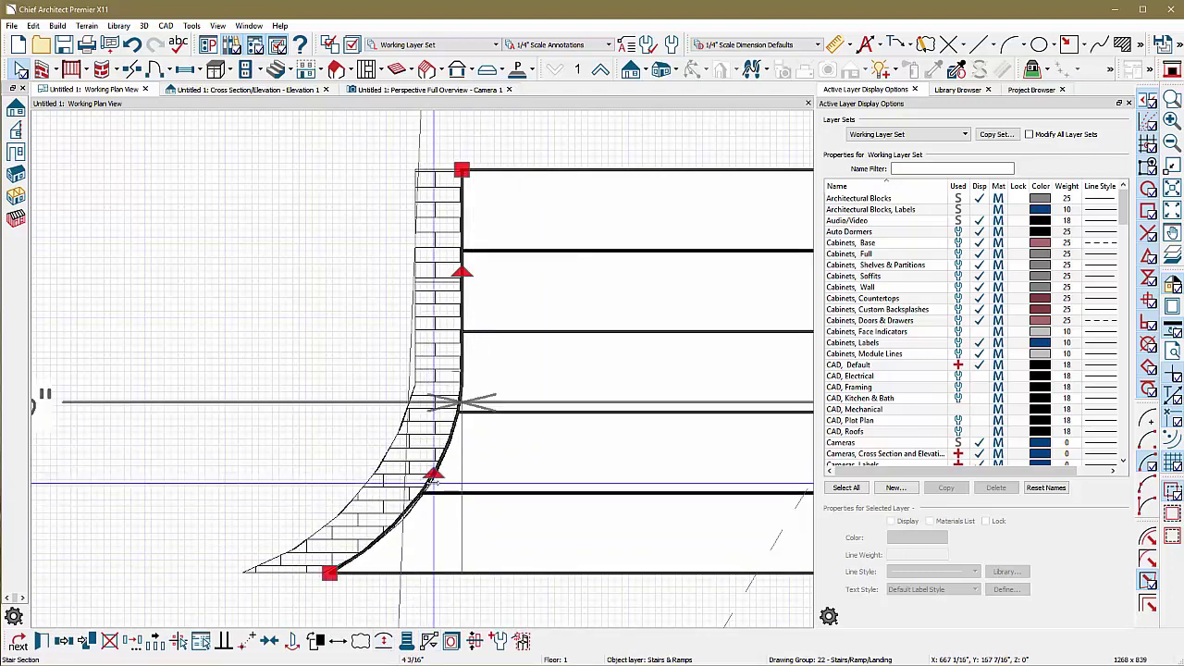
pyautogui.scroll(-2, 284, 259)
pyautogui.scroll(-1, 271, 240)
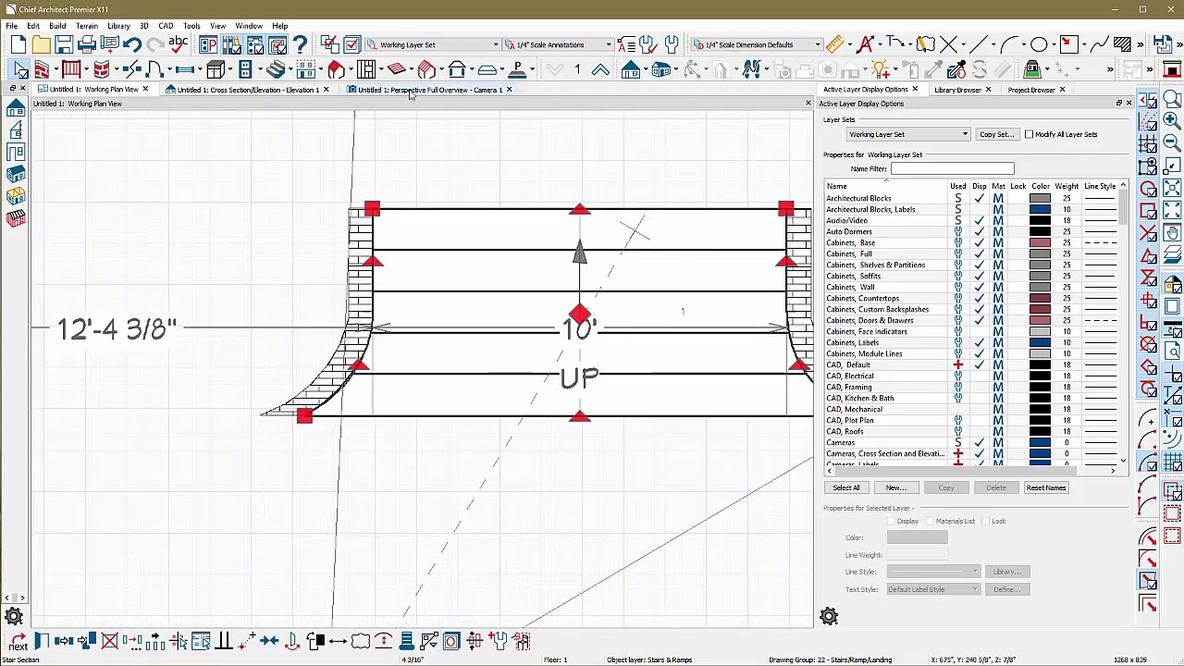
pyautogui.click(415, 89)
pyautogui.moveTo(345, 388); pyautogui.dragTo(262, 362)
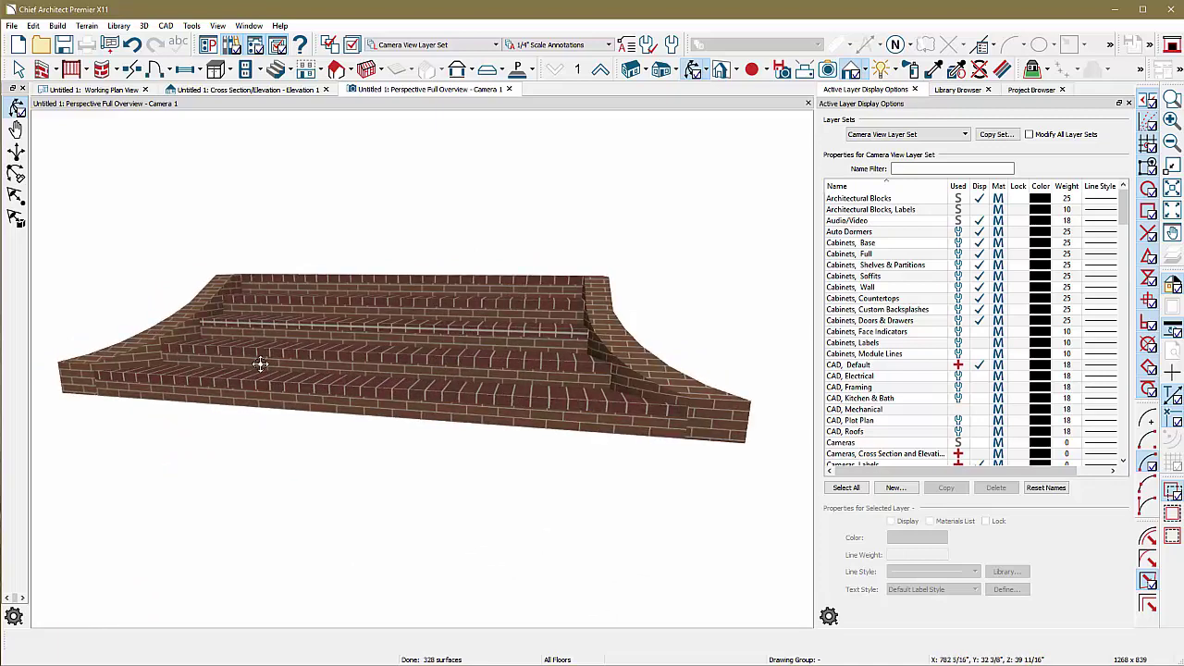